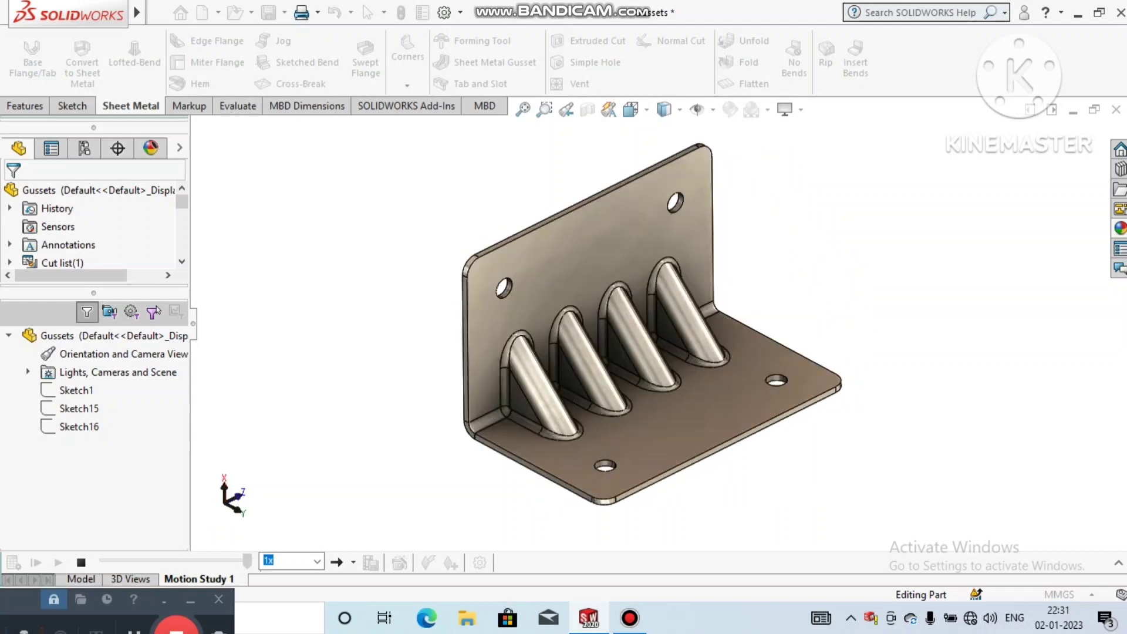
- Set the finished gusset part's scene to Plain White and view the bracket from another angle
{"action": "left_click", "coordinate": [768, 109]}
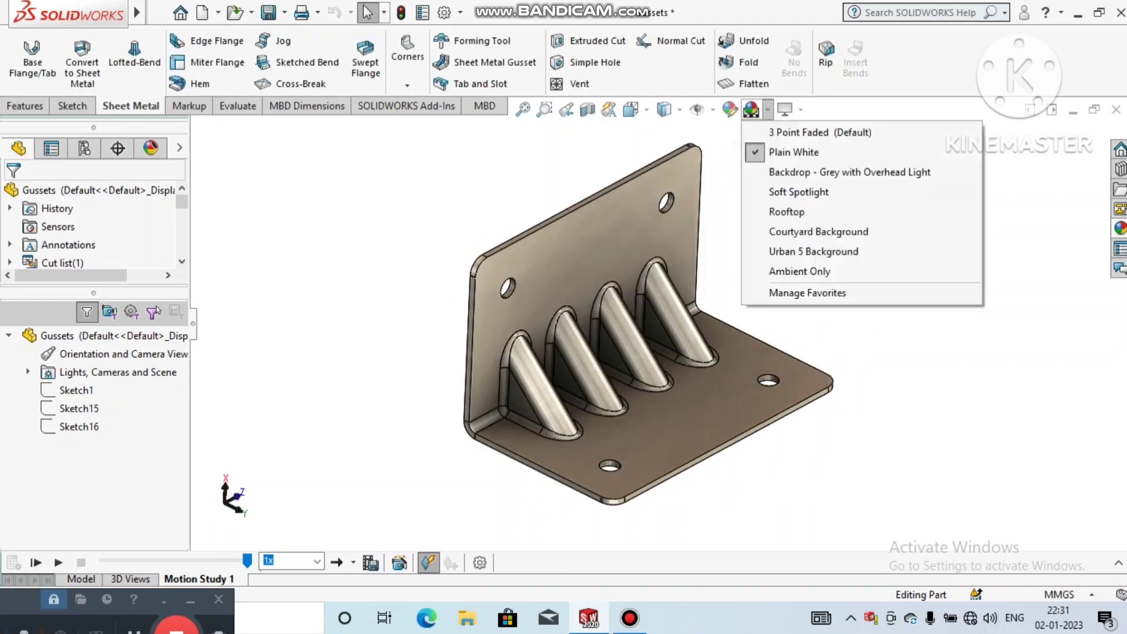
{"action": "left_click", "coordinate": [792, 154]}
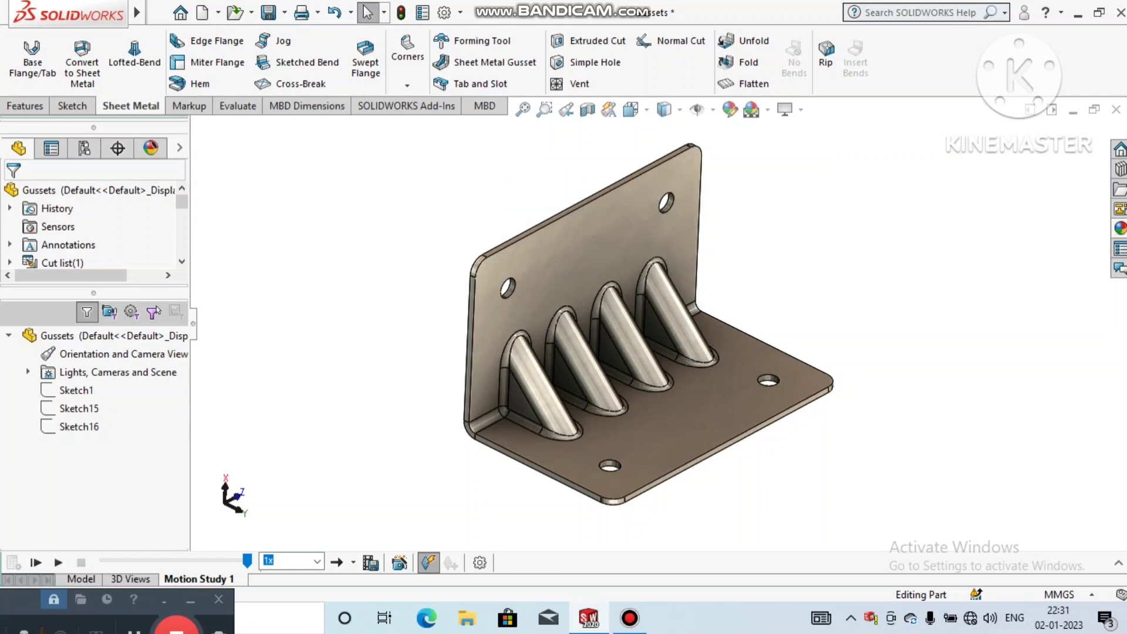
{"action": "middle_click_drag", "start_coordinate": [645, 340], "coordinate": [675, 399]}
- Create a new part document and set its background scene to Plain White
{"action": "mouse_move", "coordinate": [369, 13]}
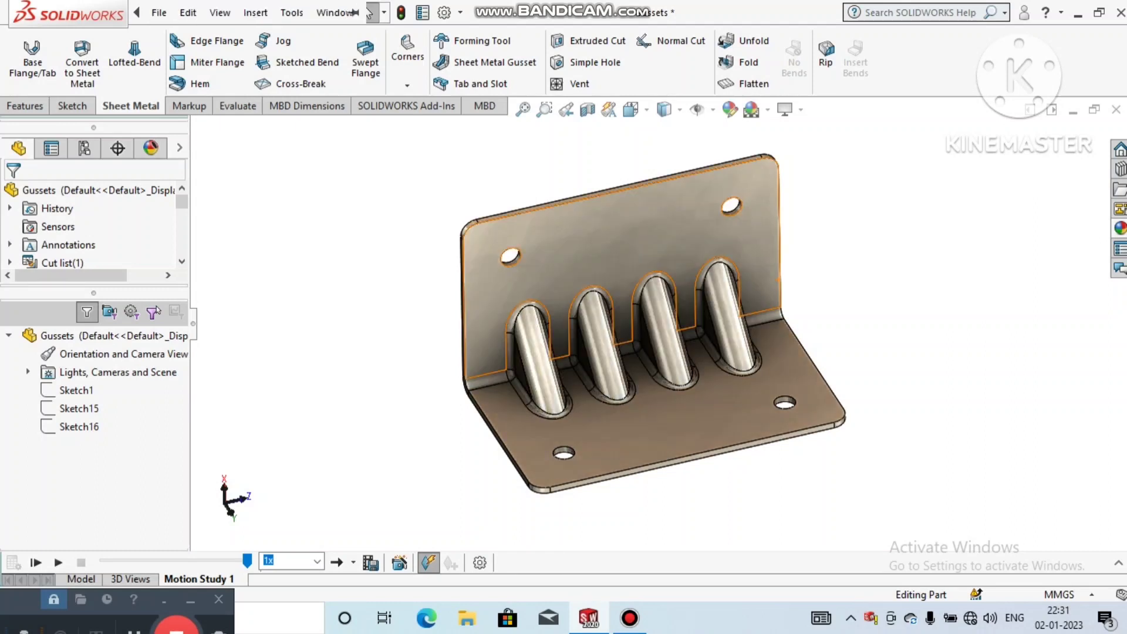
{"action": "left_click", "coordinate": [160, 12]}
{"action": "left_click", "coordinate": [186, 38]}
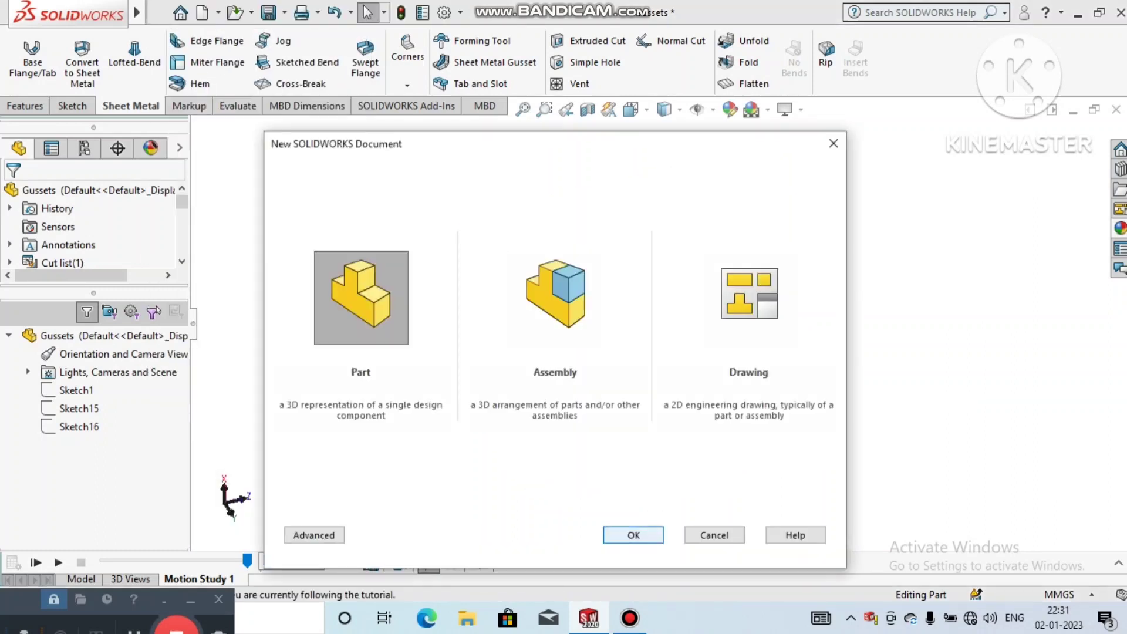
{"action": "key", "text": "Return"}
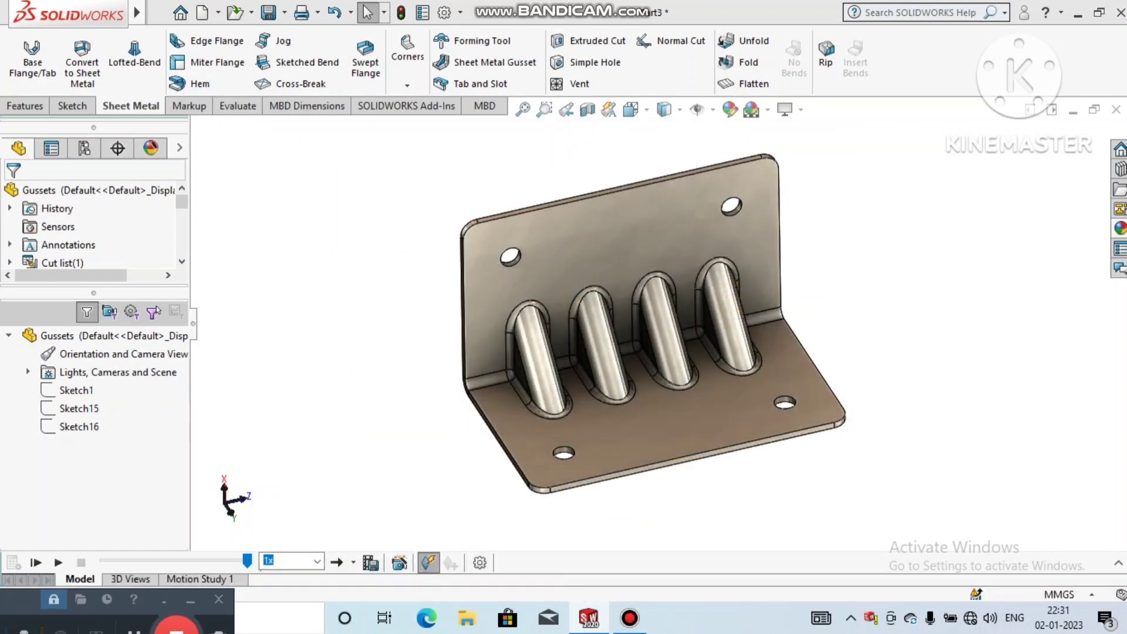
{"action": "left_click", "coordinate": [767, 110]}
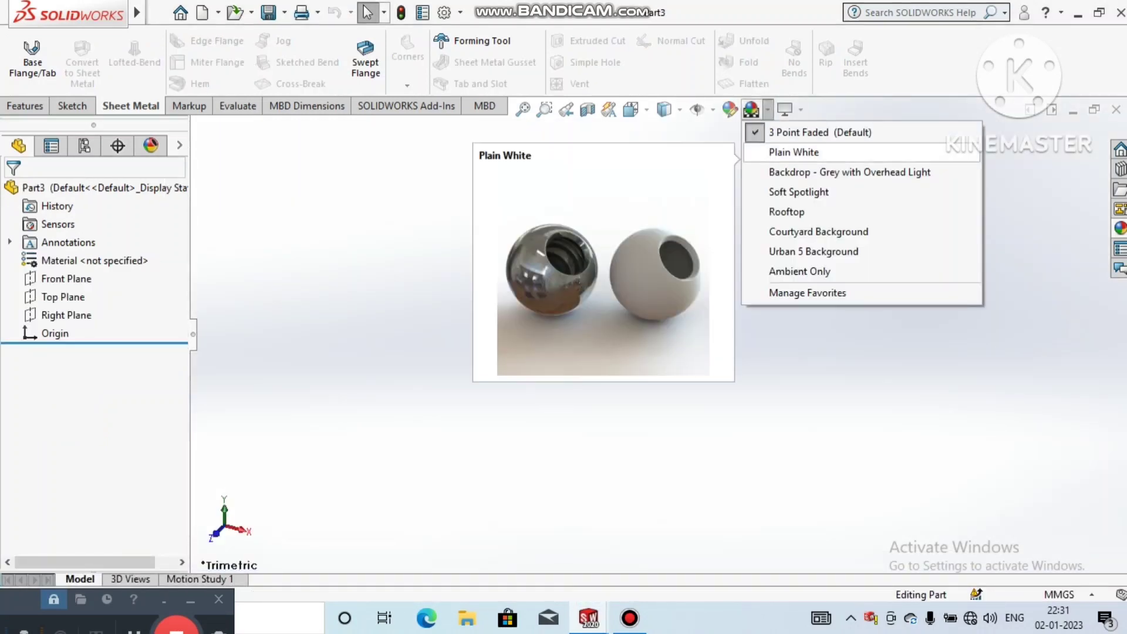
{"action": "left_click", "coordinate": [789, 150]}
- Start a sketch on the Front Plane with the Line tool active
{"action": "right_click", "coordinate": [59, 278]}
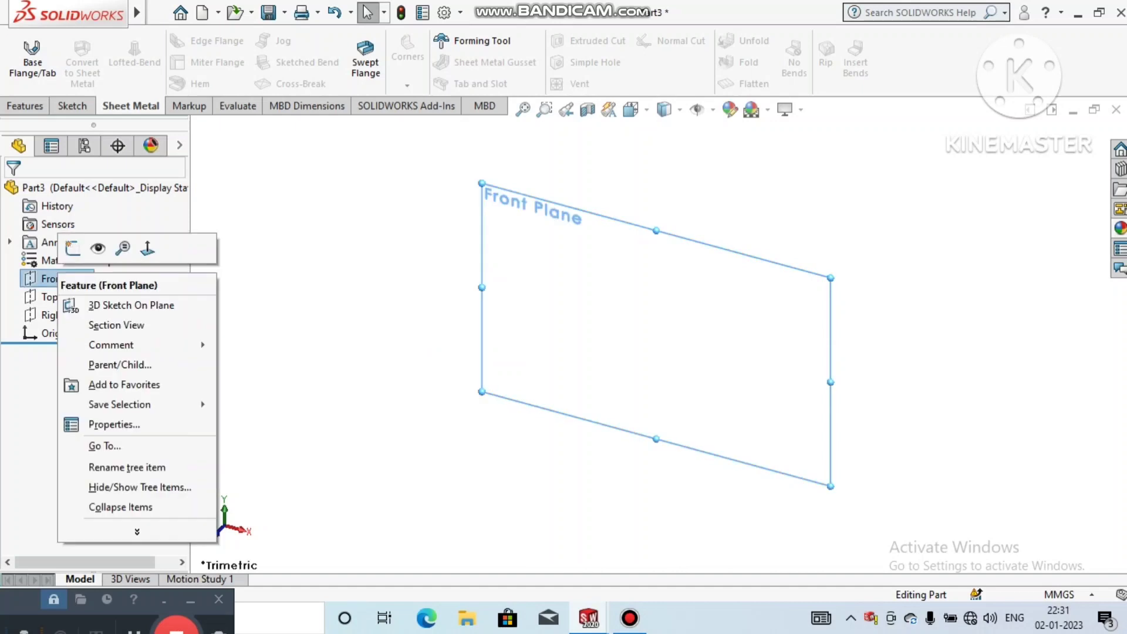
{"action": "left_click", "coordinate": [73, 249]}
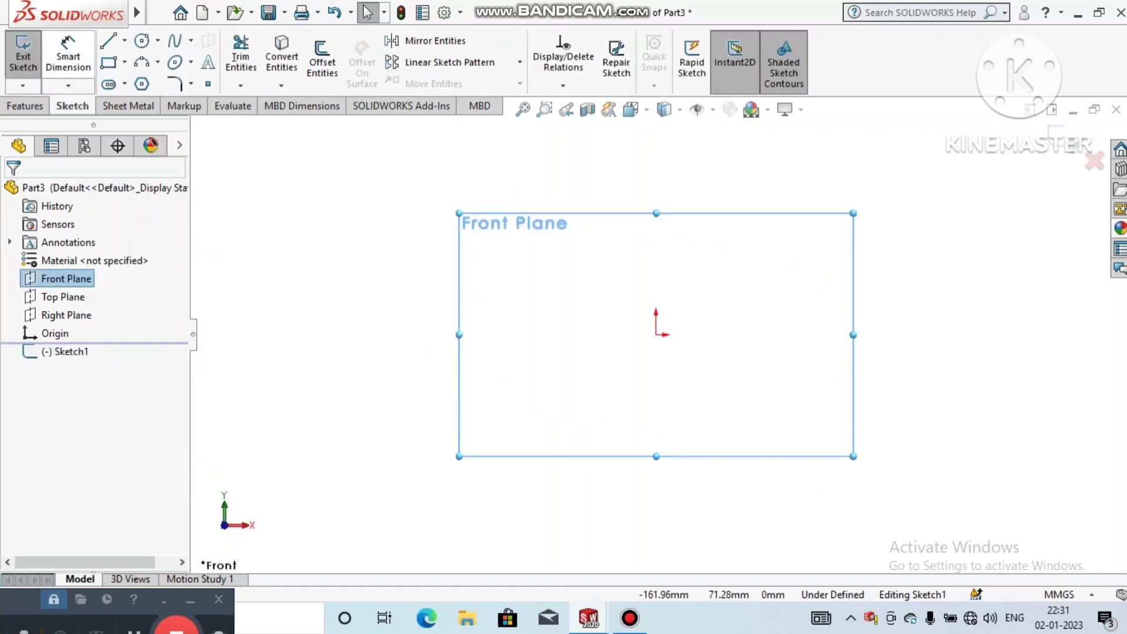
{"action": "left_click", "coordinate": [107, 41]}
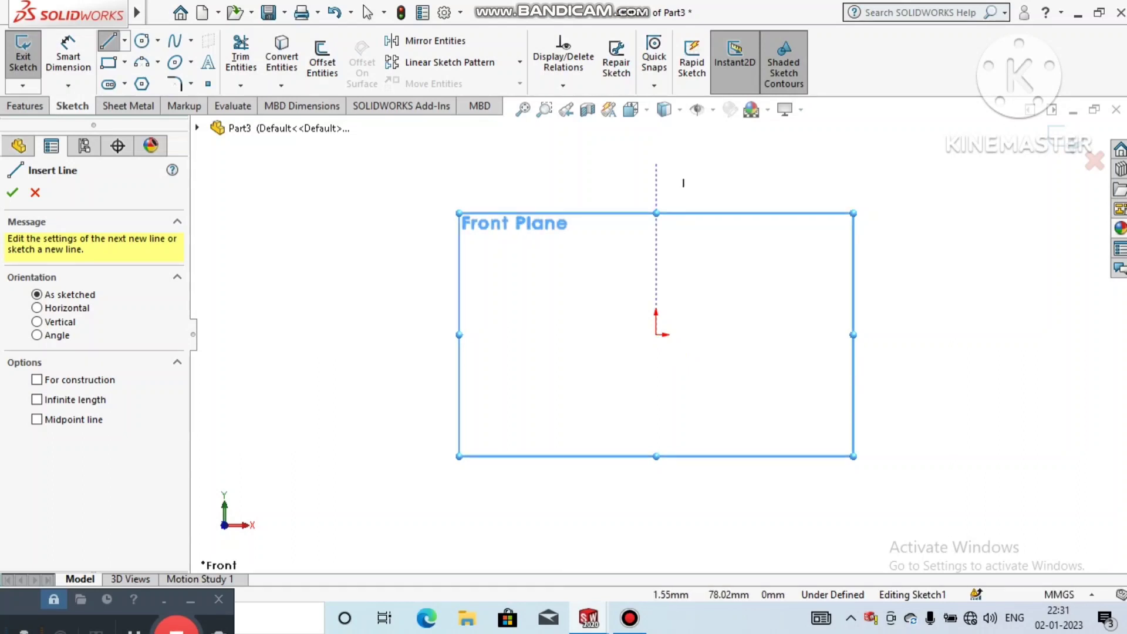
{"action": "left_click", "coordinate": [656, 162]}
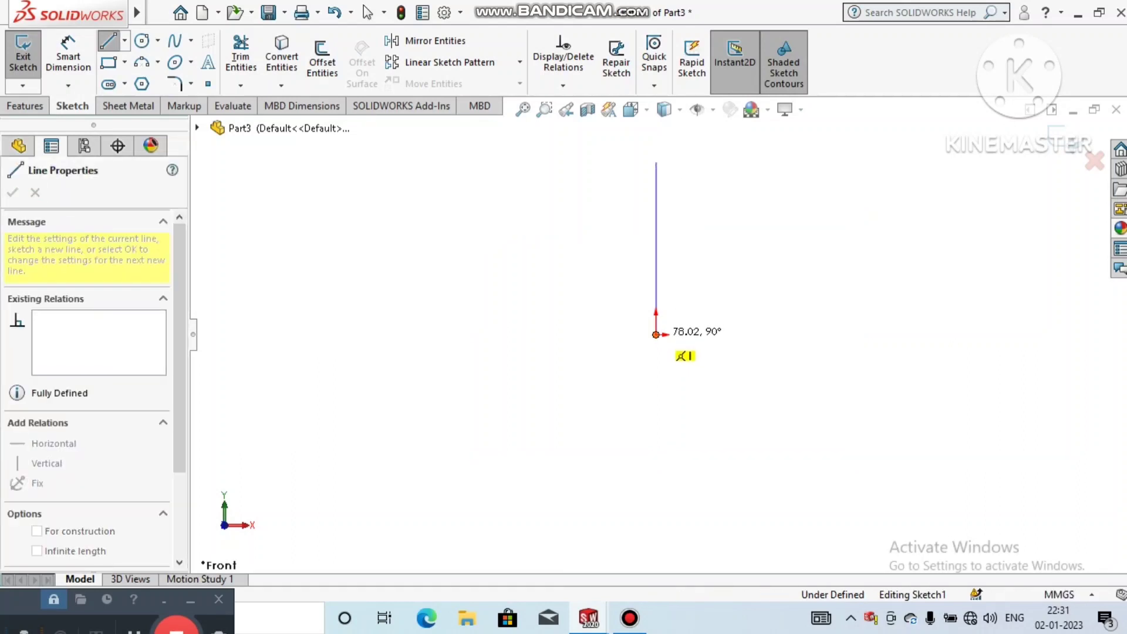
{"action": "double_click", "coordinate": [656, 334]}
{"action": "key", "text": "ctrl+z"}
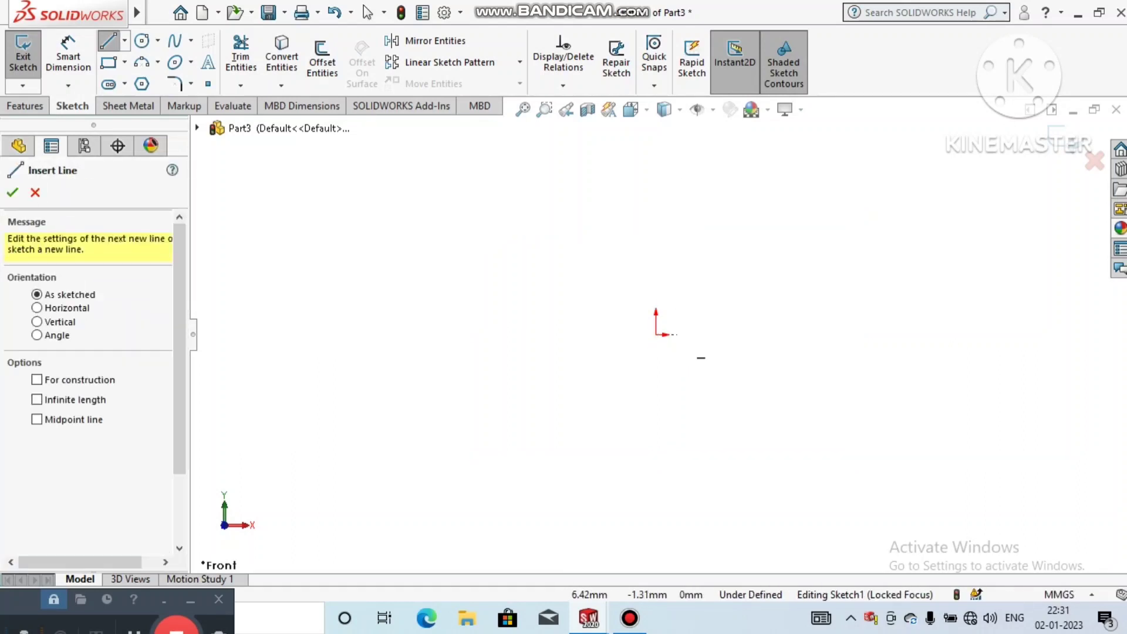
- Sketch an L-profile from the origin: a vertical line about 78 mm upward and a horizontal line of similar length toward positive X
{"action": "left_click", "coordinate": [656, 334]}
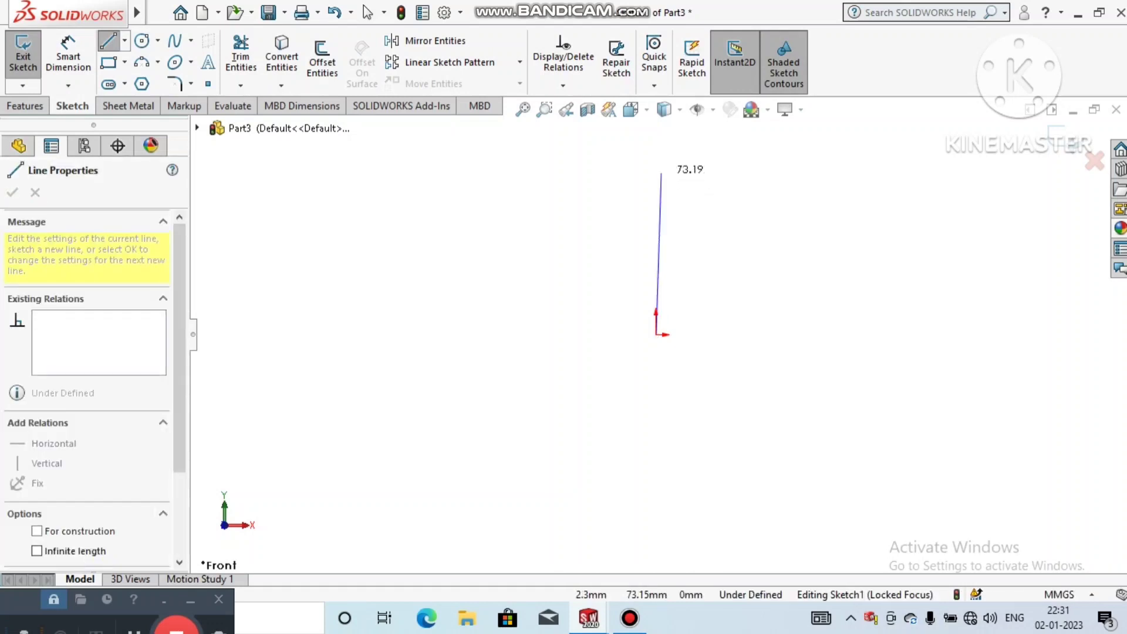
{"action": "left_click", "coordinate": [656, 162]}
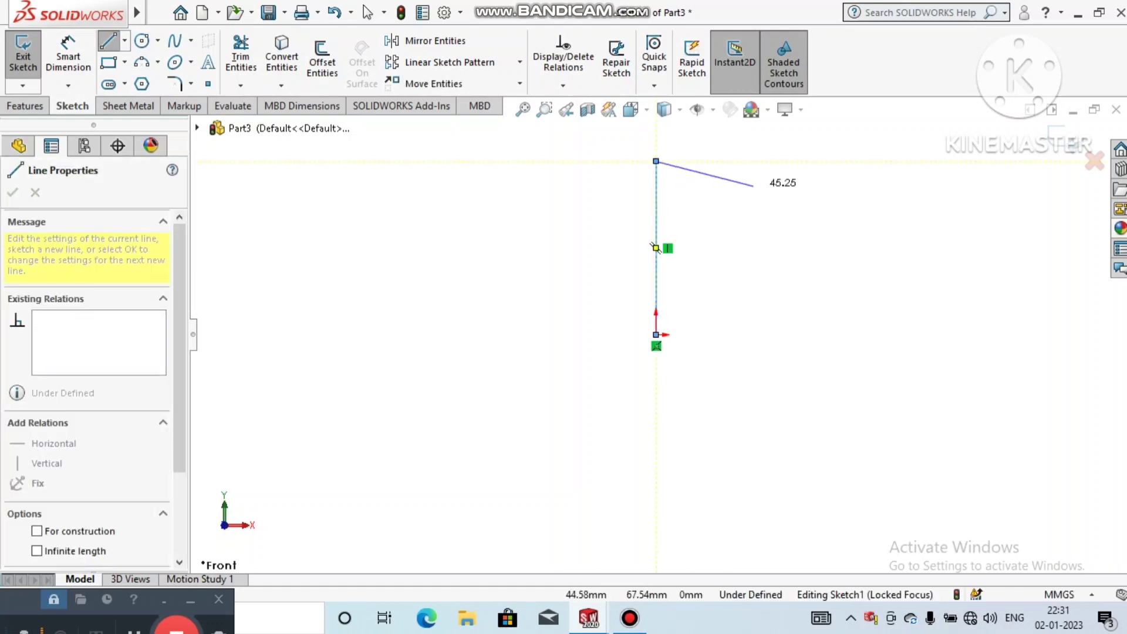
{"action": "key", "text": "Escape"}
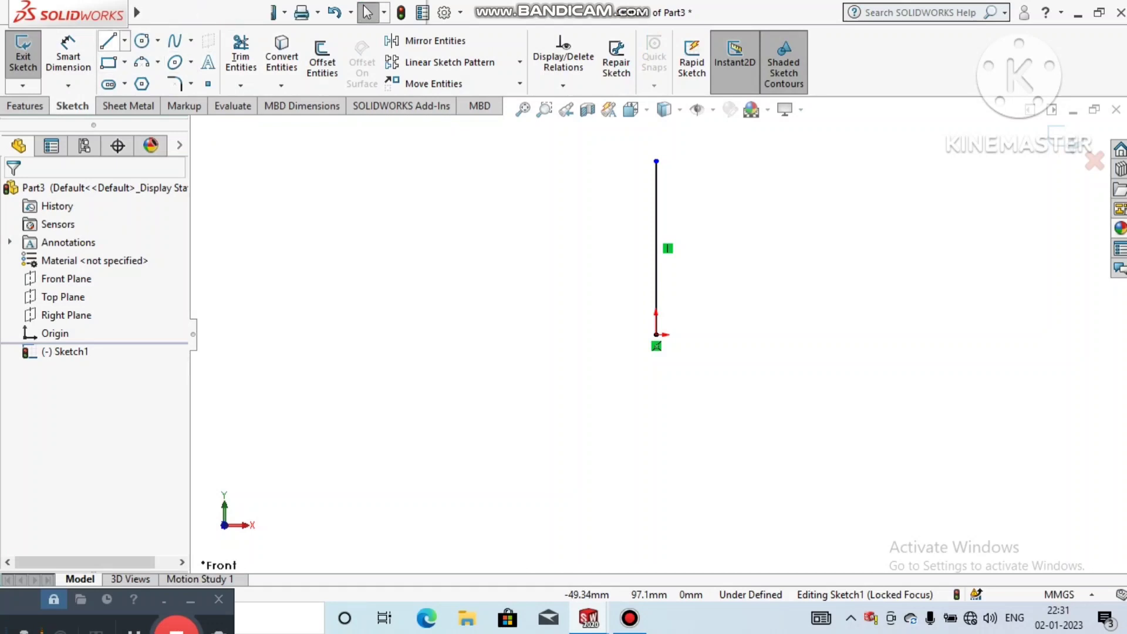
{"action": "left_click", "coordinate": [124, 40]}
{"action": "left_click", "coordinate": [135, 61]}
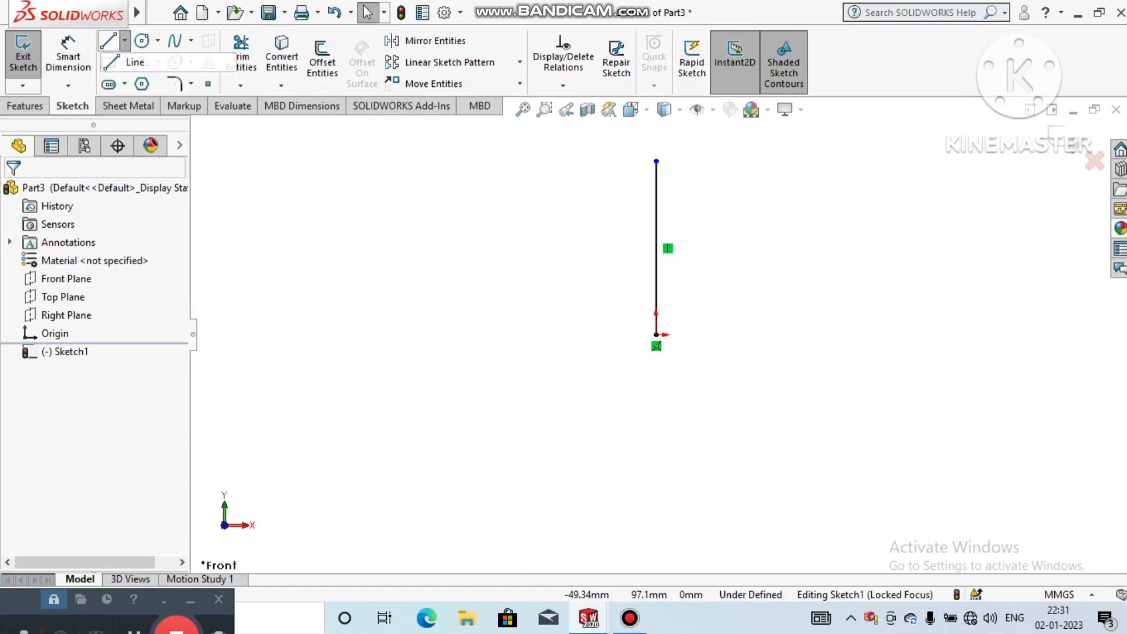
{"action": "left_click", "coordinate": [656, 334]}
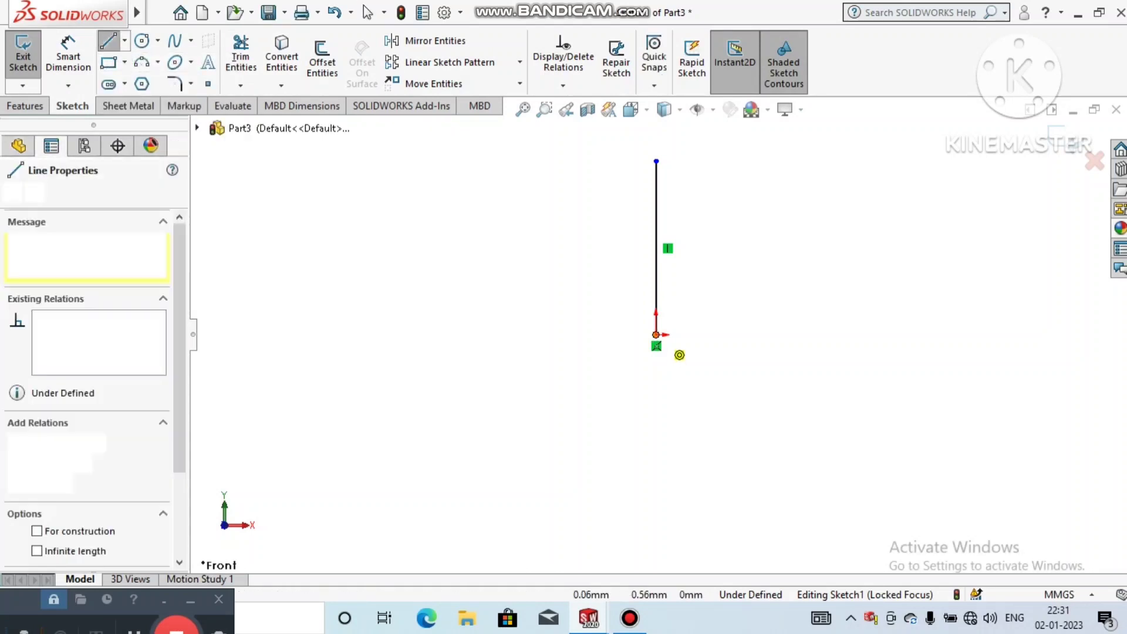
{"action": "left_click", "coordinate": [832, 334]}
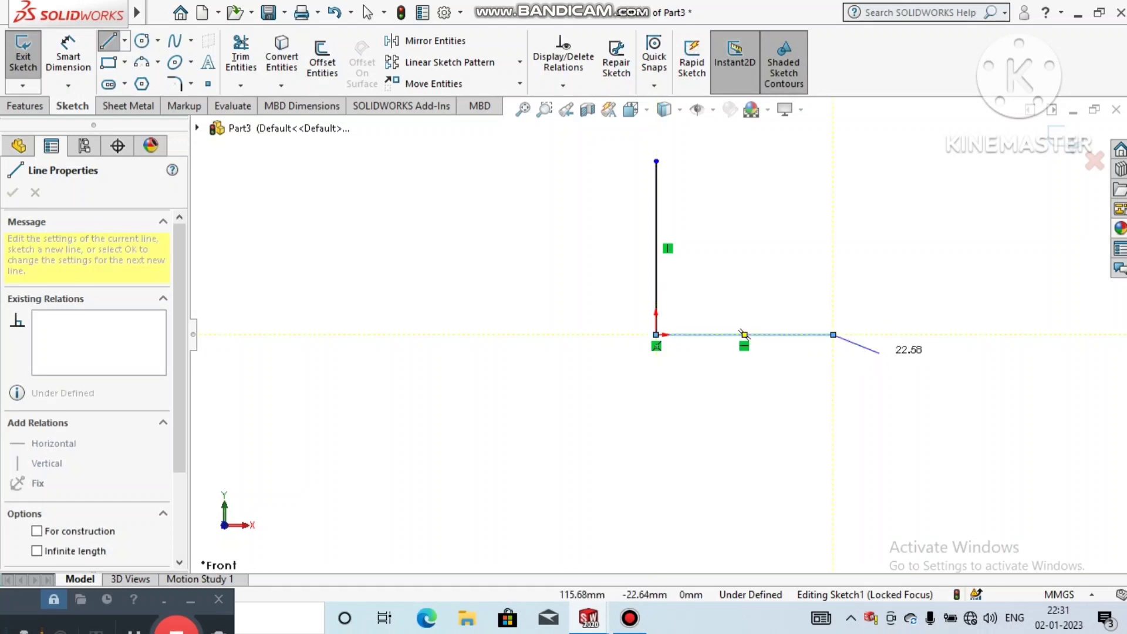
{"action": "key", "text": "Escape"}
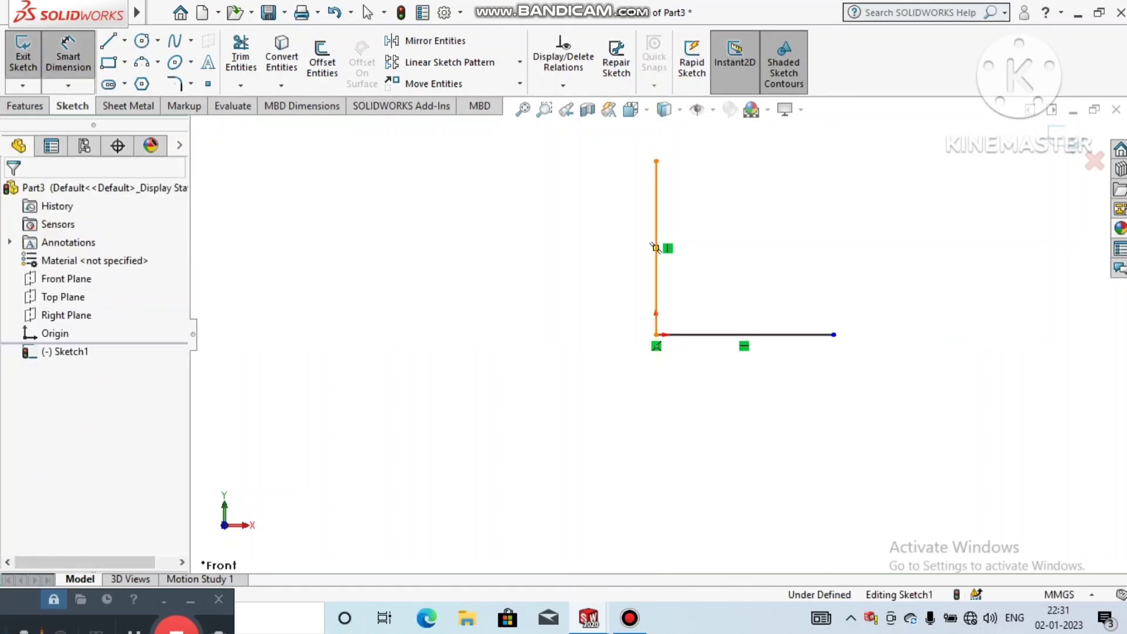
- Dimension the vertical and horizontal lines of the L-profile to 58 mm each
{"action": "left_click", "coordinate": [656, 247]}
{"action": "left_click", "coordinate": [549, 242]}
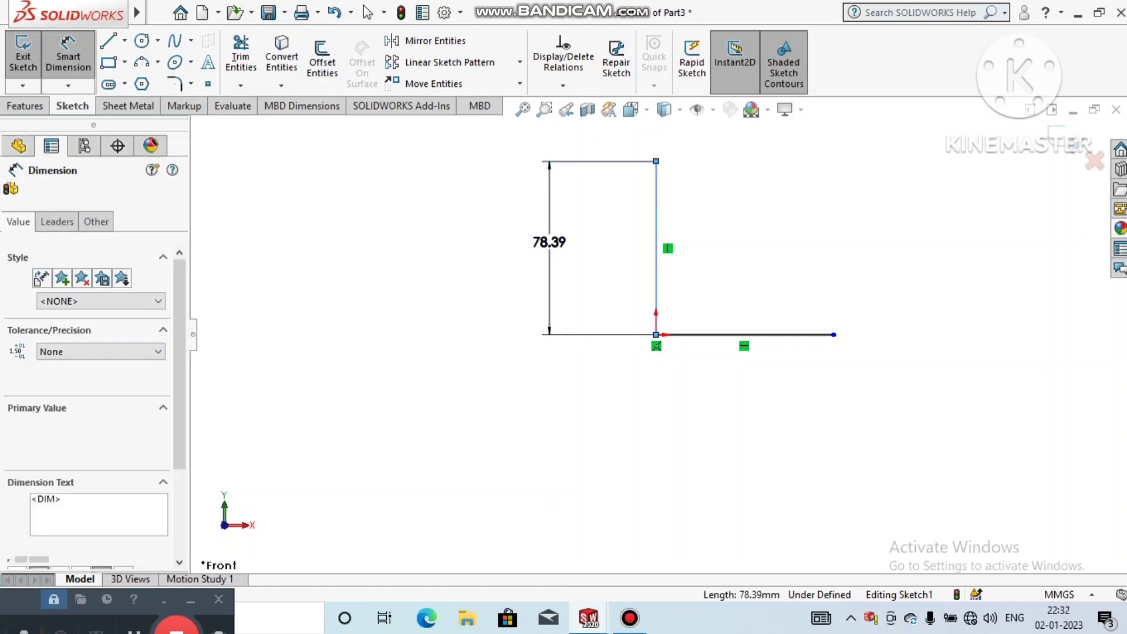
{"action": "type", "text": "58"}
{"action": "key", "text": "Return"}
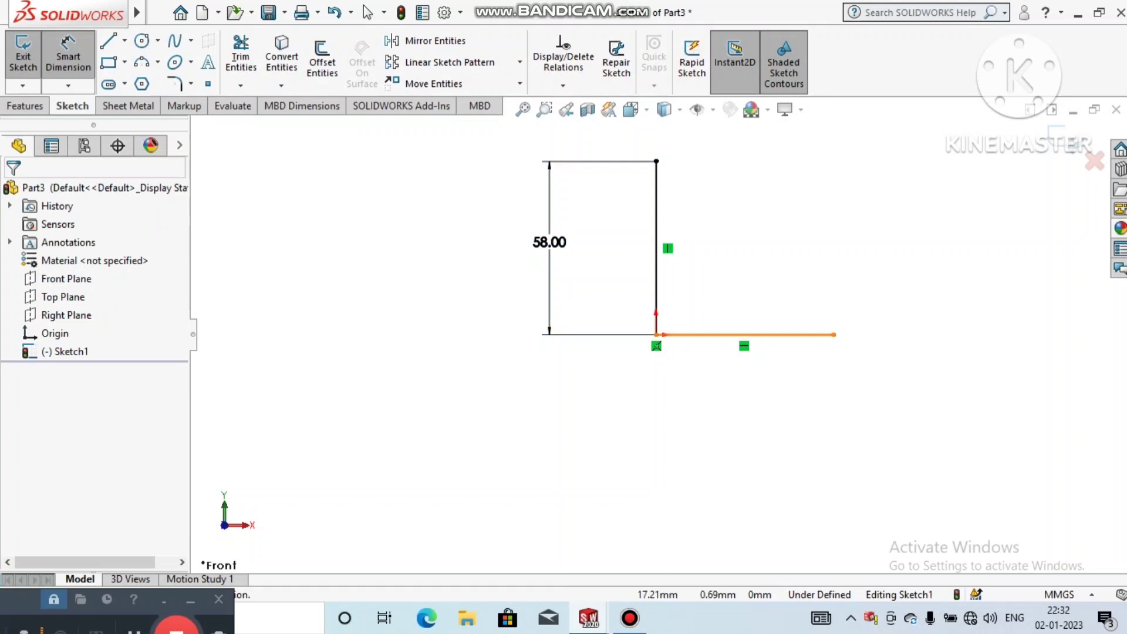
{"action": "left_click", "coordinate": [763, 334]}
{"action": "left_click", "coordinate": [742, 418]}
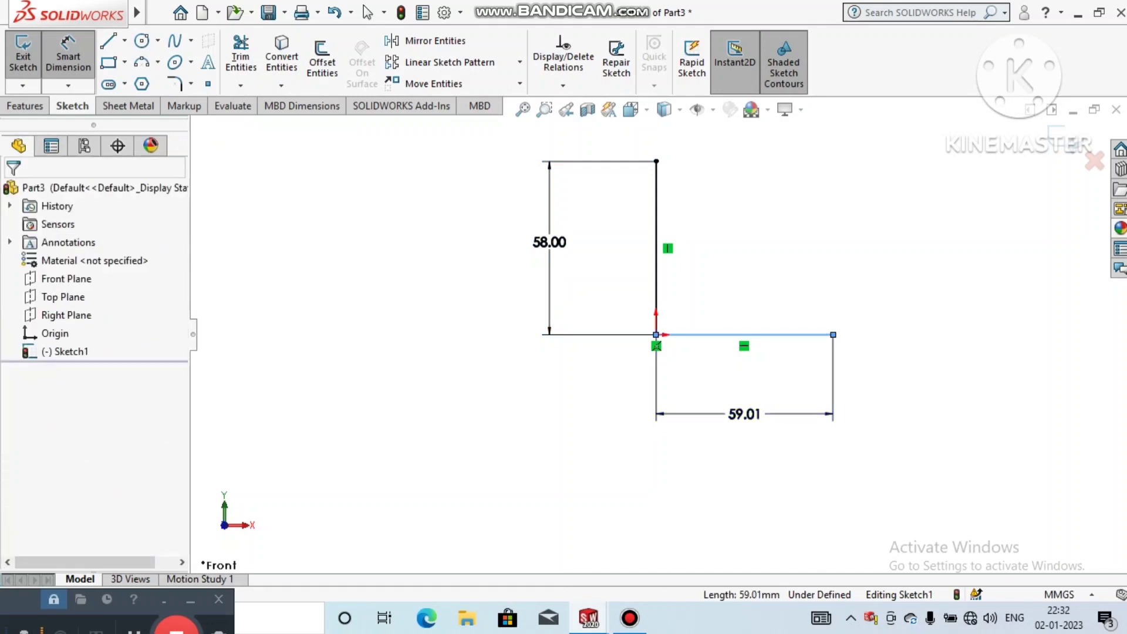
{"action": "type", "text": "58"}
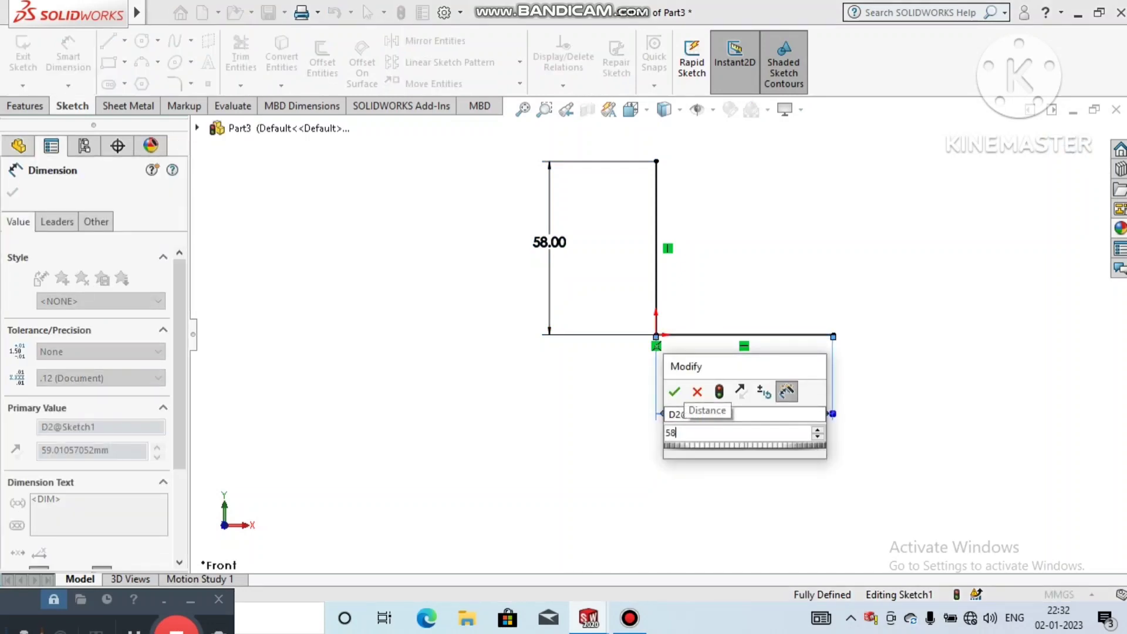
{"action": "key", "text": "Return"}
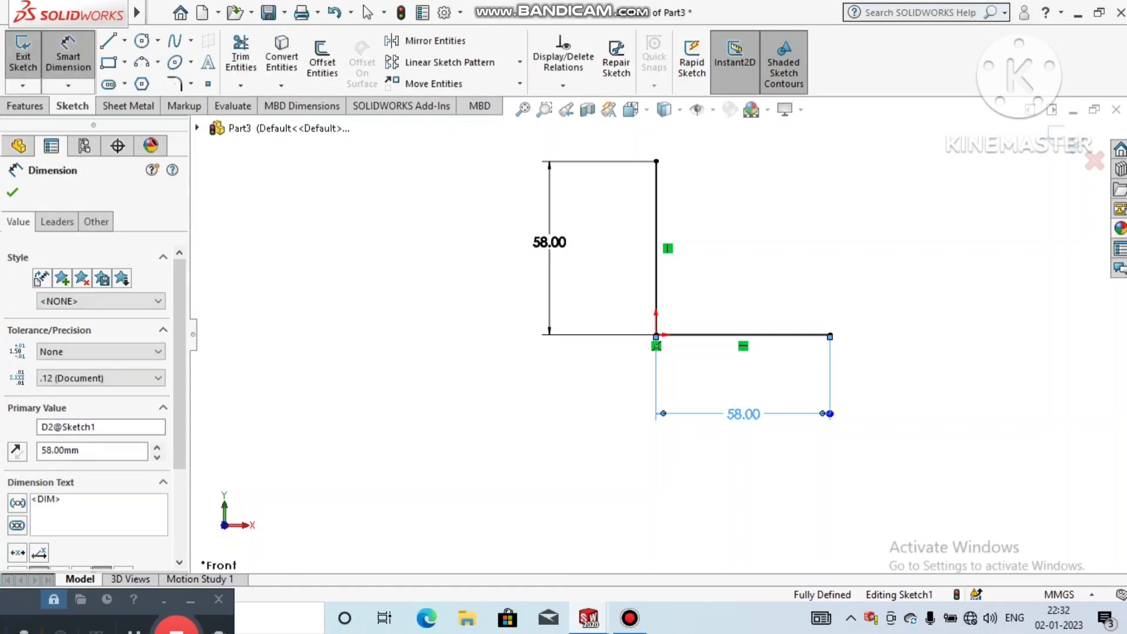
{"action": "key", "text": "Escape"}
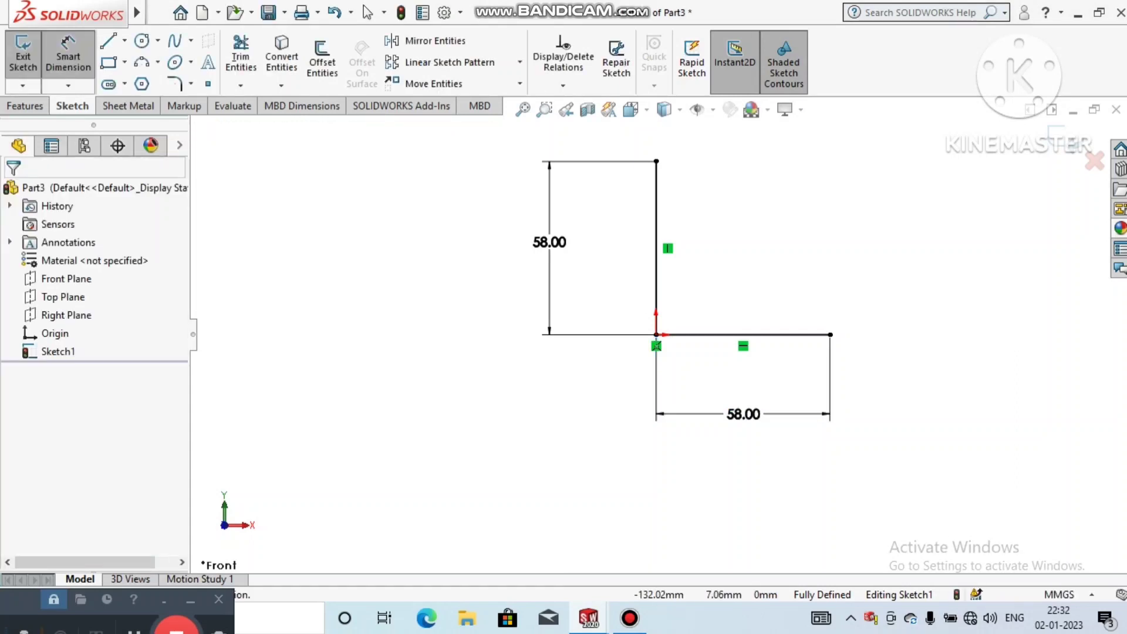
- Create a 2 mm thick sheet metal base flange from the L-profile, with a blind depth of 100 mm and a 2.6 mm bend radius
{"action": "left_click", "coordinate": [25, 106]}
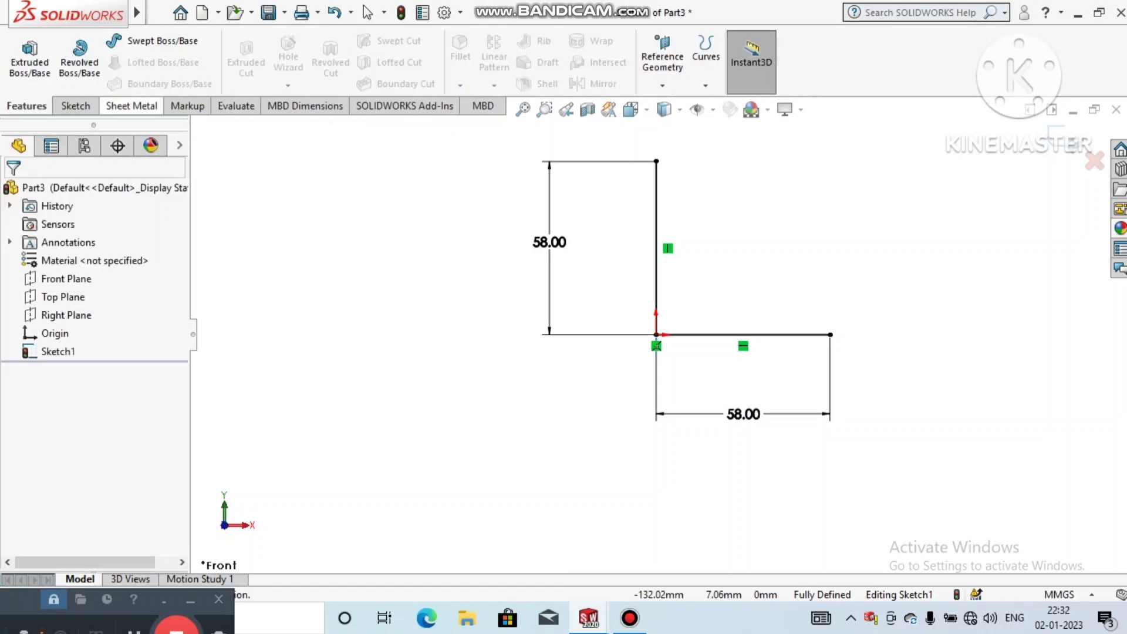
{"action": "left_click", "coordinate": [130, 106]}
{"action": "left_click", "coordinate": [32, 61]}
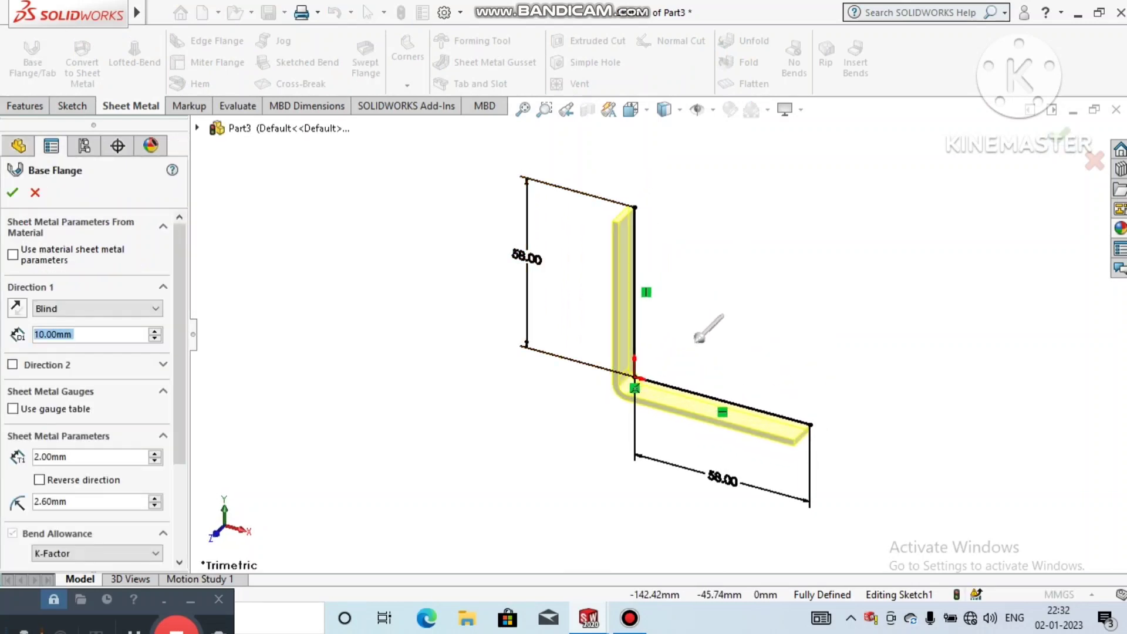
{"action": "scroll", "coordinate": [88, 381], "scroll_direction": "down", "scroll_amount": 2}
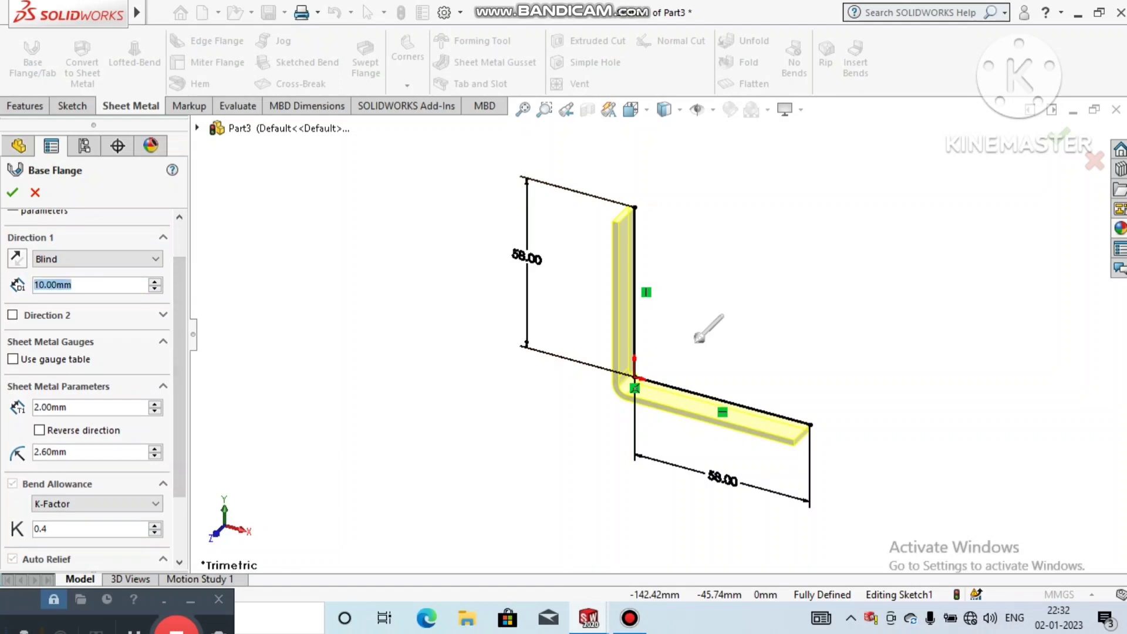
{"action": "type", "text": "100"}
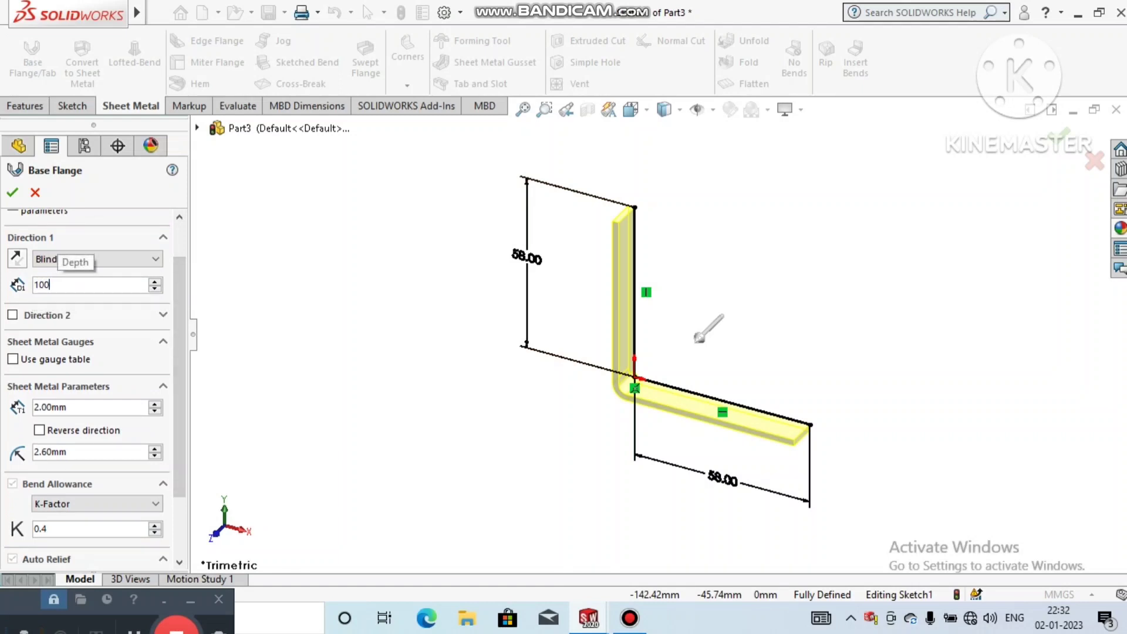
{"action": "key", "text": "Return"}
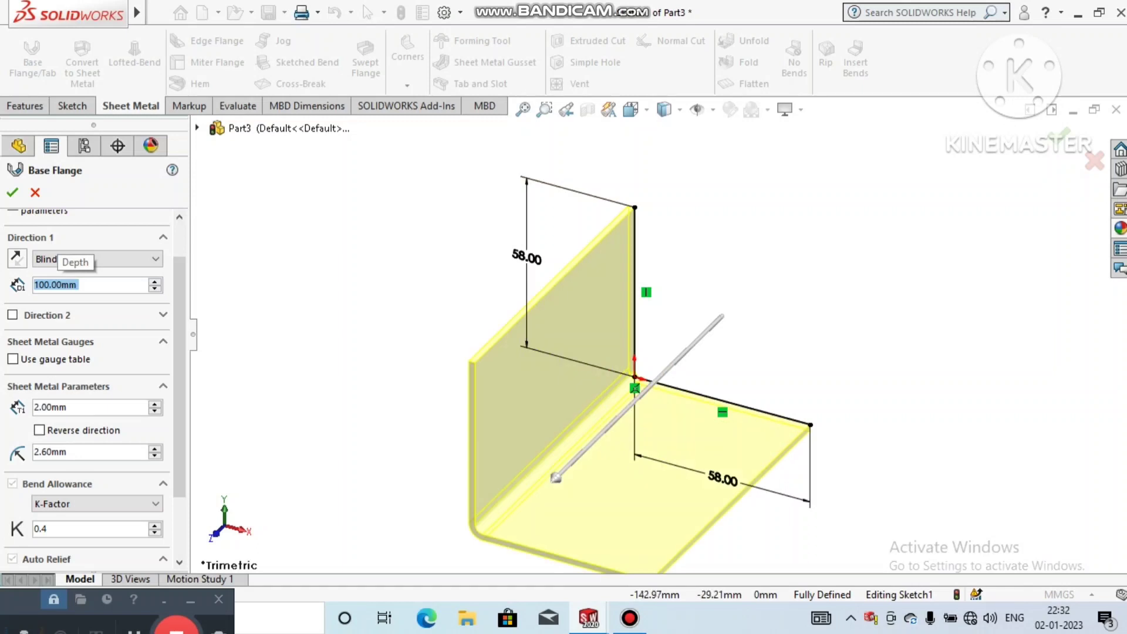
{"action": "scroll", "coordinate": [89, 352], "scroll_direction": "down", "scroll_amount": 3}
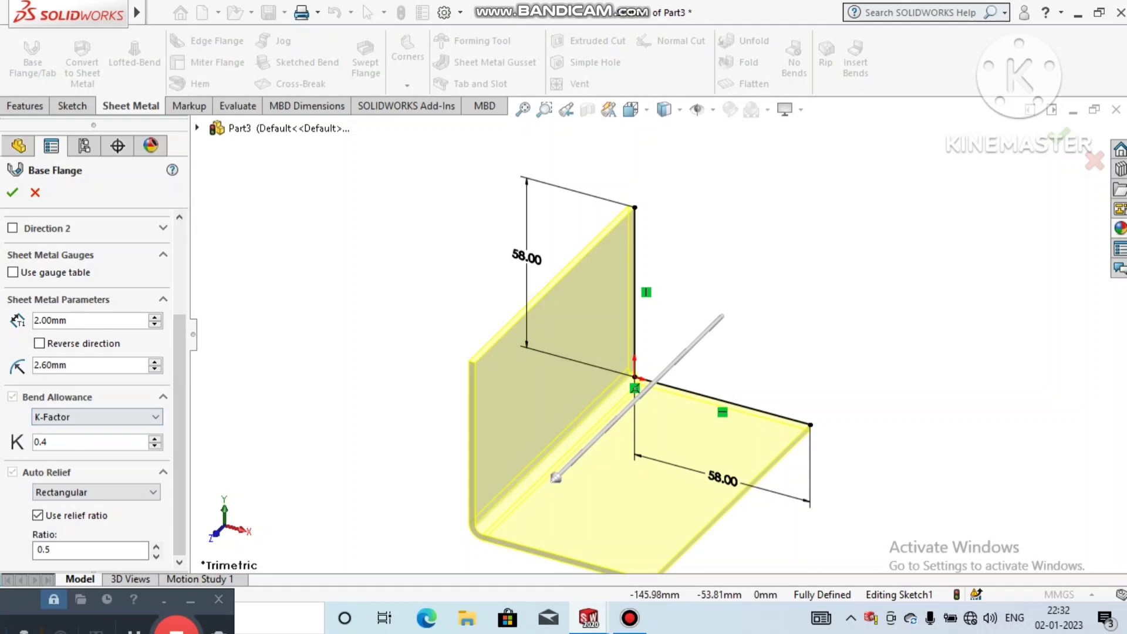
{"action": "scroll", "coordinate": [94, 411], "scroll_direction": "up", "scroll_amount": 5}
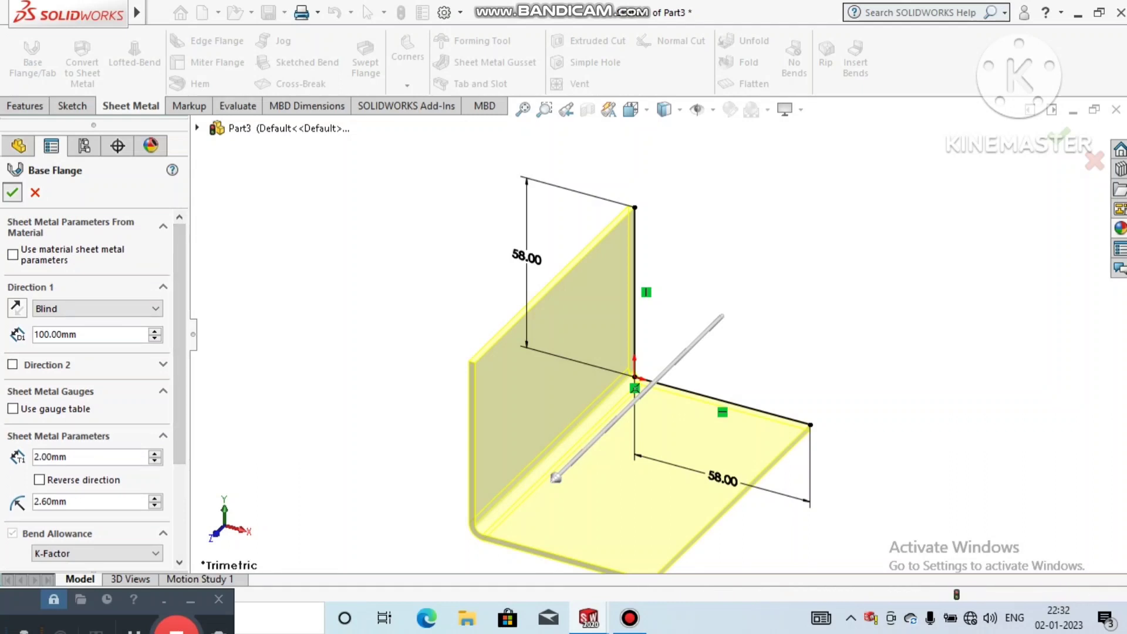
{"action": "left_click", "coordinate": [12, 192]}
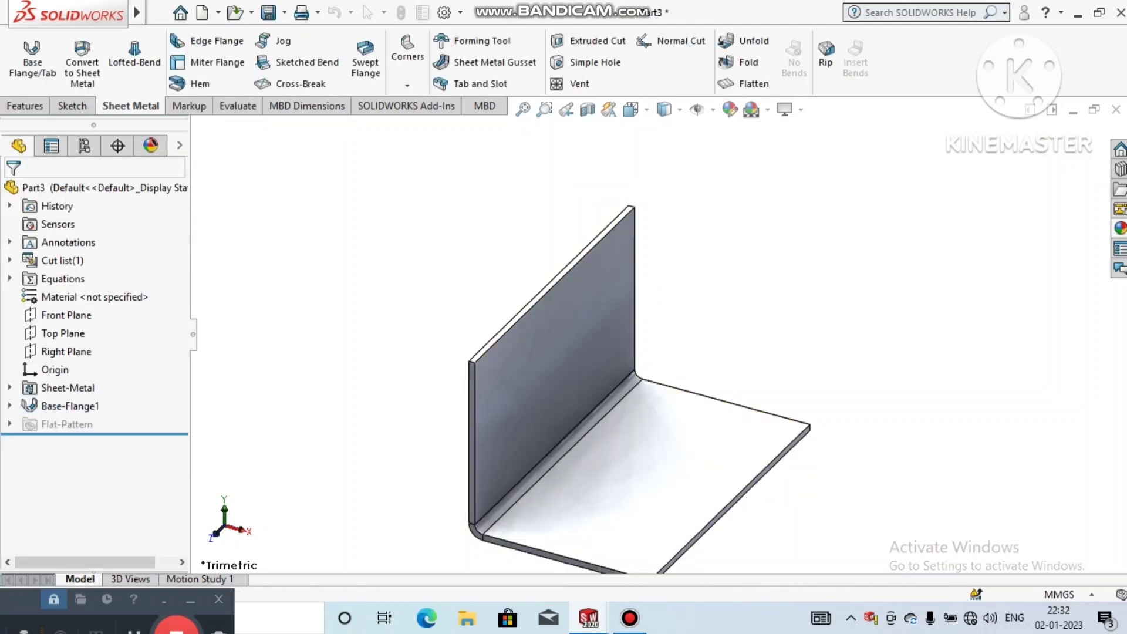
- Fit the whole bracket in view and apply the brushed nickel appearance to the part
{"action": "left_click", "coordinate": [523, 109]}
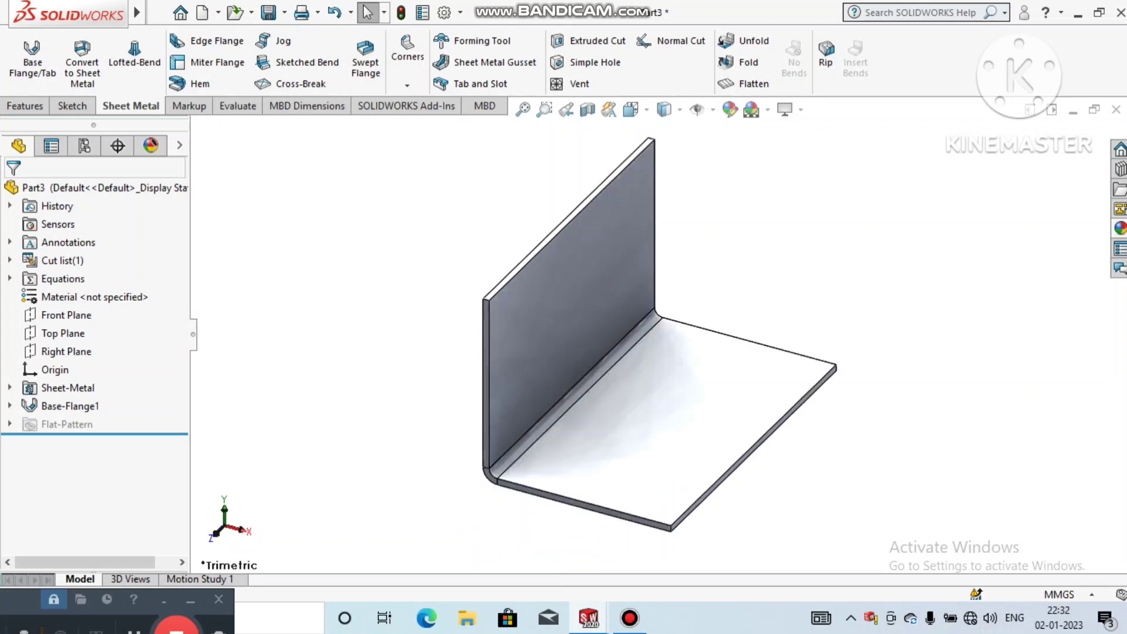
{"action": "left_click", "coordinate": [1120, 228]}
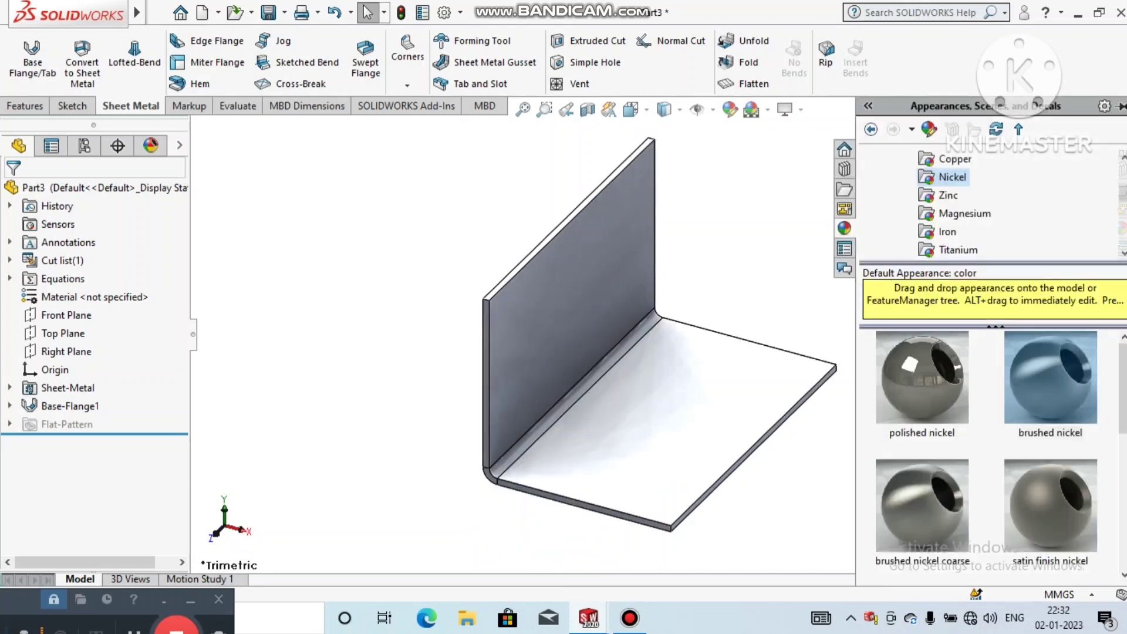
{"action": "double_click", "coordinate": [1050, 378]}
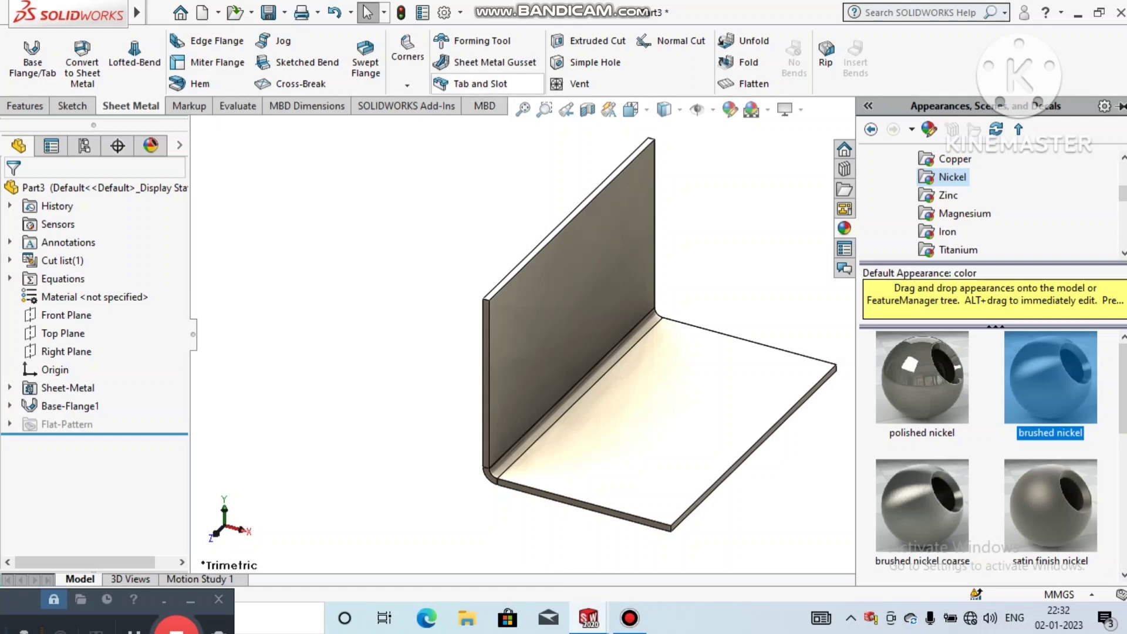
- Start a sheet metal gusset between the inner faces of the vertical and horizontal flanges, offset 20 mm from the bend's end
{"action": "left_click", "coordinate": [494, 62]}
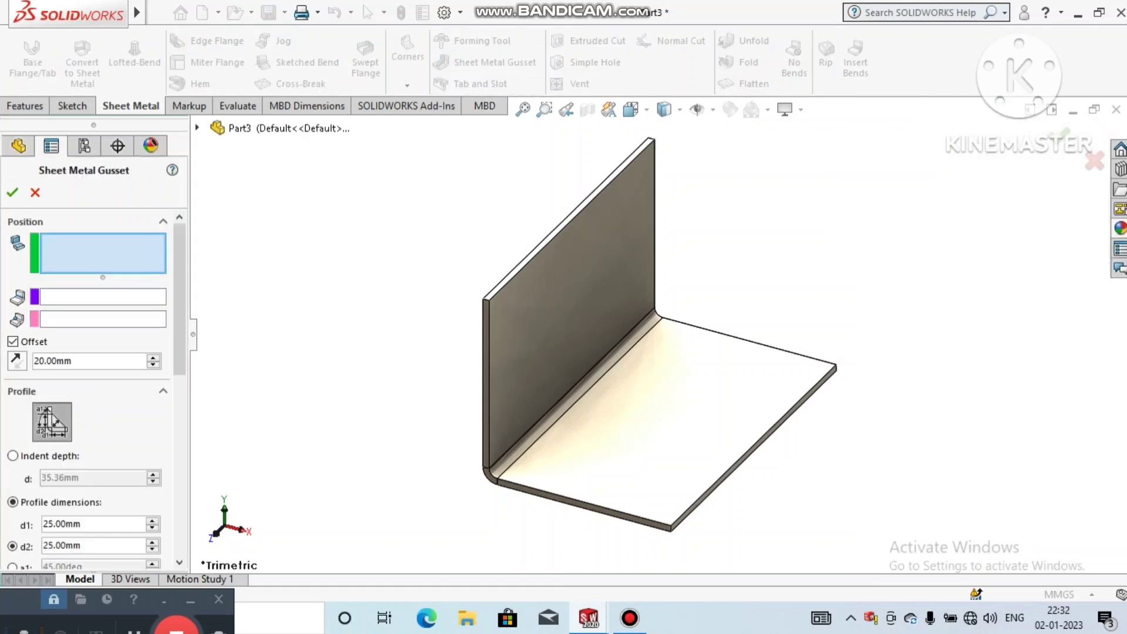
{"action": "left_click", "coordinate": [577, 311]}
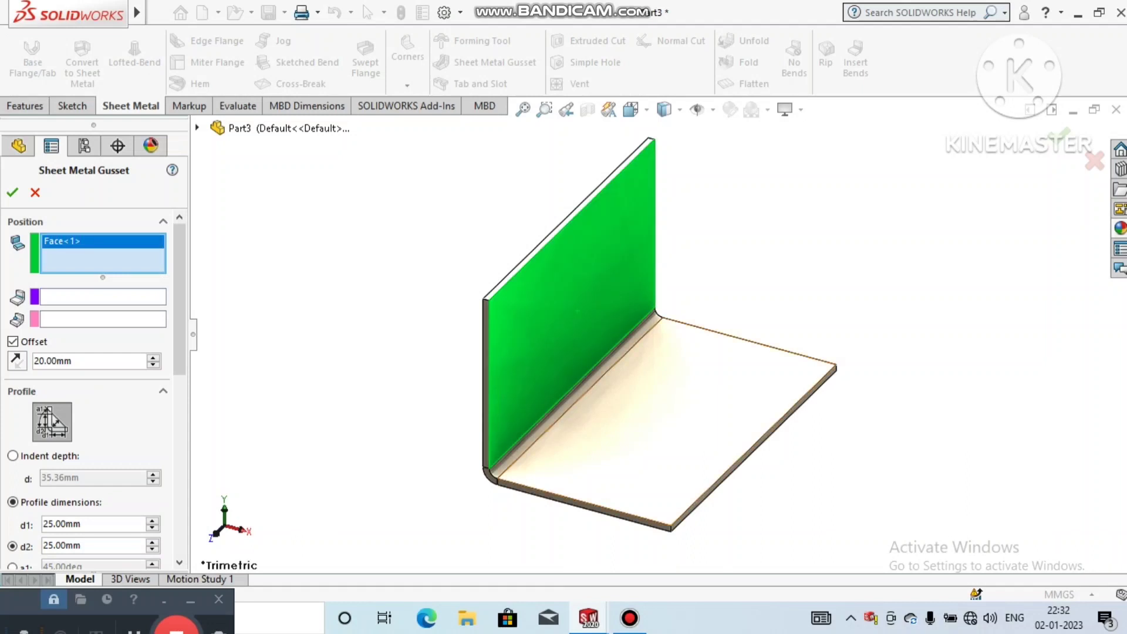
{"action": "left_click", "coordinate": [682, 424]}
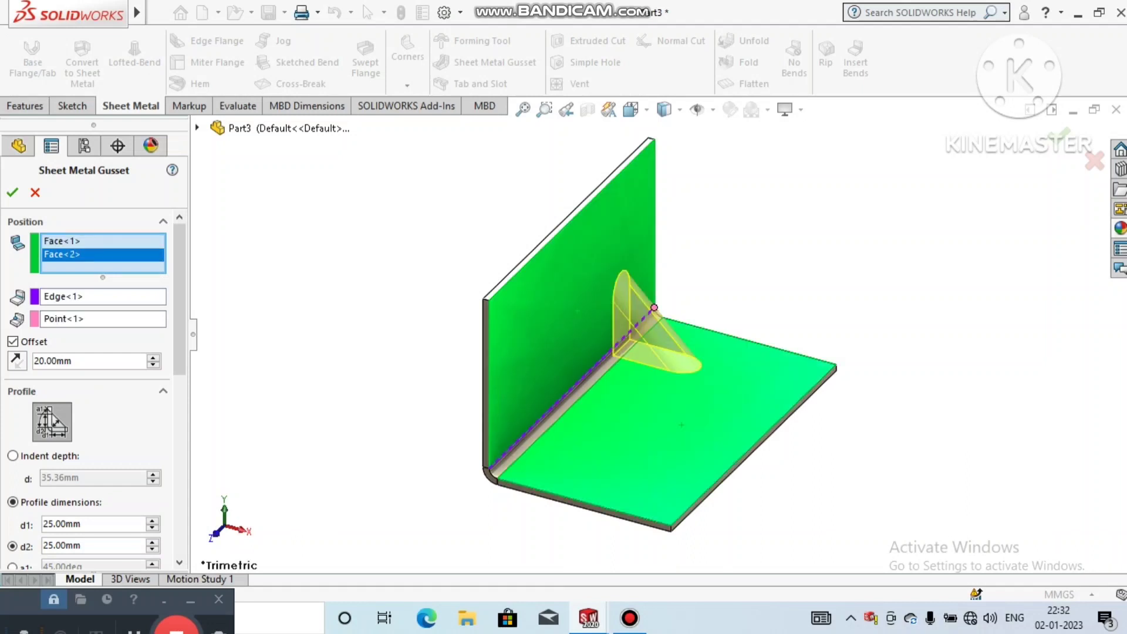
{"action": "middle_click_drag", "start_coordinate": [682, 425], "coordinate": [606, 460]}
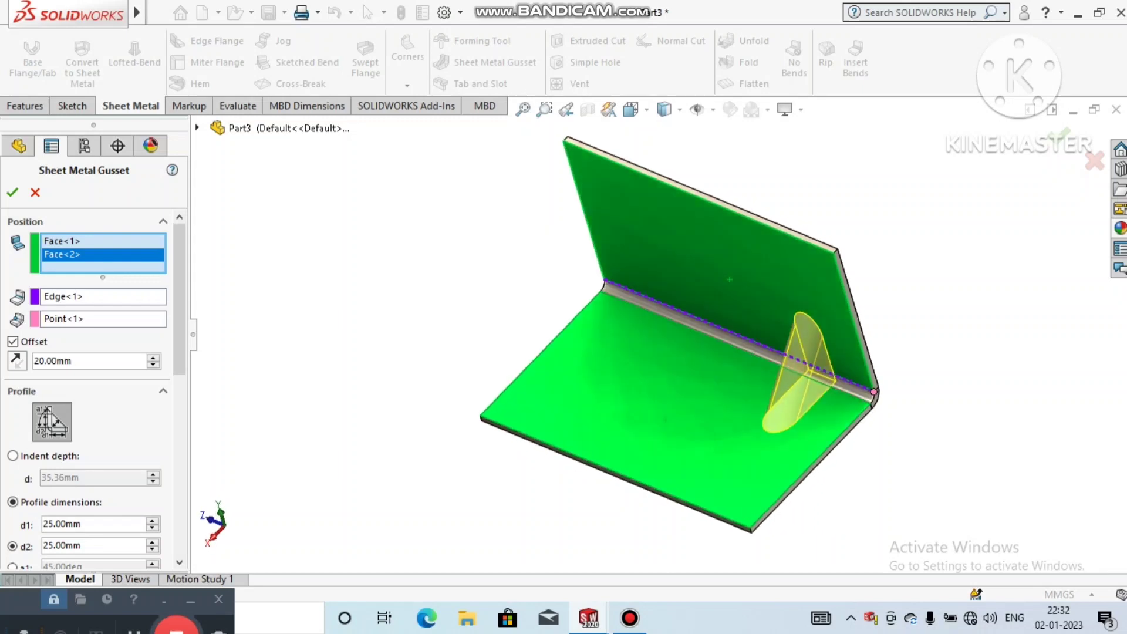
{"action": "double_click", "coordinate": [53, 361]}
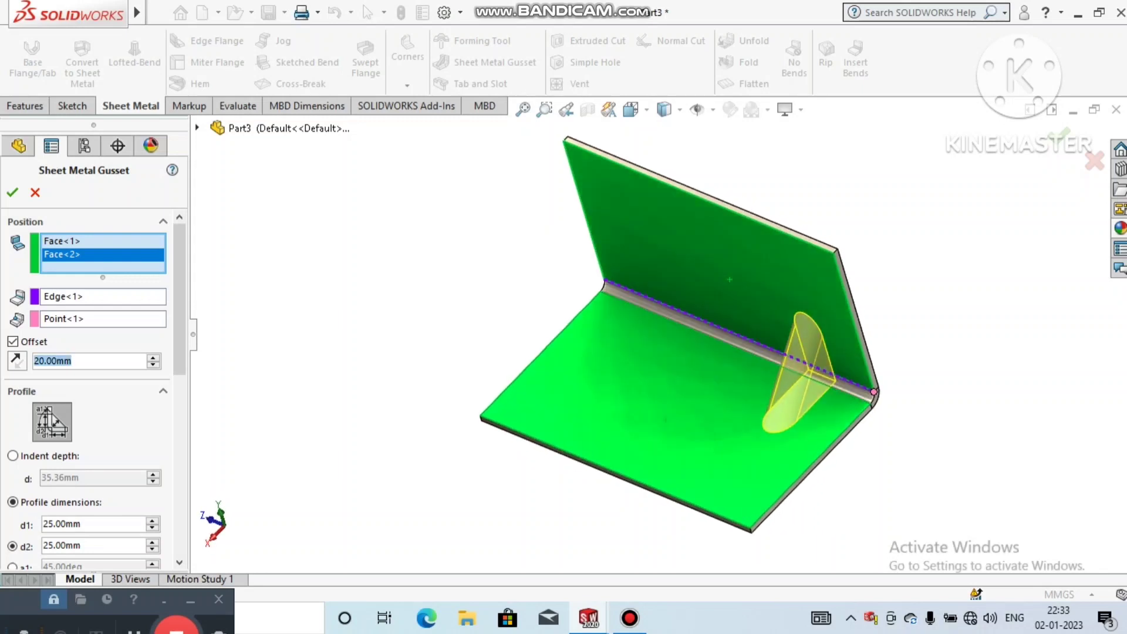
{"action": "left_click", "coordinate": [153, 358]}
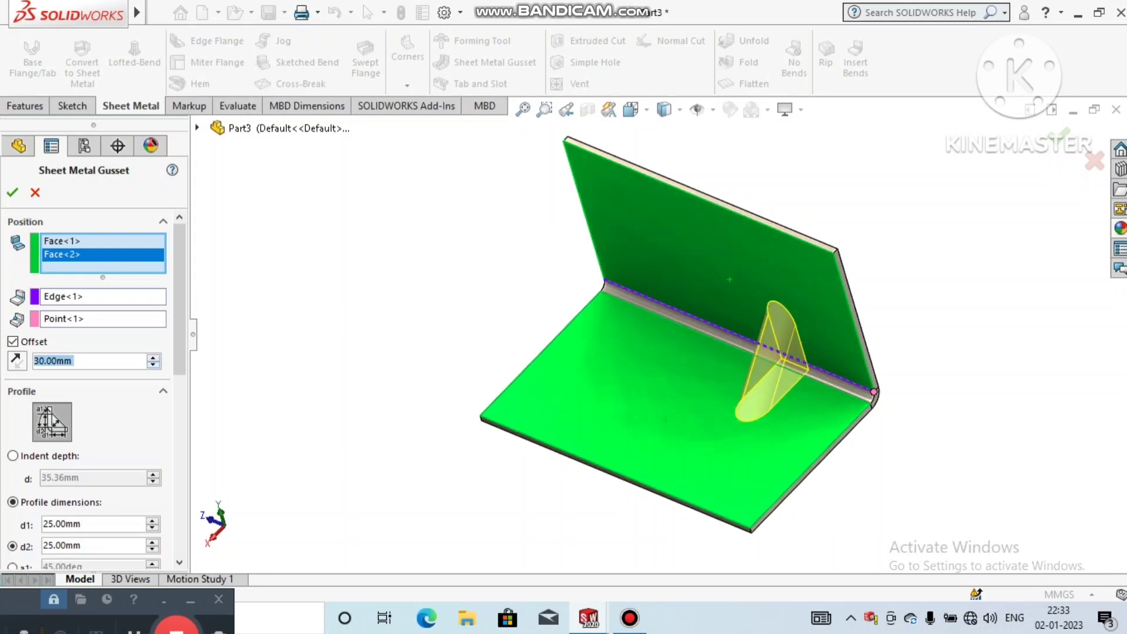
{"action": "left_click", "coordinate": [152, 365]}
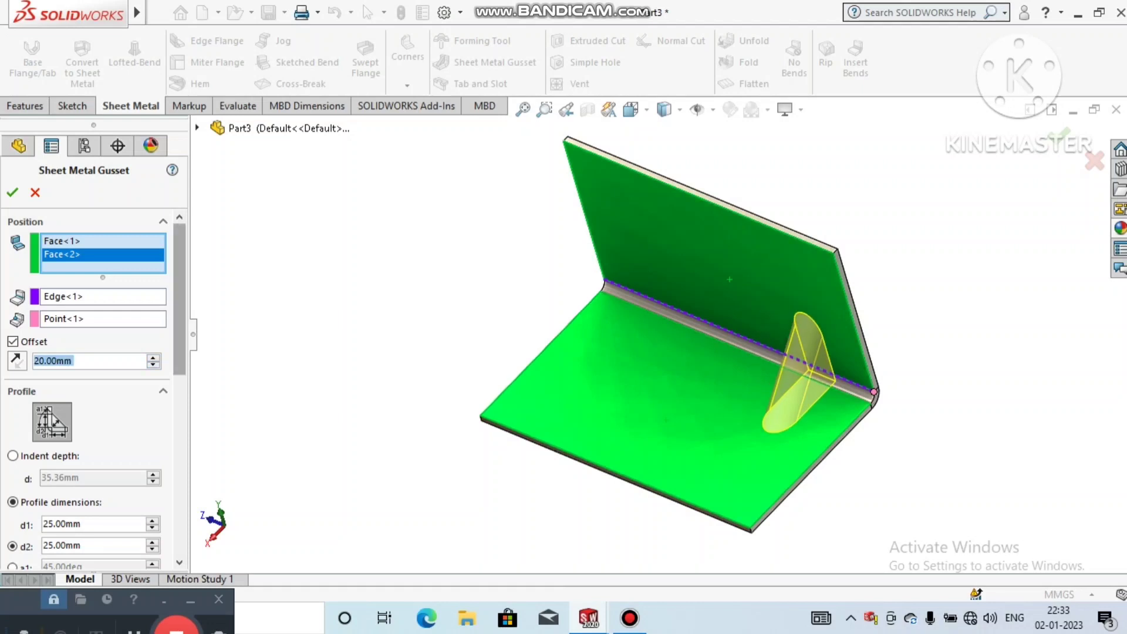
- Try 35 mm for the gusset's d1 and d2 profile dimensions in turn, restoring each to 25 mm
{"action": "scroll", "coordinate": [88, 387], "scroll_direction": "down", "scroll_amount": 5}
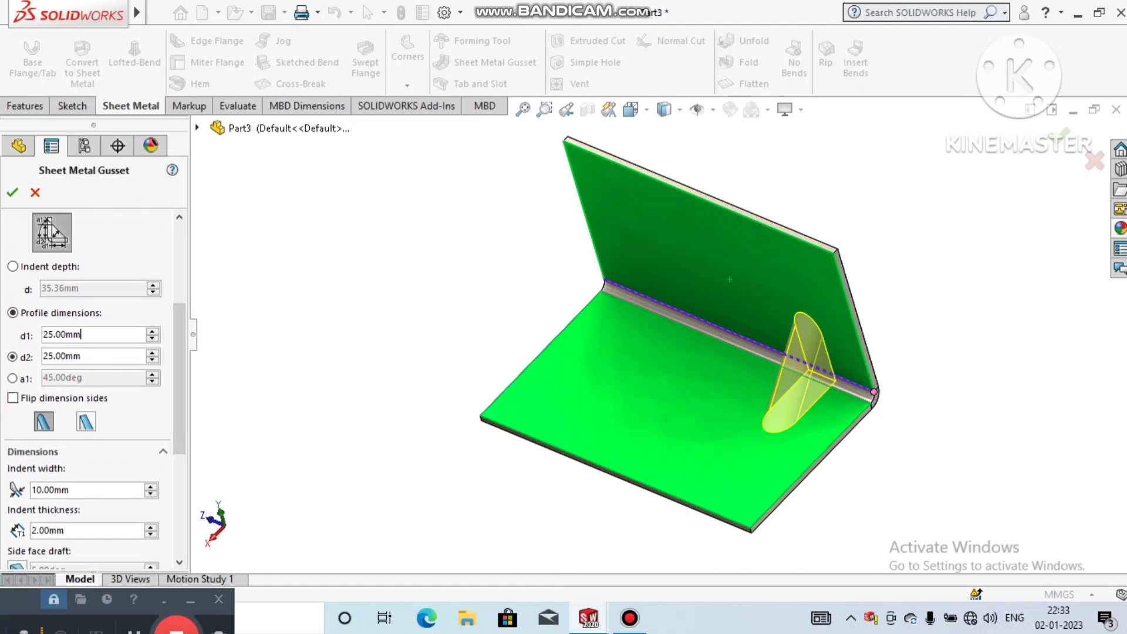
{"action": "left_click", "coordinate": [152, 331]}
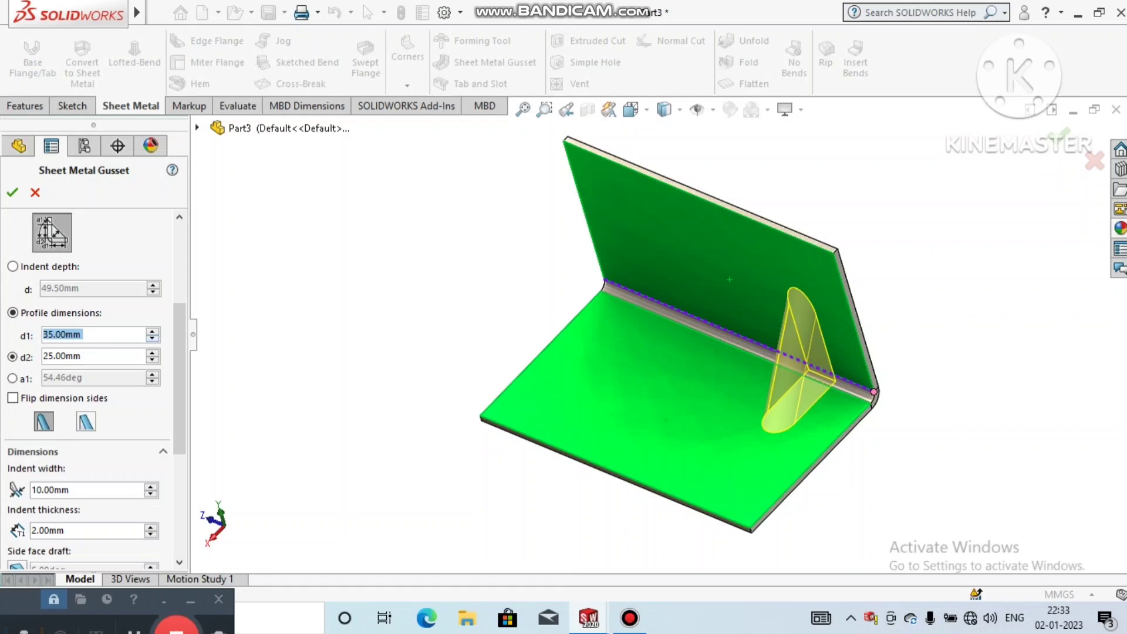
{"action": "left_click", "coordinate": [152, 353]}
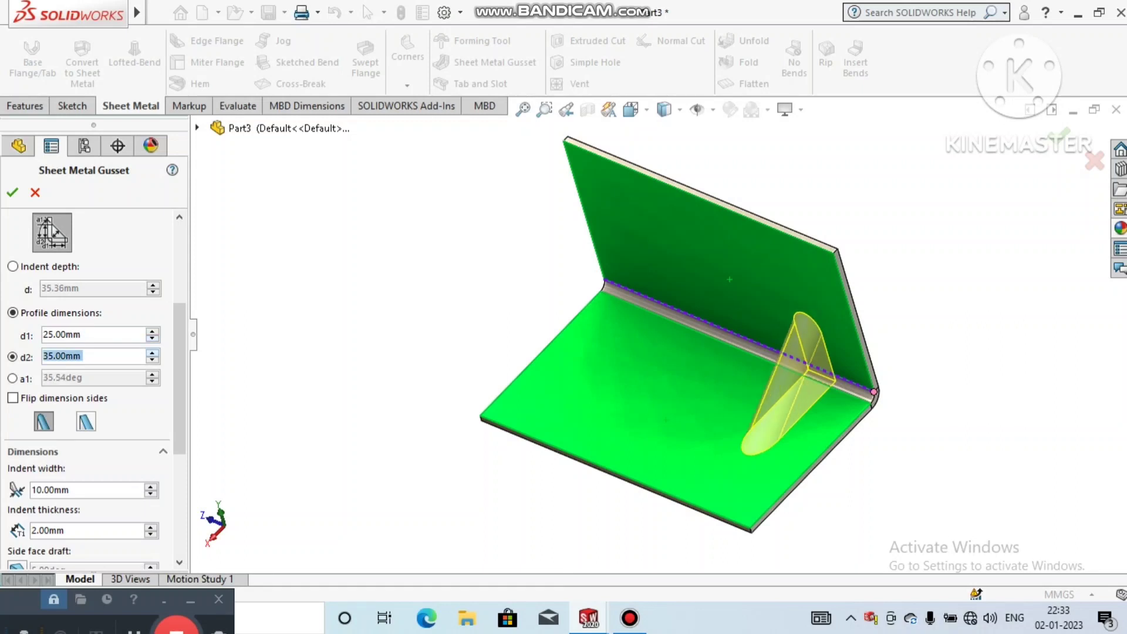
{"action": "left_click", "coordinate": [152, 359]}
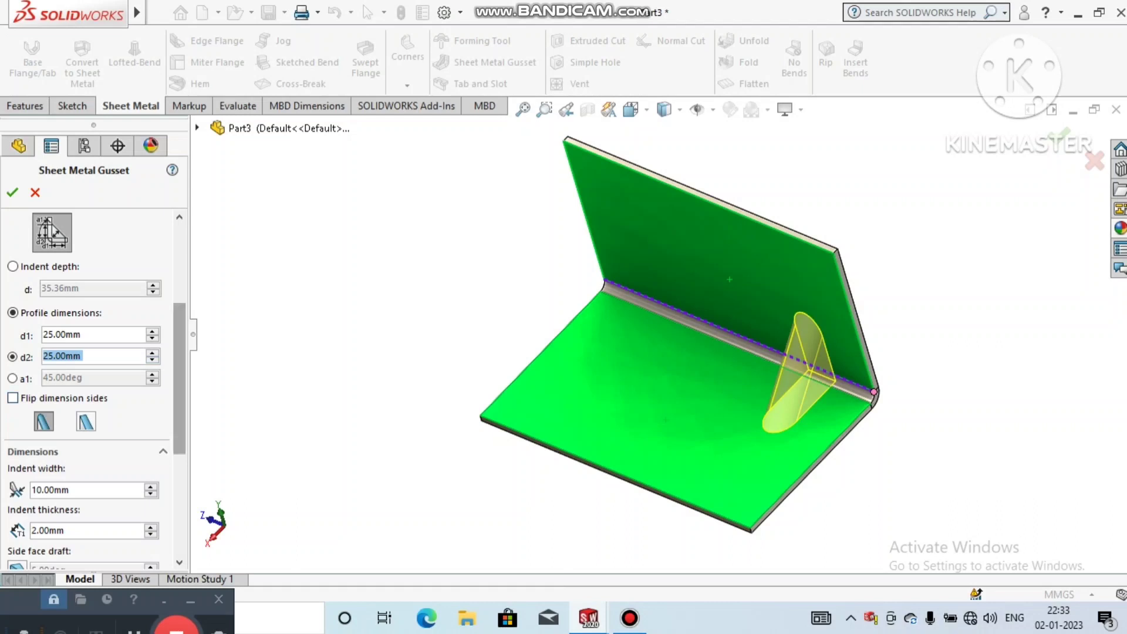
- Try a 20 mm indent width, restore it to 10 mm, and switch the inner and outer corner fillets off and on again
{"action": "scroll", "coordinate": [95, 389], "scroll_direction": "down", "scroll_amount": 5}
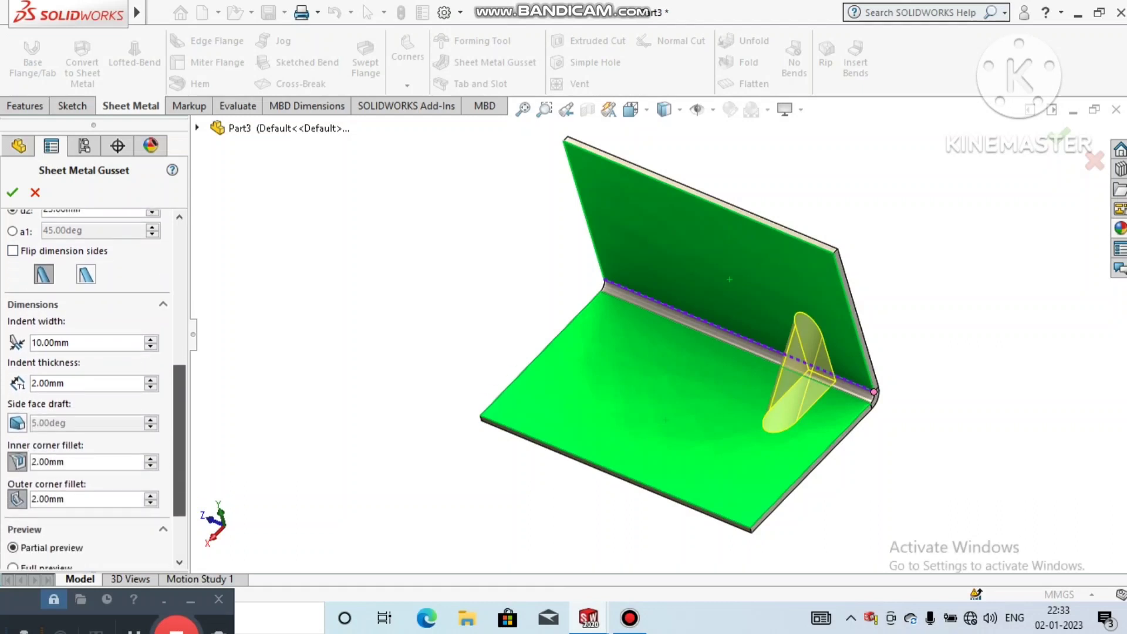
{"action": "scroll", "coordinate": [95, 390], "scroll_direction": "down", "scroll_amount": 1}
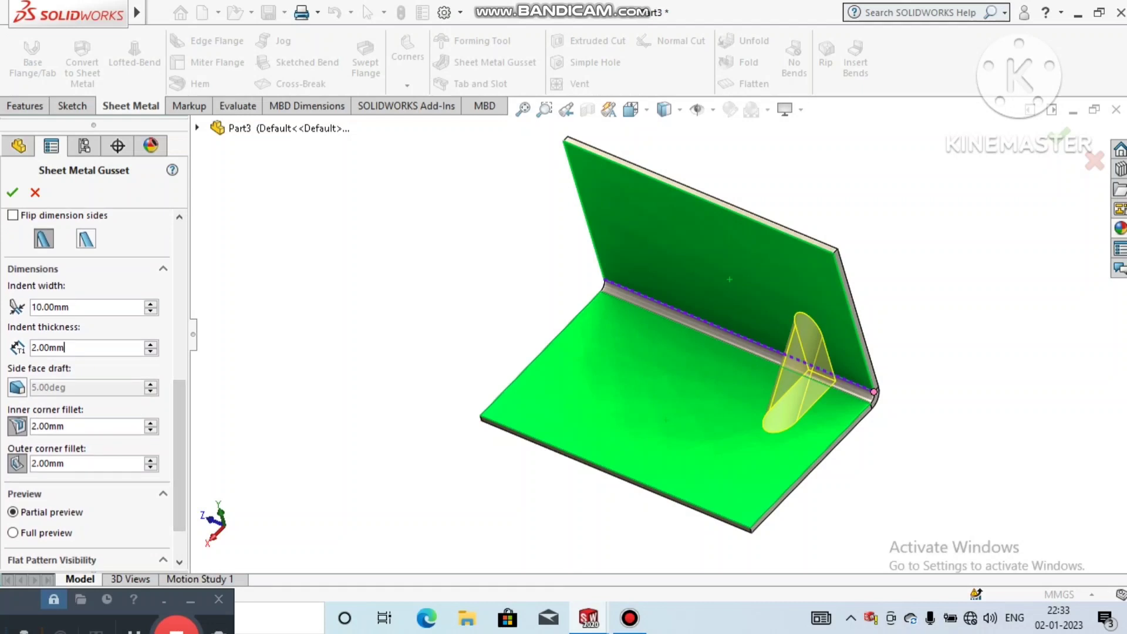
{"action": "left_click", "coordinate": [151, 303]}
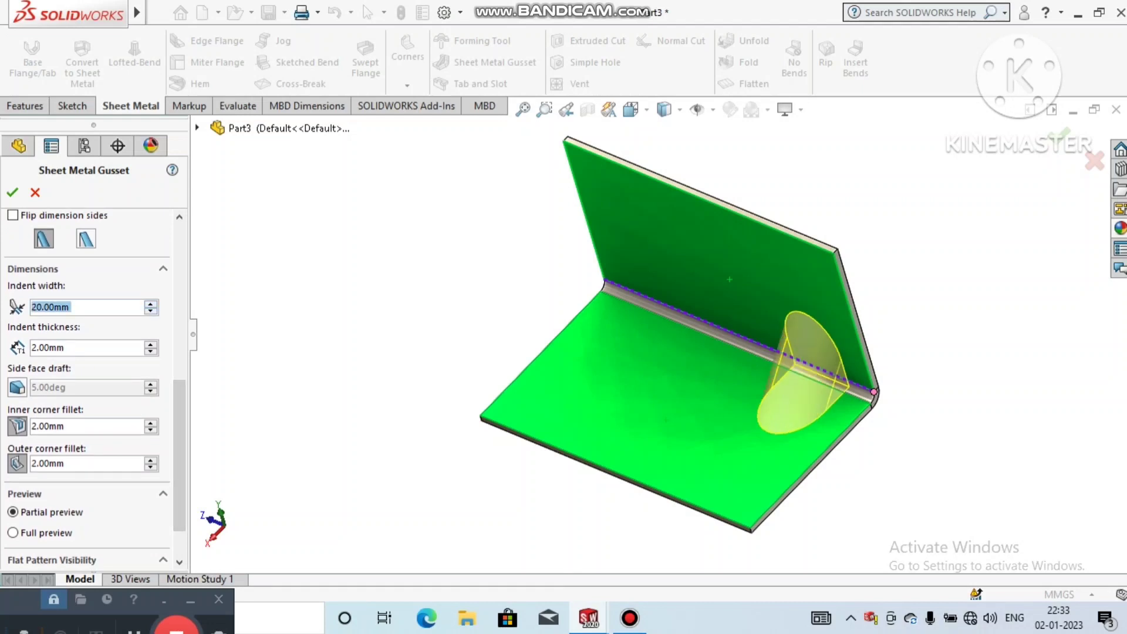
{"action": "left_click", "coordinate": [150, 311]}
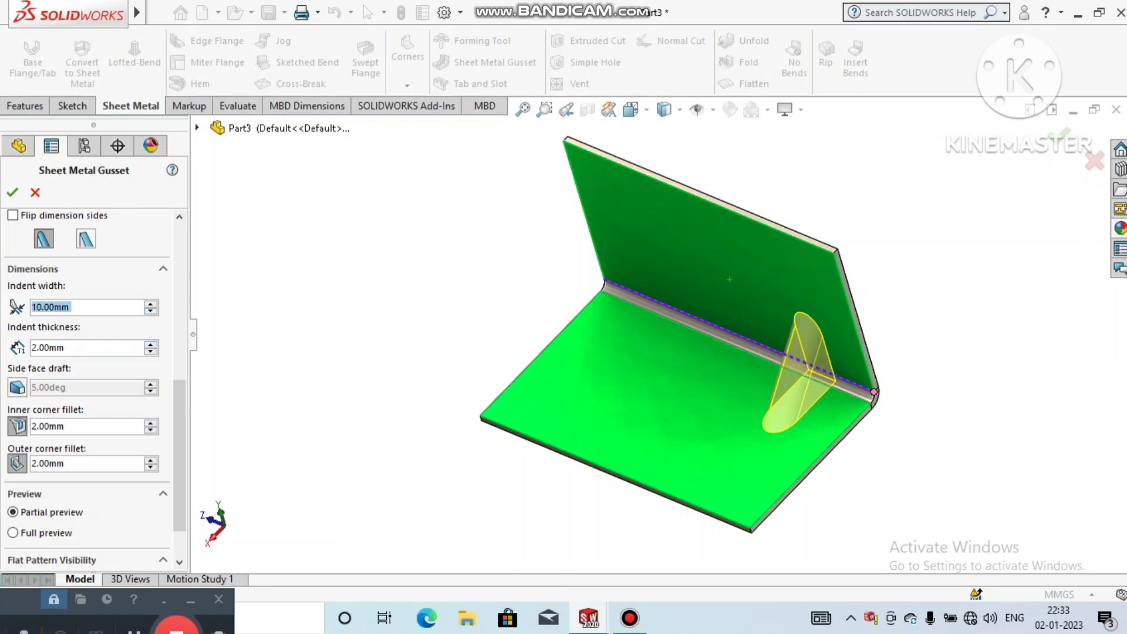
{"action": "left_click", "coordinate": [17, 426]}
{"action": "left_click", "coordinate": [17, 426]}
{"action": "left_click", "coordinate": [17, 464]}
{"action": "left_click", "coordinate": [17, 463]}
- Switch to the full preview and create the gusset with 25 mm profile dimensions, 10 mm indent width and 2 mm corner fillets
{"action": "scroll", "coordinate": [88, 381], "scroll_direction": "down", "scroll_amount": 3}
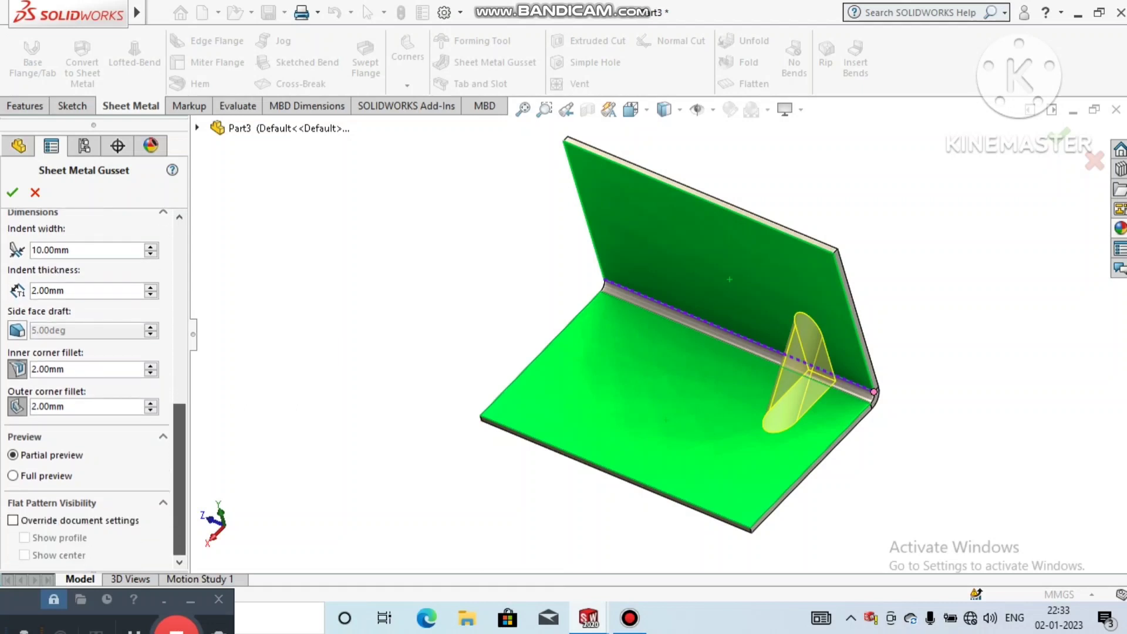
{"action": "left_click", "coordinate": [13, 476]}
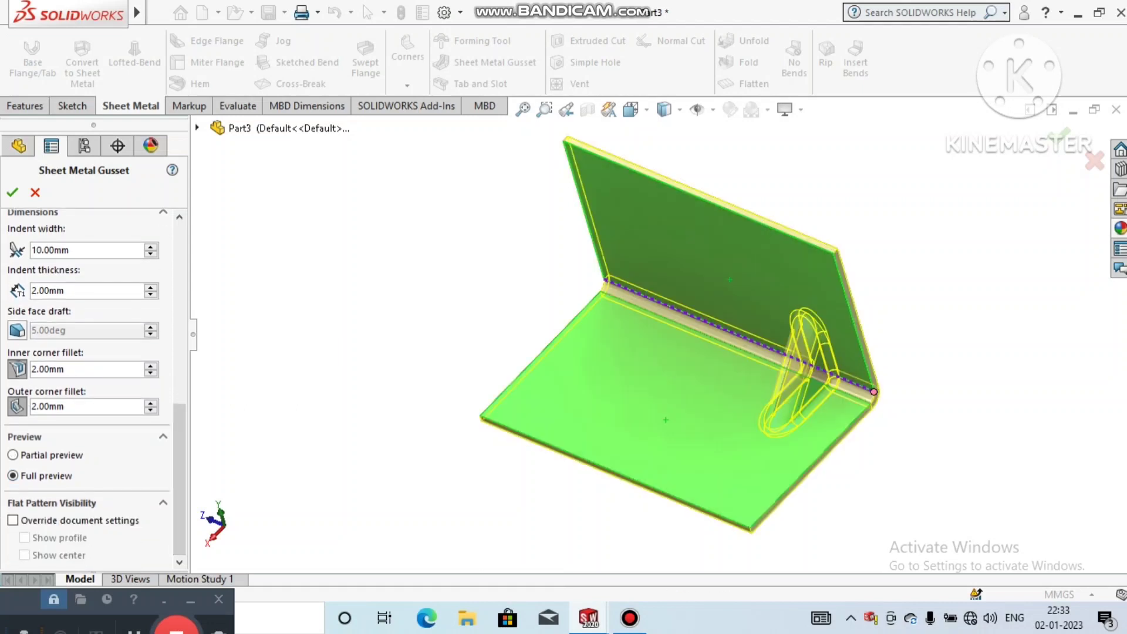
{"action": "middle_click_drag", "start_coordinate": [675, 364], "coordinate": [522, 312]}
{"action": "middle_click_drag", "start_coordinate": [328, 312], "coordinate": [479, 312]}
{"action": "scroll", "coordinate": [478, 312], "scroll_direction": "down", "scroll_amount": 1}
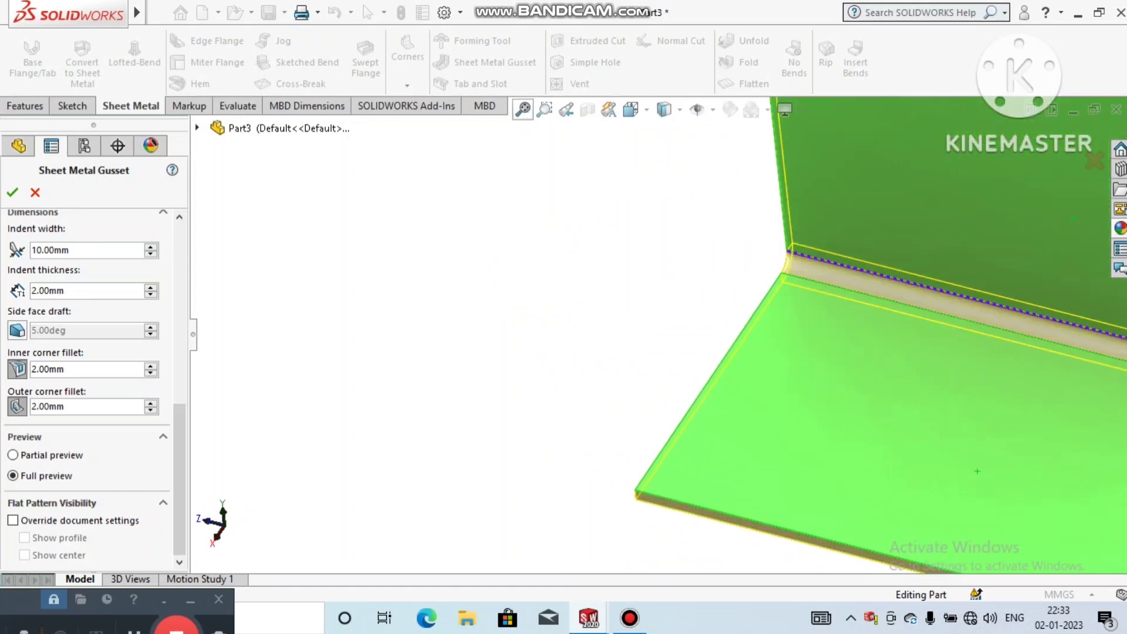
{"action": "left_click", "coordinate": [523, 109]}
{"action": "left_click", "coordinate": [12, 192]}
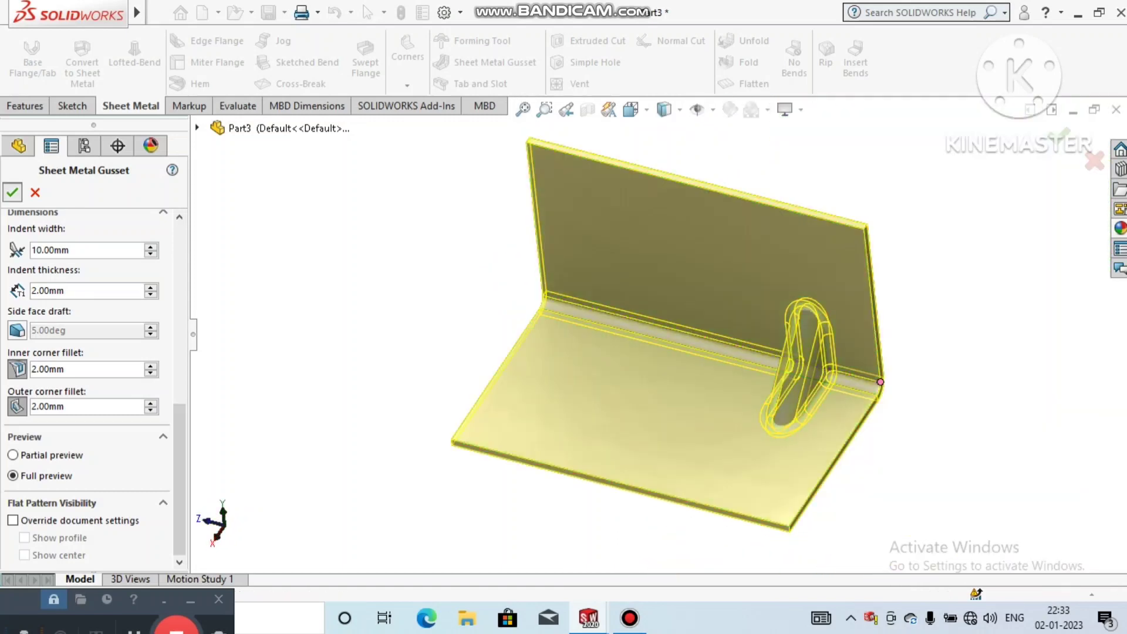
- Apply the Plain White scene, toggle Ambient Occlusion, and fit the whole bracket in view
{"action": "scroll", "coordinate": [713, 386], "scroll_direction": "down", "scroll_amount": 1}
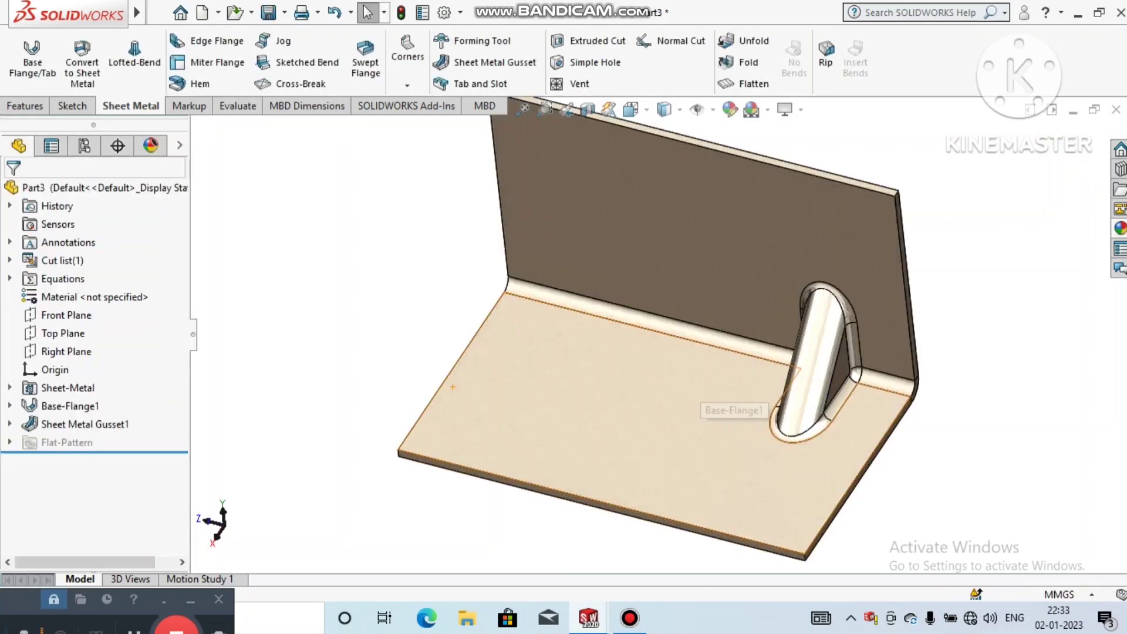
{"action": "mouse_move", "coordinate": [679, 355]}
{"action": "middle_mouse_down"}
{"action": "mouse_move", "coordinate": [370, 343]}
{"action": "mouse_move", "coordinate": [704, 353]}
{"action": "mouse_move", "coordinate": [669, 345]}
{"action": "mouse_move", "coordinate": [665, 358]}
{"action": "middle_mouse_up"}
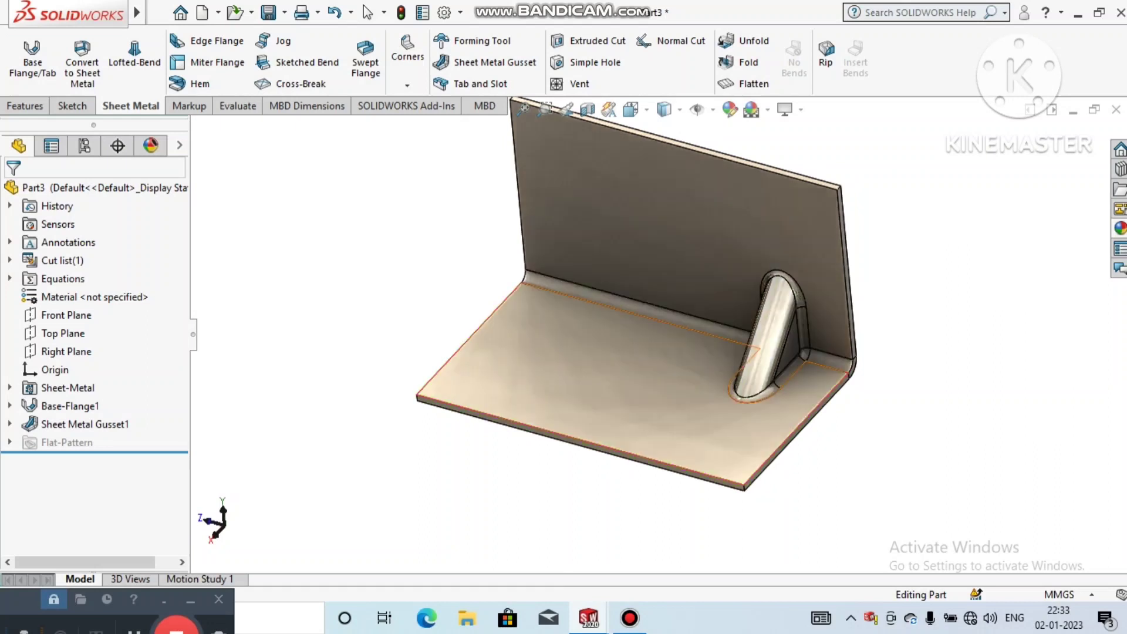
{"action": "left_click", "coordinate": [767, 109]}
{"action": "left_click", "coordinate": [781, 152]}
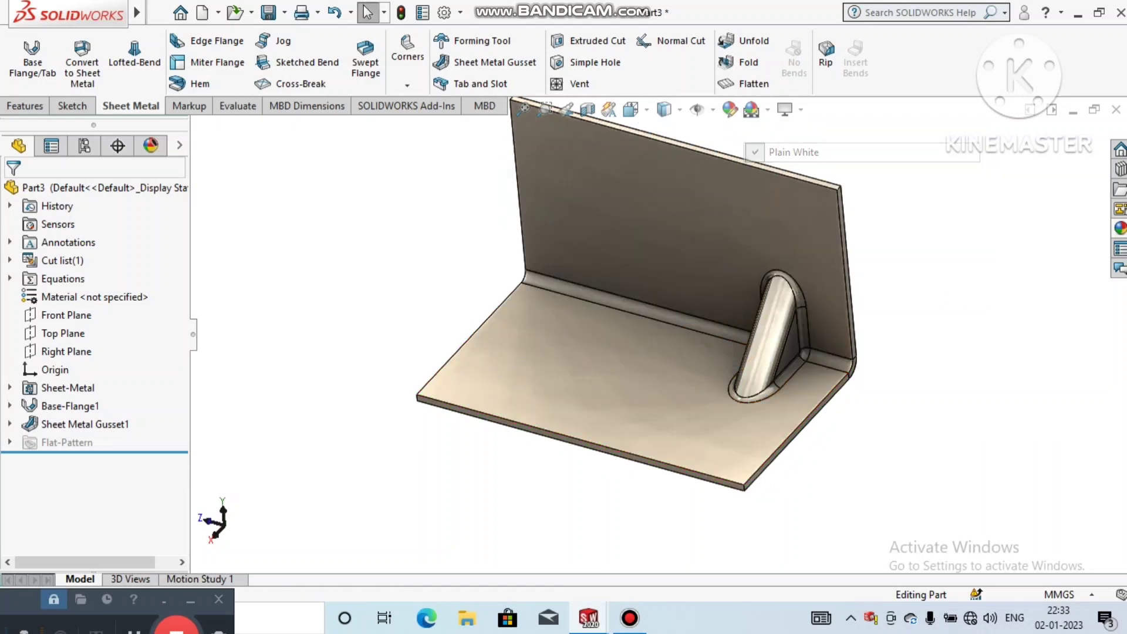
{"action": "left_click", "coordinate": [789, 109]}
{"action": "left_click", "coordinate": [828, 172]}
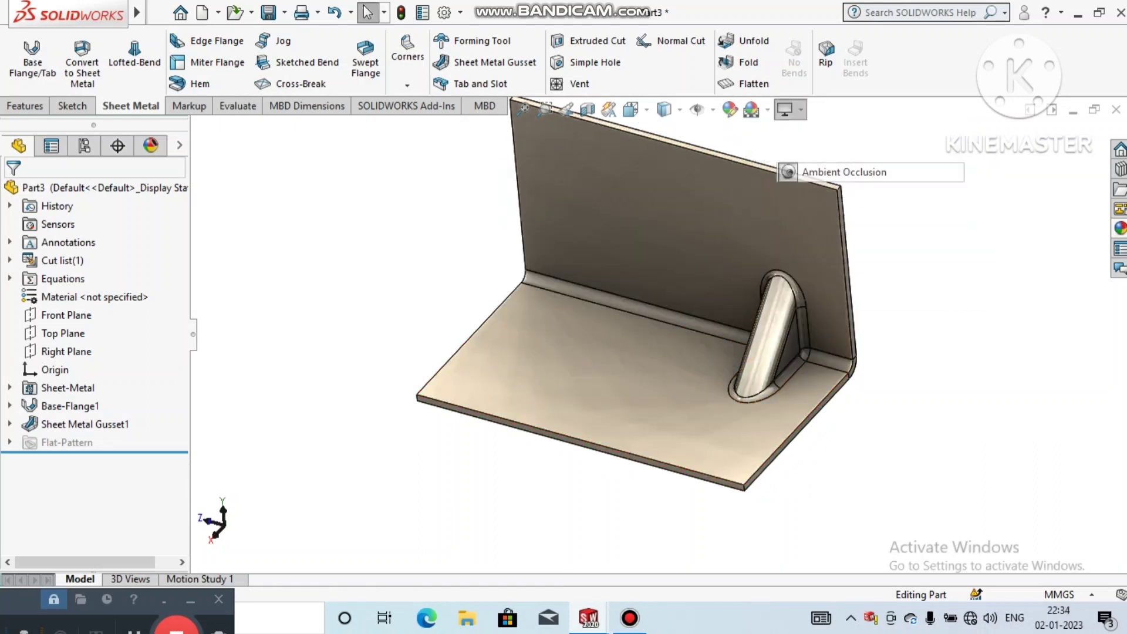
{"action": "left_click", "coordinate": [523, 109]}
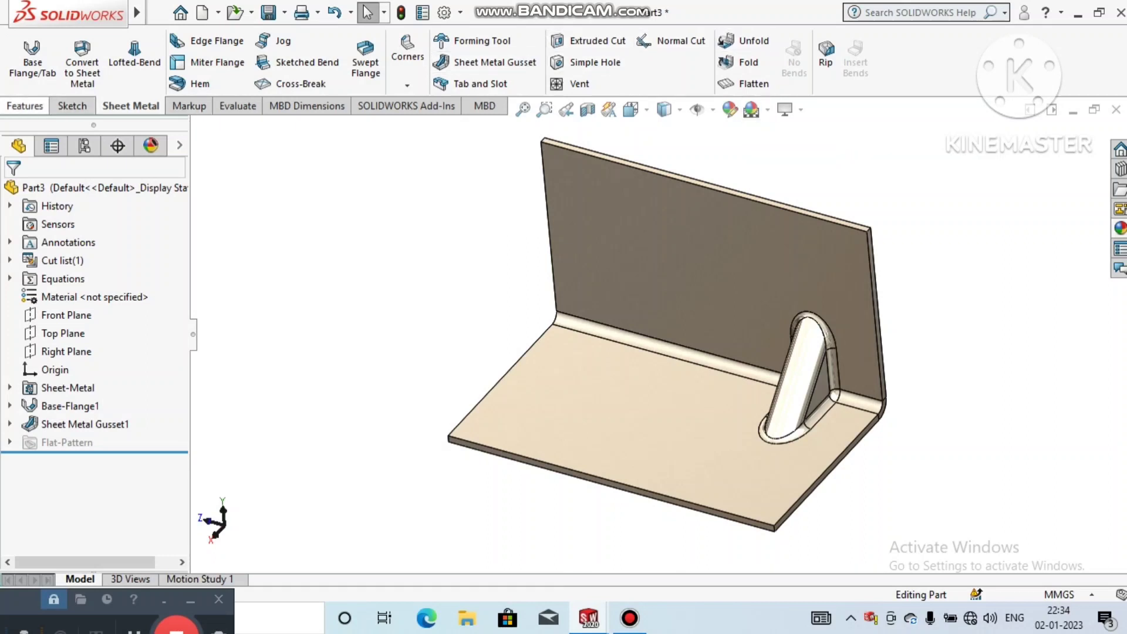
{"action": "left_click", "coordinate": [25, 107]}
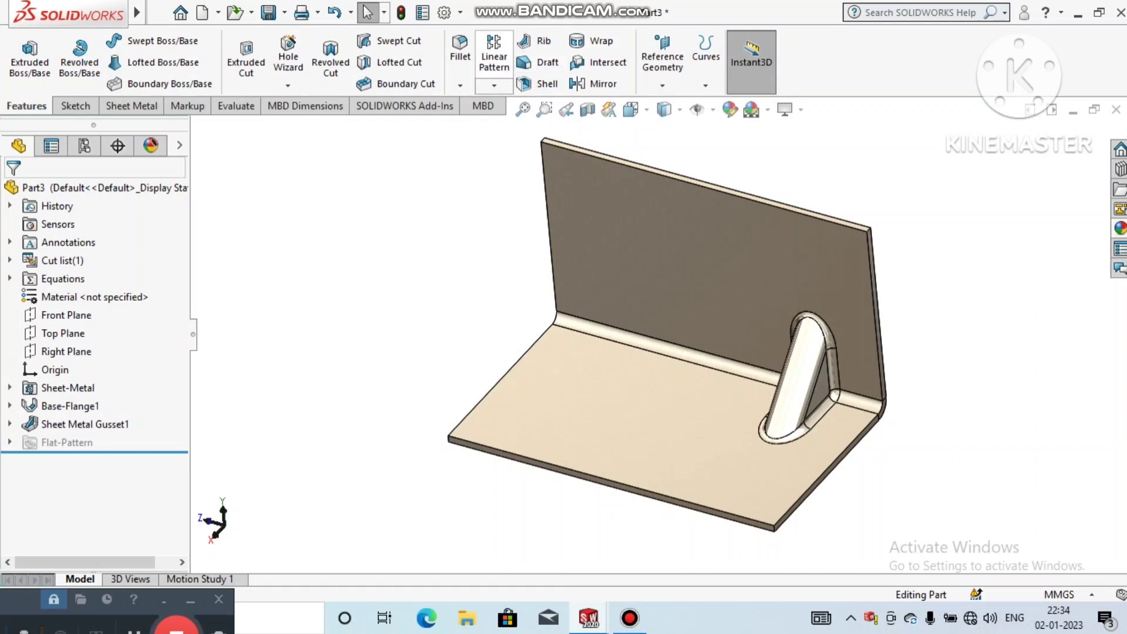
{"action": "left_click", "coordinate": [493, 58]}
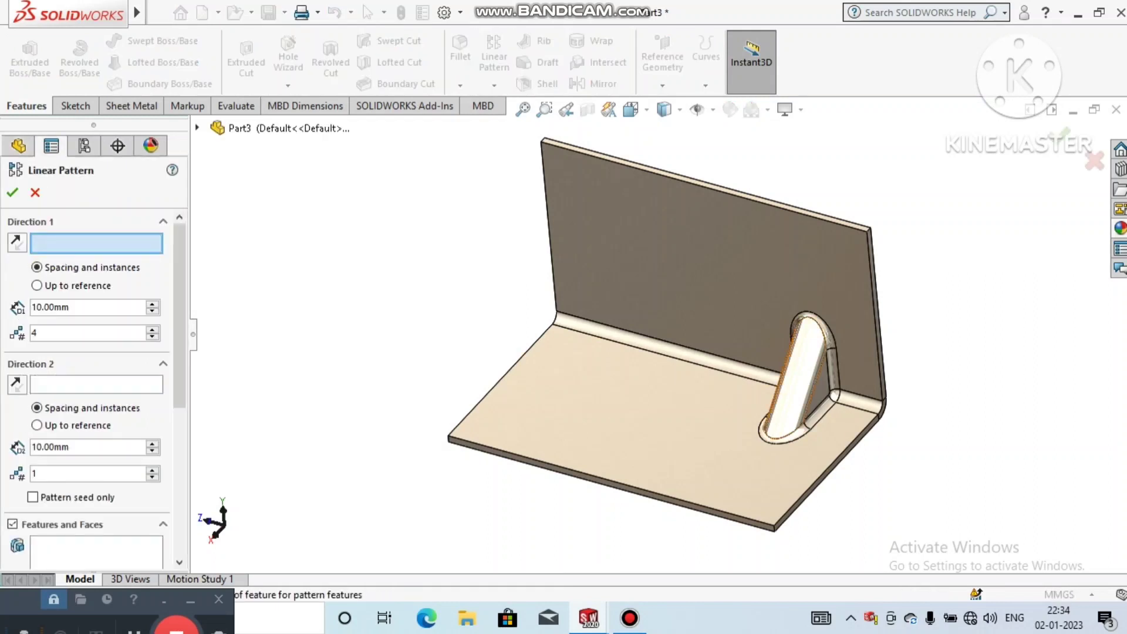
{"action": "left_click", "coordinate": [821, 215]}
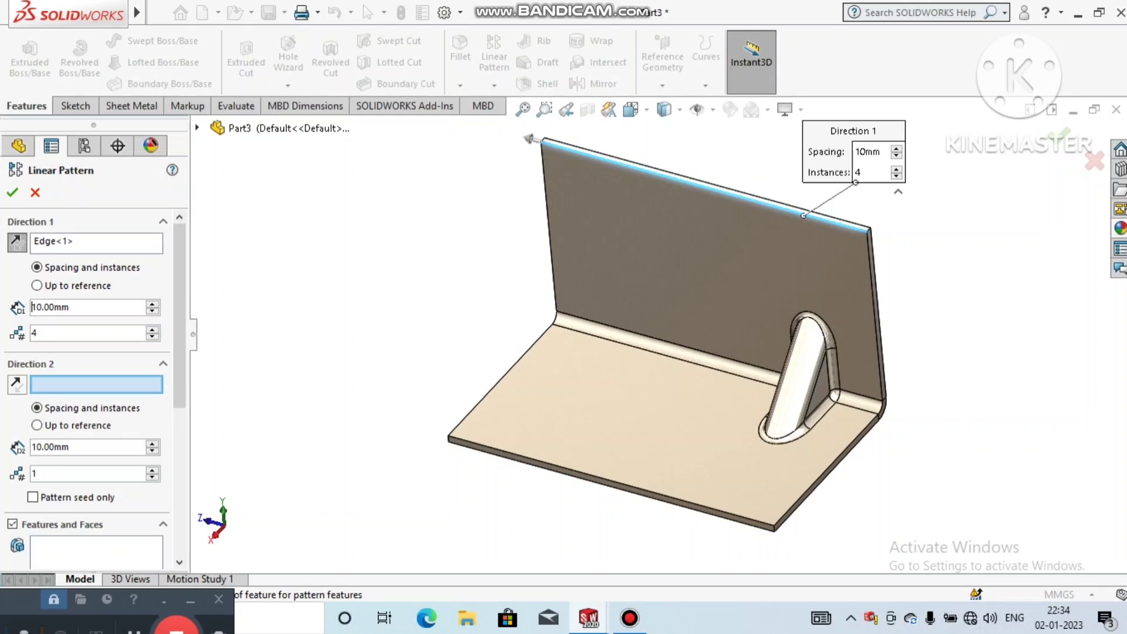
{"action": "scroll", "coordinate": [94, 352], "scroll_direction": "down", "scroll_amount": 3}
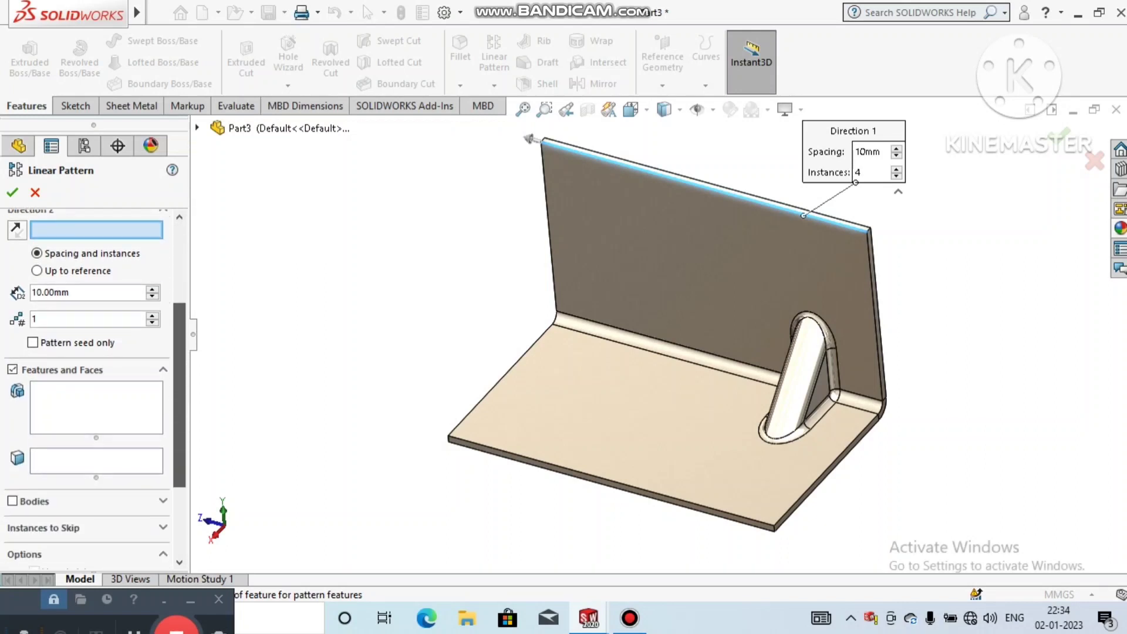
{"action": "left_click", "coordinate": [96, 408]}
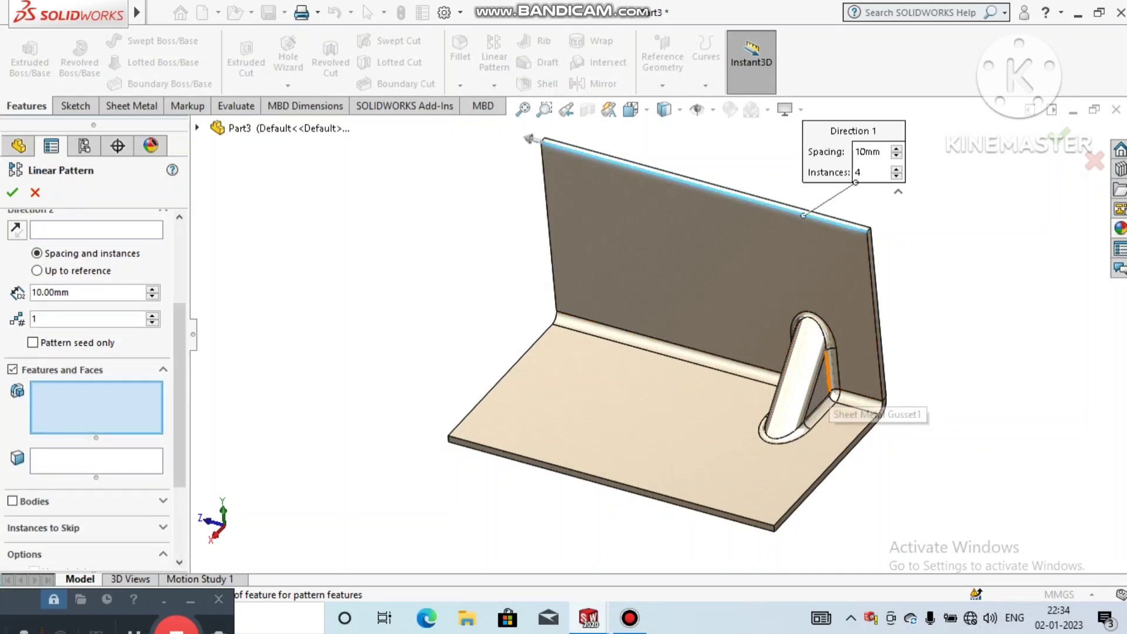
{"action": "left_click", "coordinate": [819, 389]}
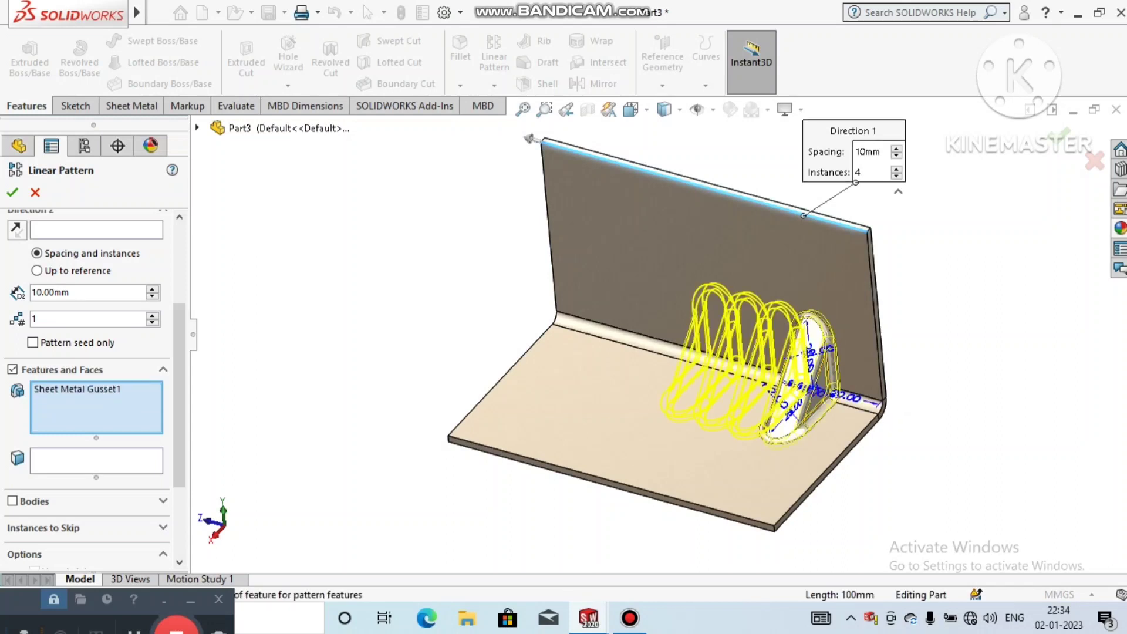
{"action": "left_click", "coordinate": [152, 289]}
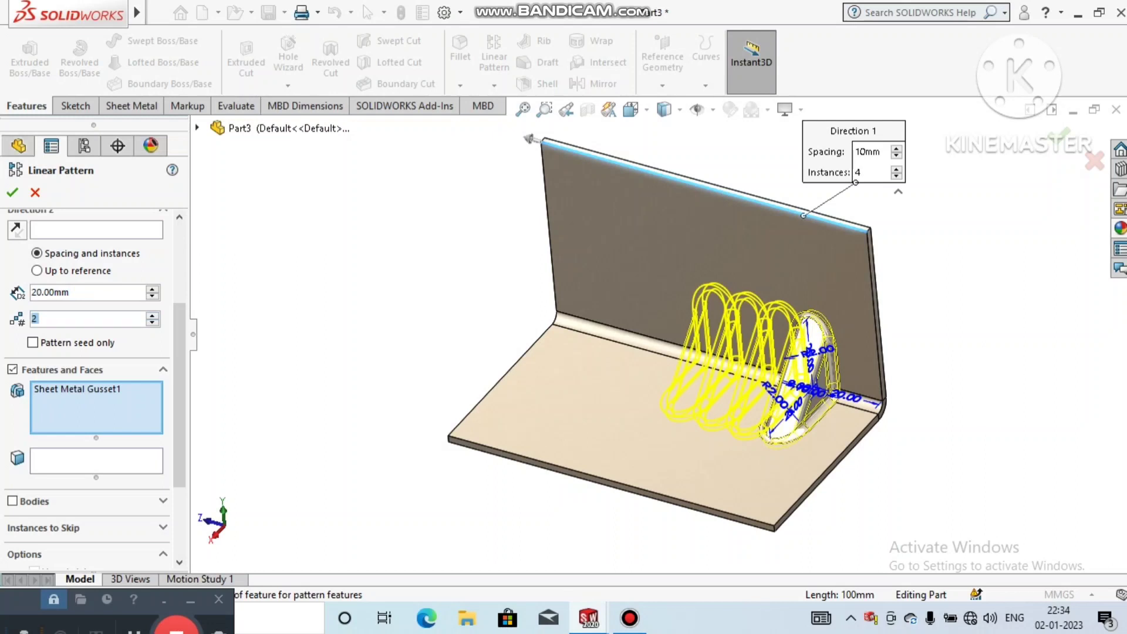
{"action": "left_click", "coordinate": [152, 322]}
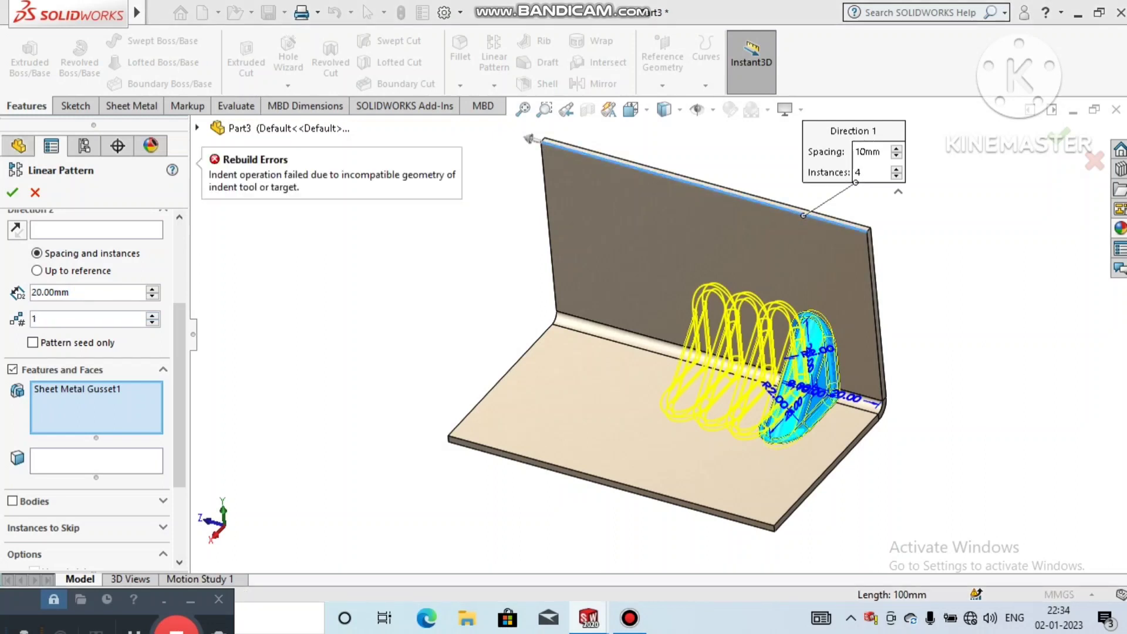
{"action": "left_click", "coordinate": [35, 193]}
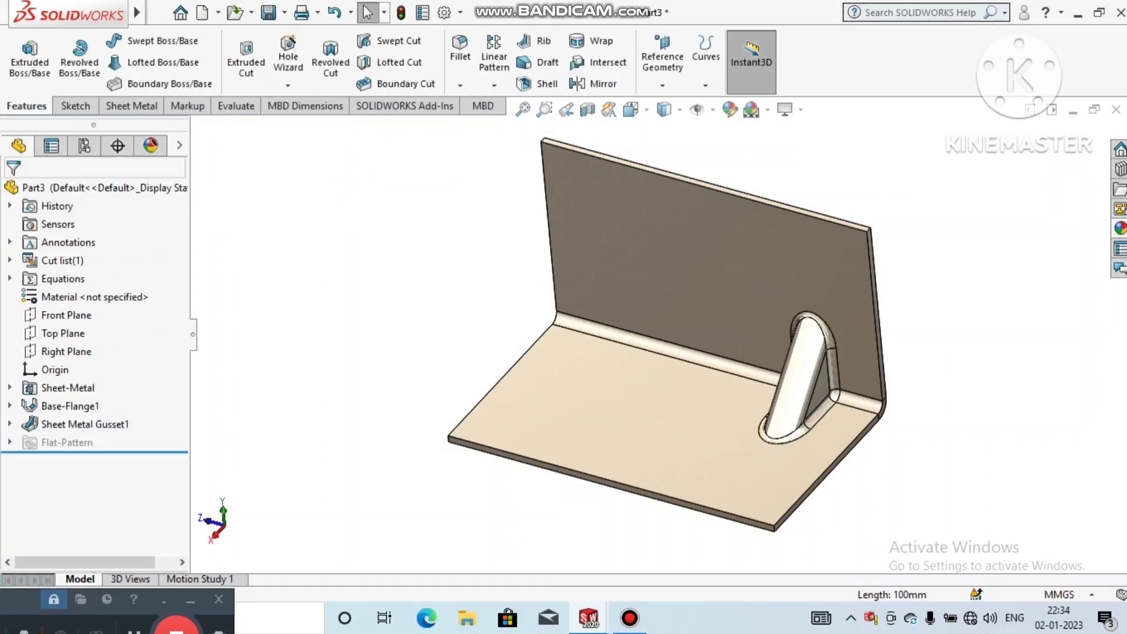
- Linear-pattern the gusset along the upright wall's top edge with 4 instances at 20 mm spacing, reversed to stay on the bracket, accepting parallel directions
{"action": "left_click", "coordinate": [494, 59]}
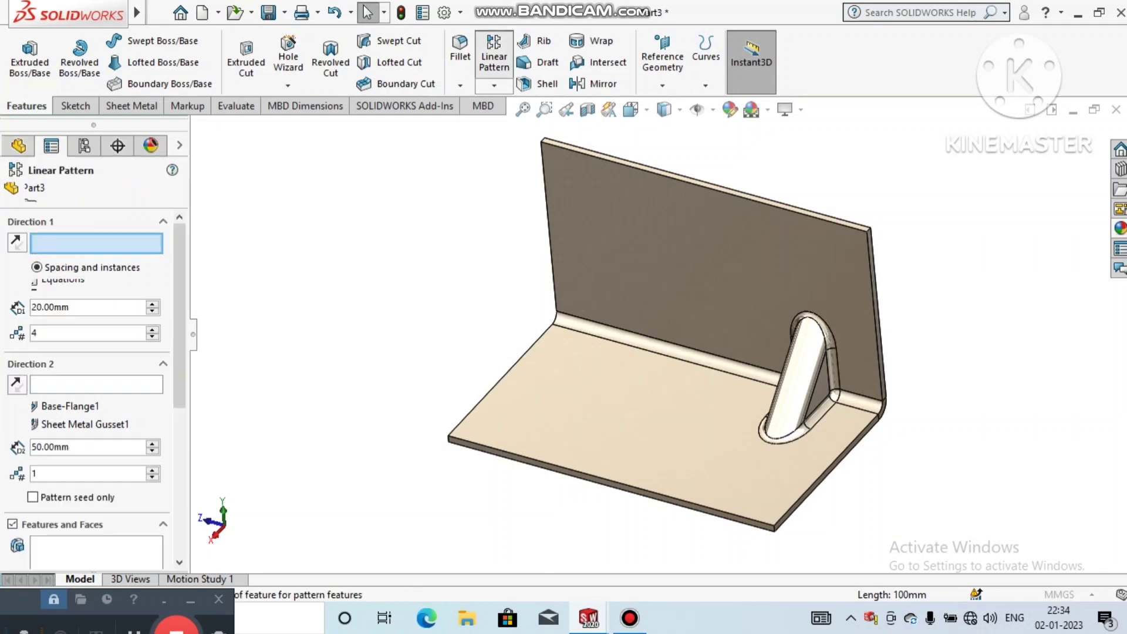
{"action": "left_click", "coordinate": [685, 181]}
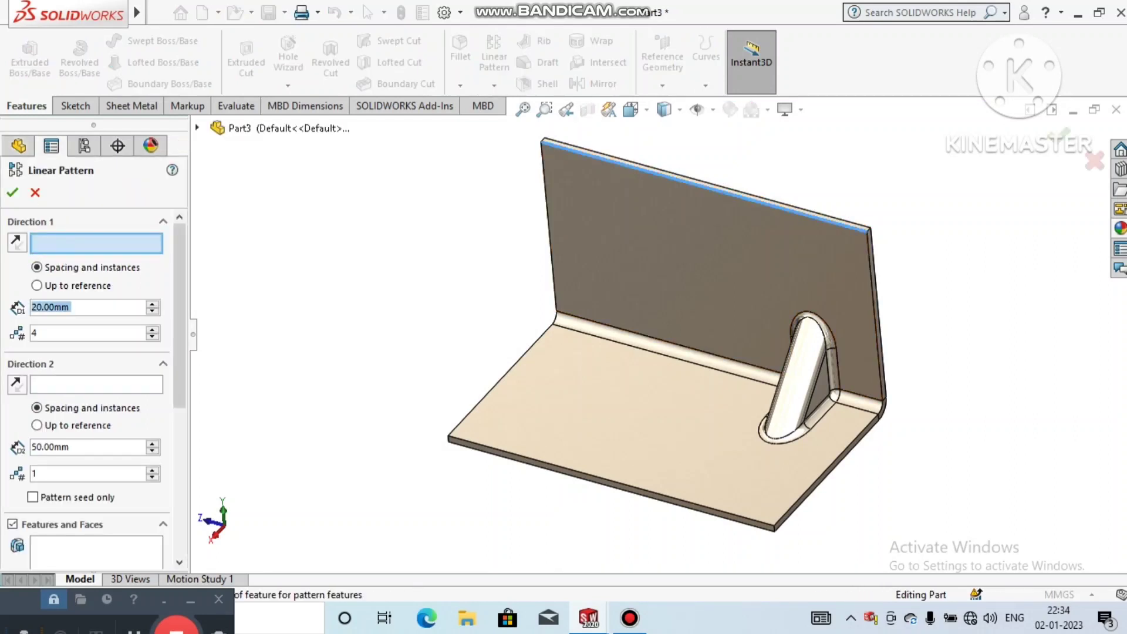
{"action": "left_click", "coordinate": [824, 389]}
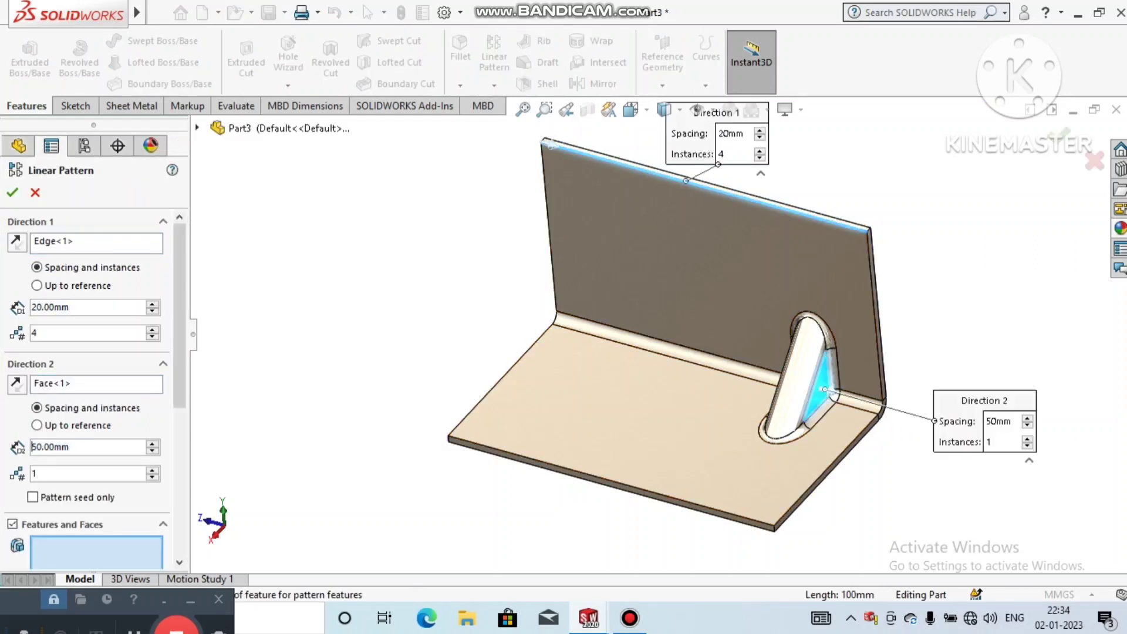
{"action": "left_click", "coordinate": [32, 447]}
{"action": "left_click", "coordinate": [803, 369]}
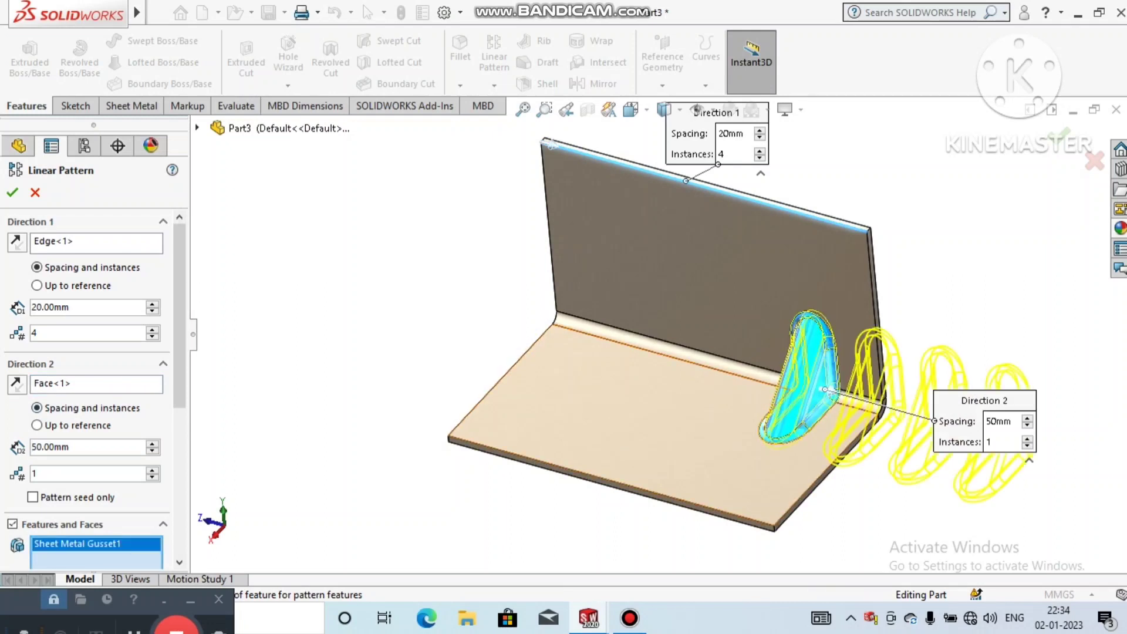
{"action": "left_click", "coordinate": [17, 242]}
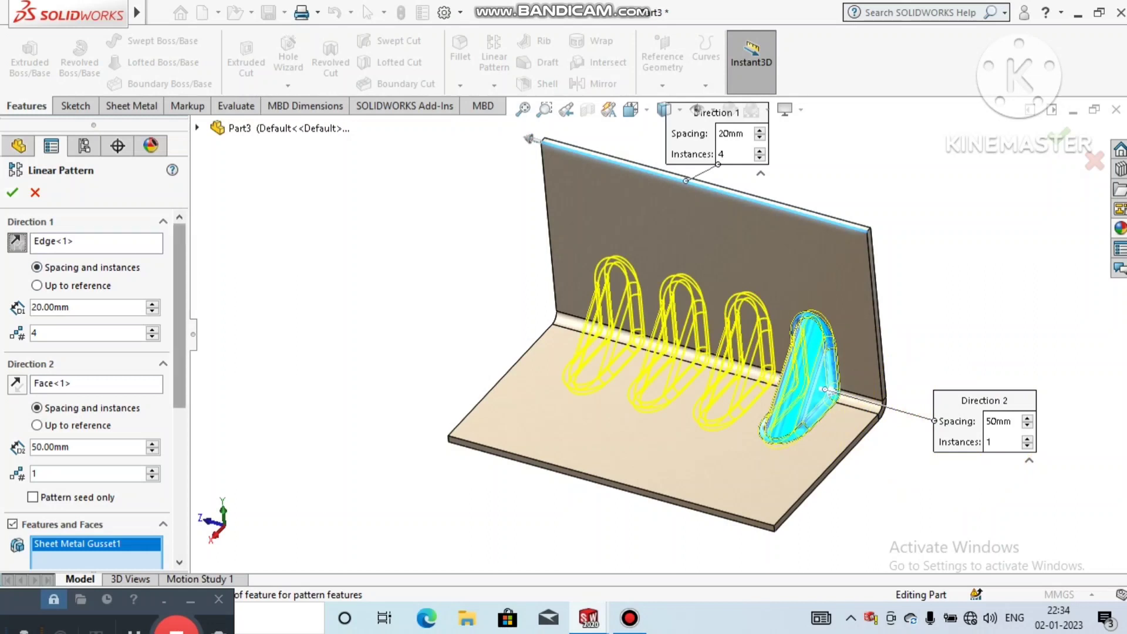
{"action": "scroll", "coordinate": [94, 387], "scroll_direction": "down", "scroll_amount": 3}
{"action": "scroll", "coordinate": [94, 388], "scroll_direction": "up", "scroll_amount": 3}
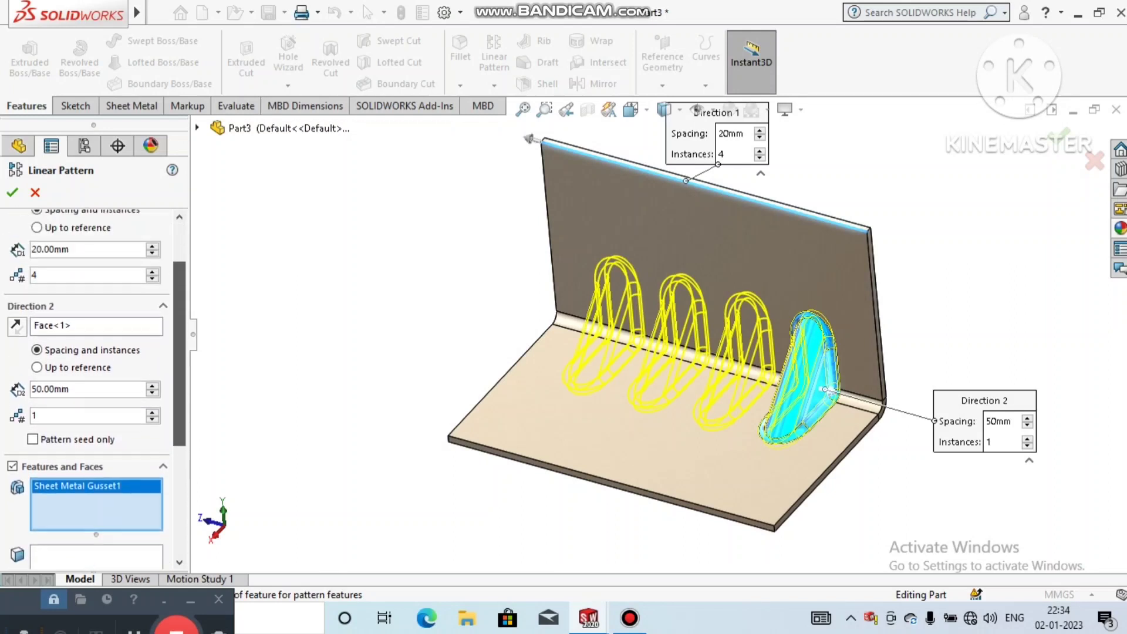
{"action": "scroll", "coordinate": [94, 387], "scroll_direction": "down", "scroll_amount": 4}
{"action": "scroll", "coordinate": [94, 388], "scroll_direction": "up", "scroll_amount": 4}
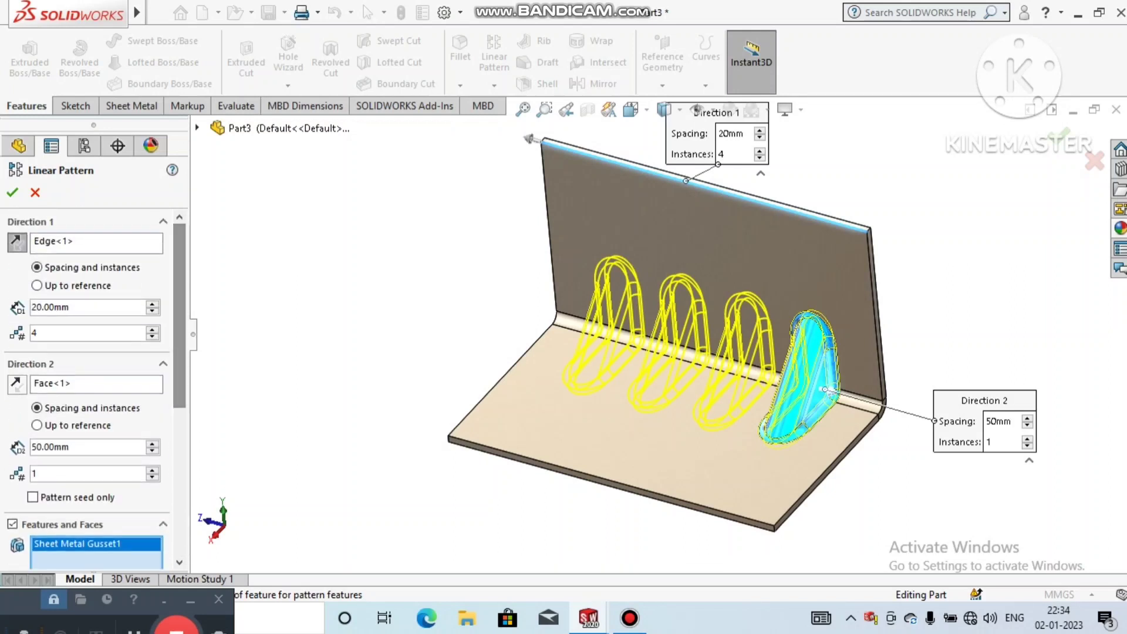
{"action": "left_click", "coordinate": [12, 192]}
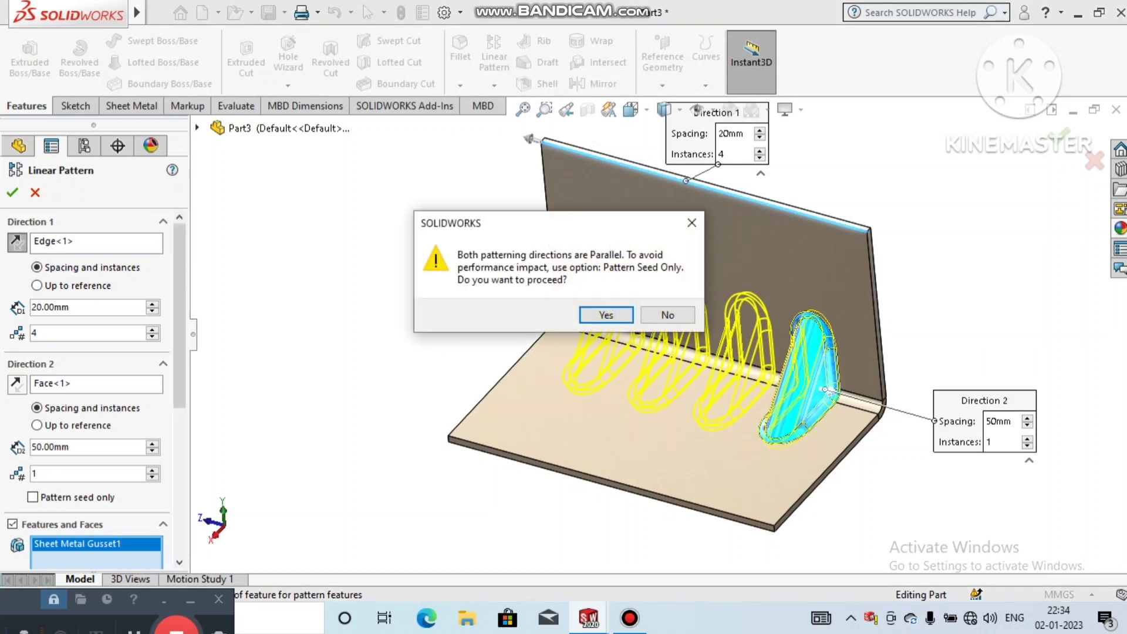
{"action": "key", "text": "Return"}
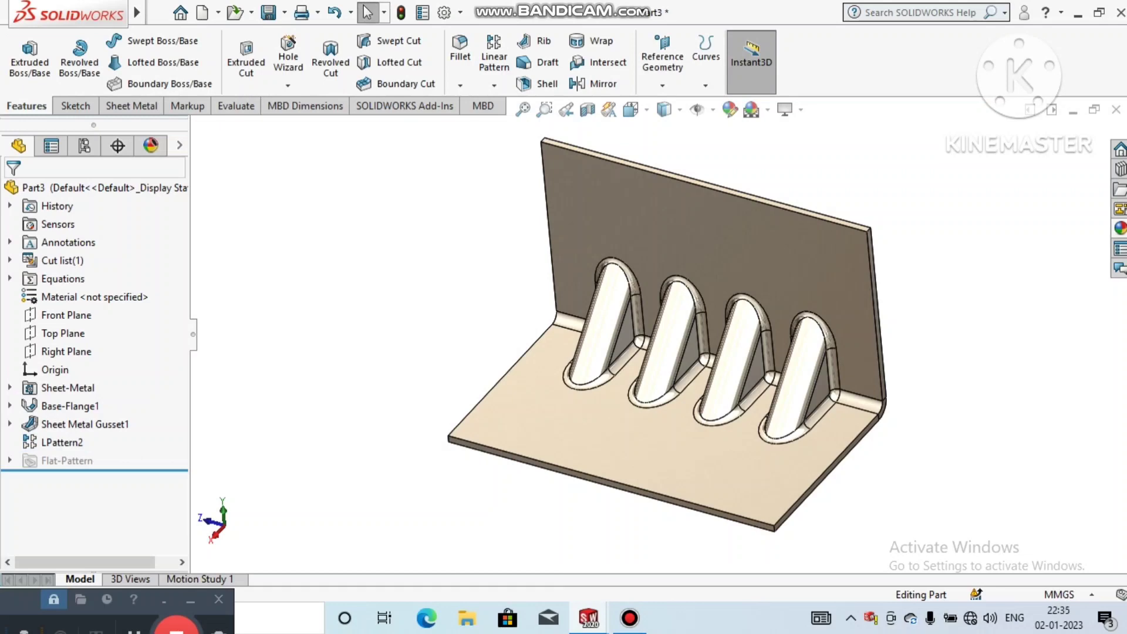
- Start a symmetric fillet with a 5 mm radius and select the short edge at one upper corner of the upright wall
{"action": "scroll", "coordinate": [650, 347], "scroll_direction": "up", "scroll_amount": 1}
{"action": "mouse_move", "coordinate": [649, 346]}
{"action": "middle_mouse_down"}
{"action": "mouse_move", "coordinate": [768, 217]}
{"action": "mouse_move", "coordinate": [722, 200]}
{"action": "mouse_move", "coordinate": [734, 305]}
{"action": "mouse_move", "coordinate": [652, 328]}
{"action": "mouse_move", "coordinate": [734, 317]}
{"action": "mouse_move", "coordinate": [663, 333]}
{"action": "middle_mouse_up"}
{"action": "scroll", "coordinate": [663, 333], "scroll_direction": "up", "scroll_amount": 2}
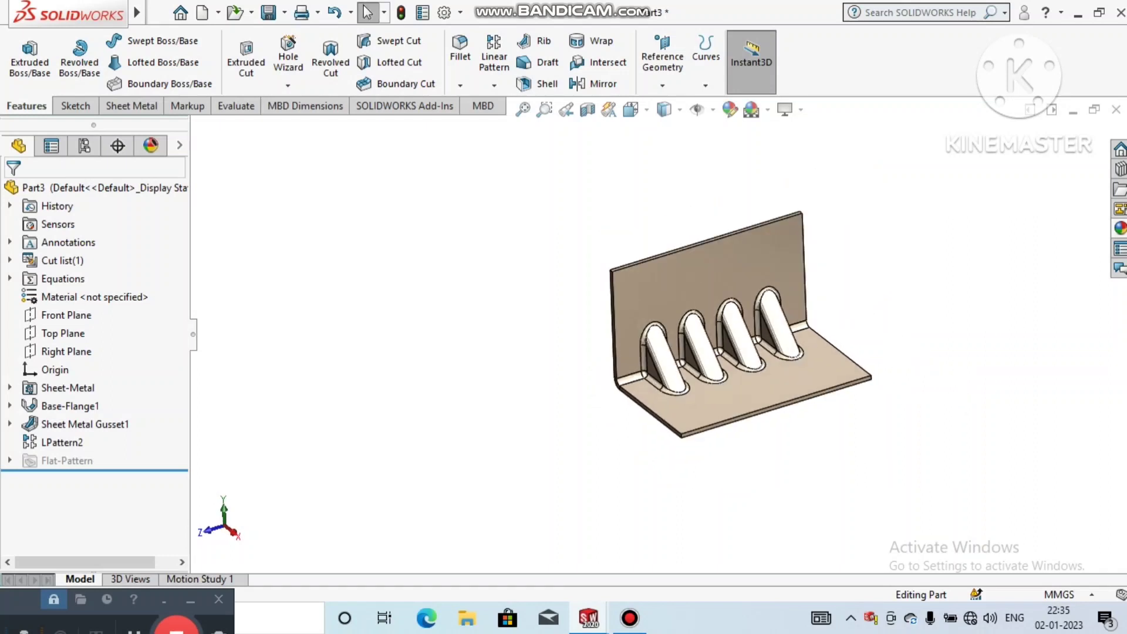
{"action": "left_click", "coordinate": [460, 85]}
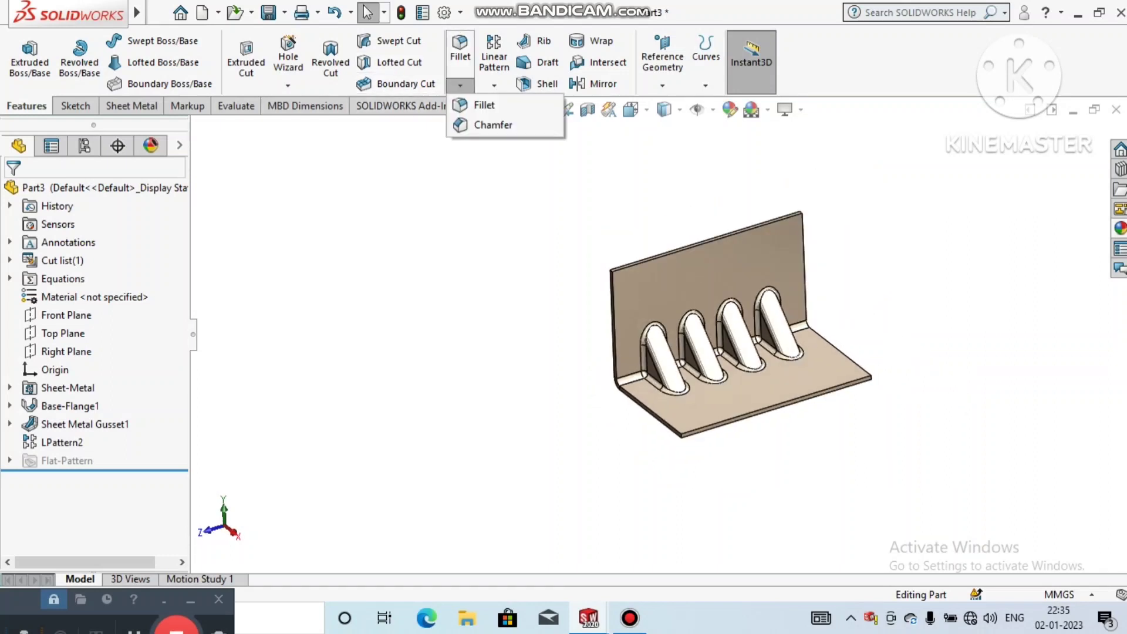
{"action": "left_click", "coordinate": [470, 104]}
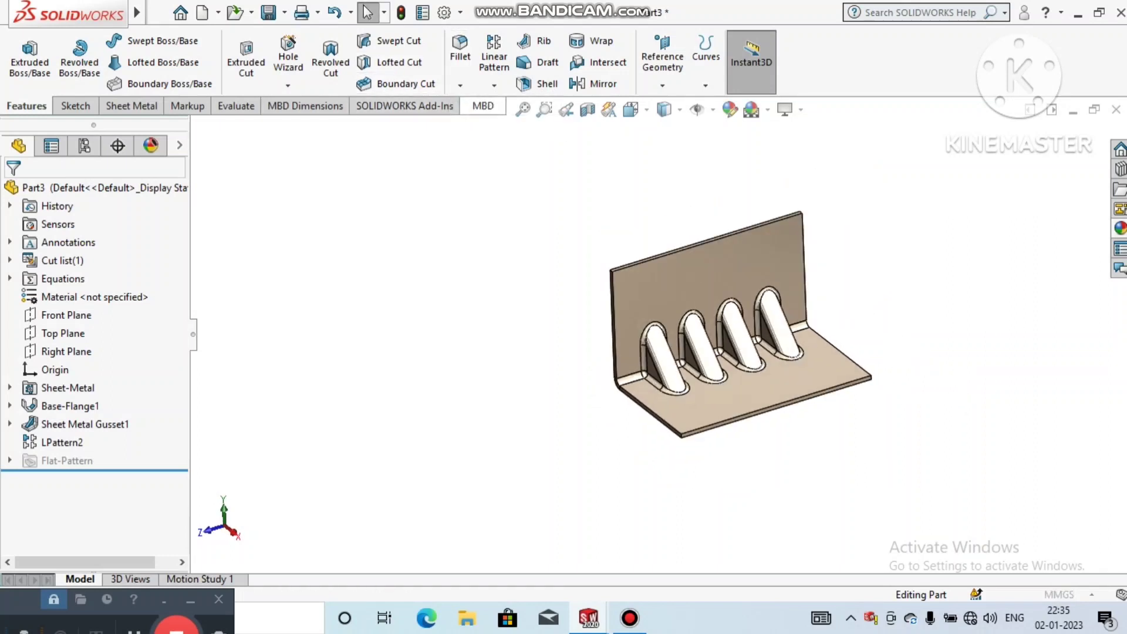
{"action": "scroll", "coordinate": [838, 272], "scroll_direction": "down", "scroll_amount": 1}
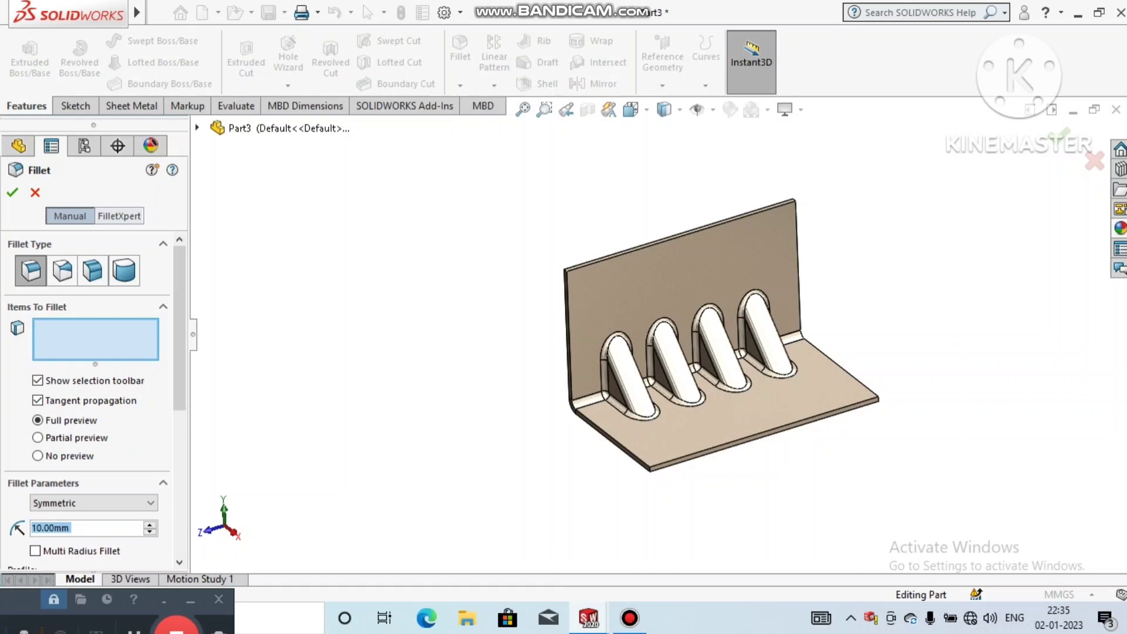
{"action": "type", "text": "5"}
{"action": "key", "text": "Return"}
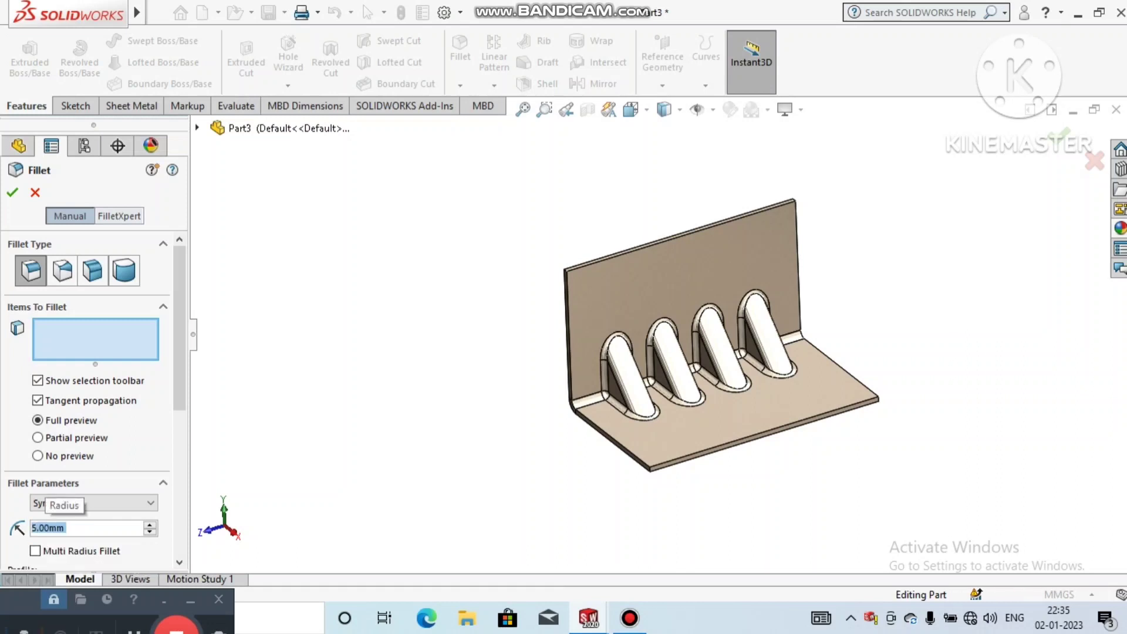
{"action": "scroll", "coordinate": [661, 333], "scroll_direction": "up", "scroll_amount": 2}
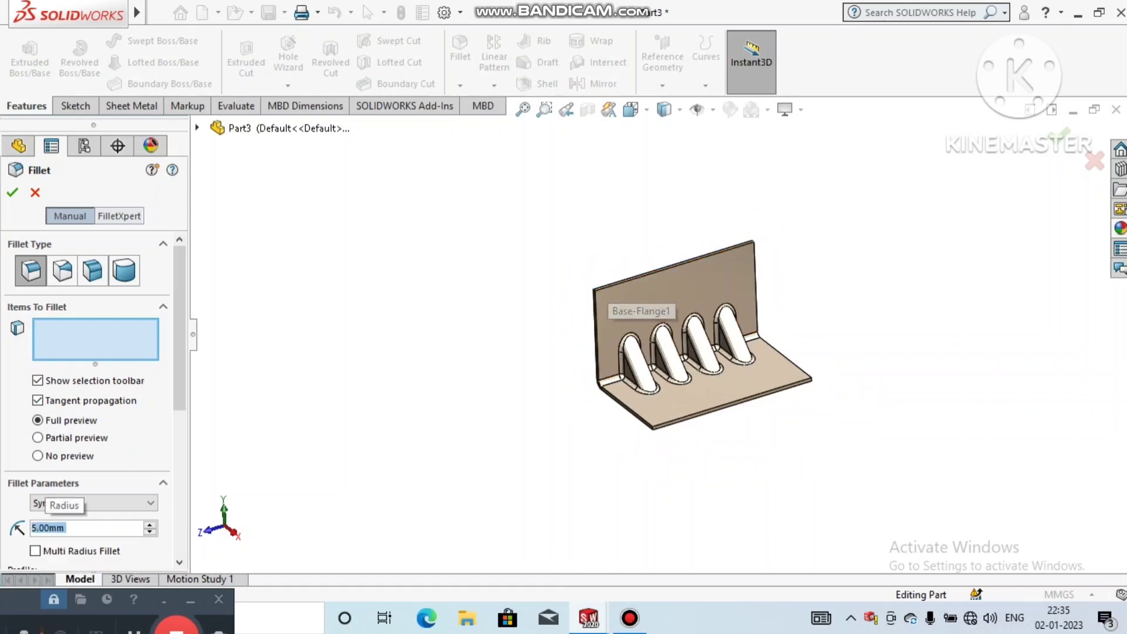
{"action": "left_click_drag", "start_coordinate": [514, 215], "coordinate": [869, 405]}
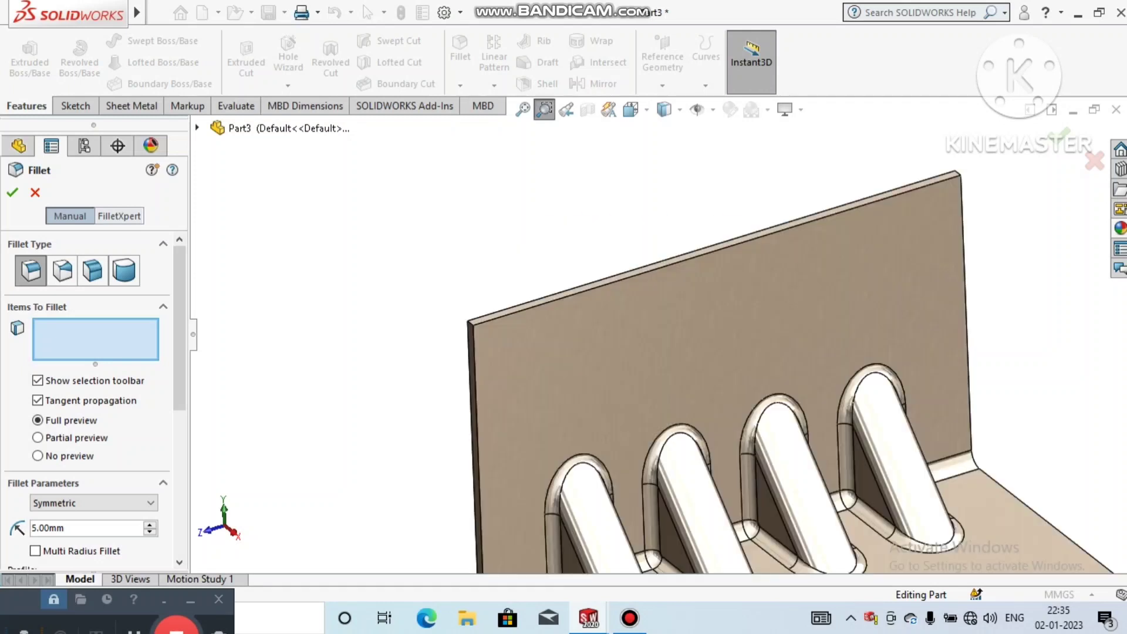
{"action": "right_click", "coordinate": [327, 254]}
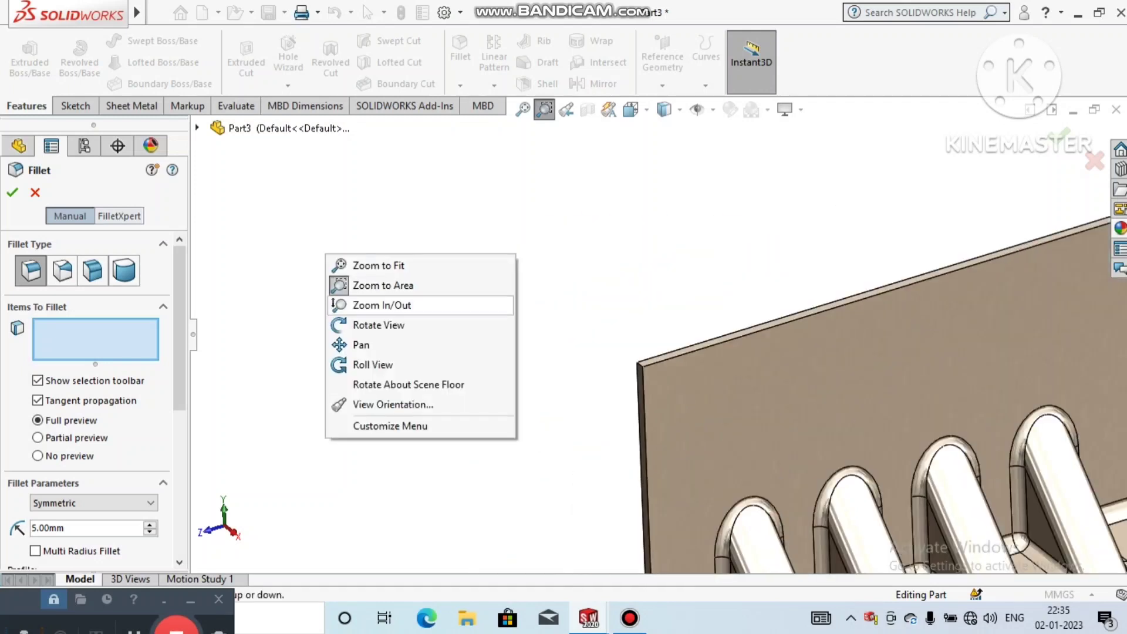
{"action": "left_click", "coordinate": [383, 285]}
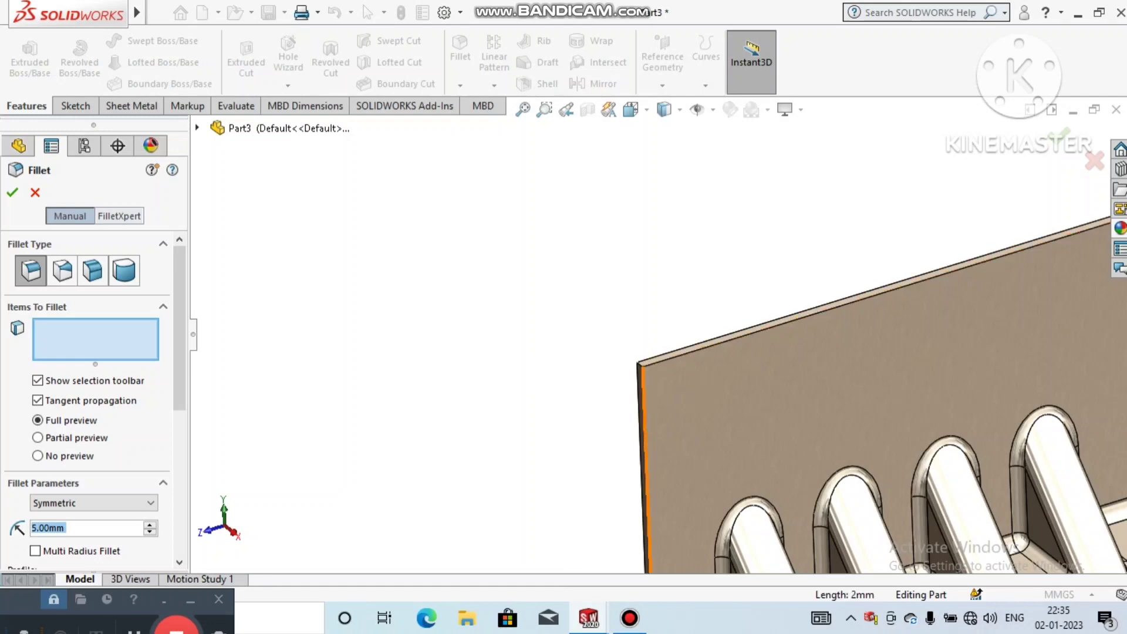
{"action": "left_click", "coordinate": [640, 365]}
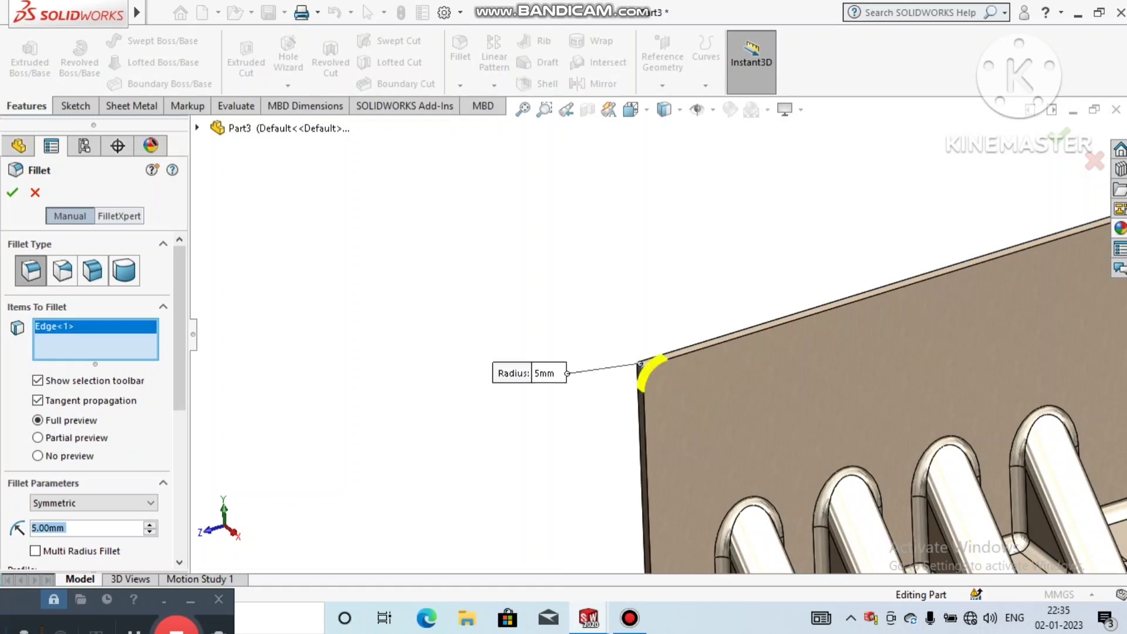
- Add the base flange's two outer corner edges to the selection and create the 5 mm fillet
{"action": "scroll", "coordinate": [469, 309], "scroll_direction": "down", "scroll_amount": 2}
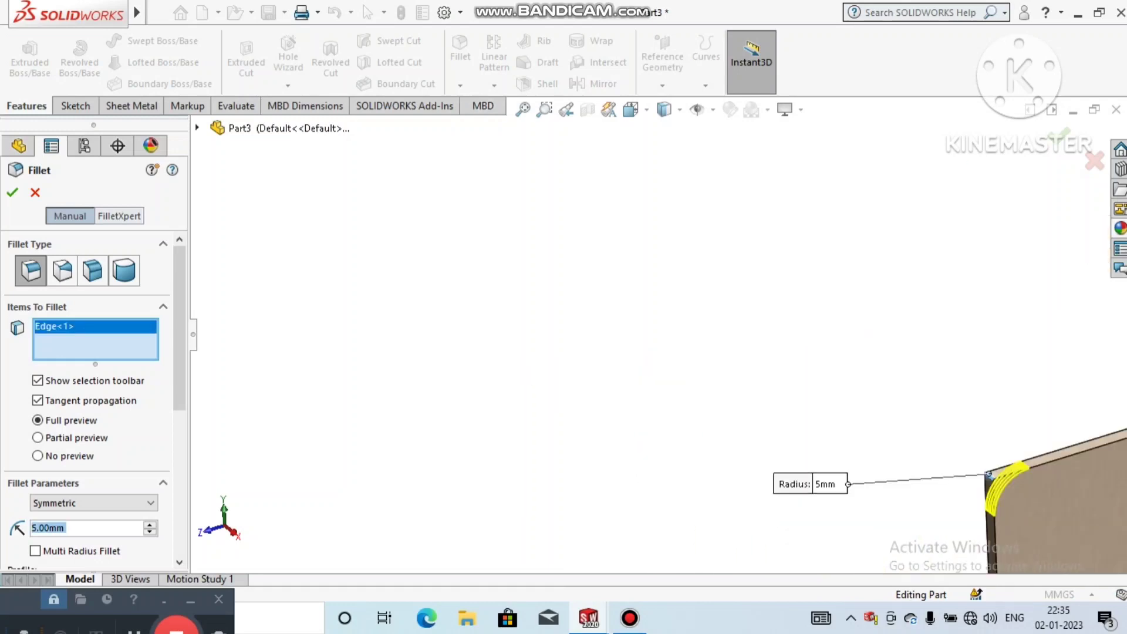
{"action": "key", "text": "f"}
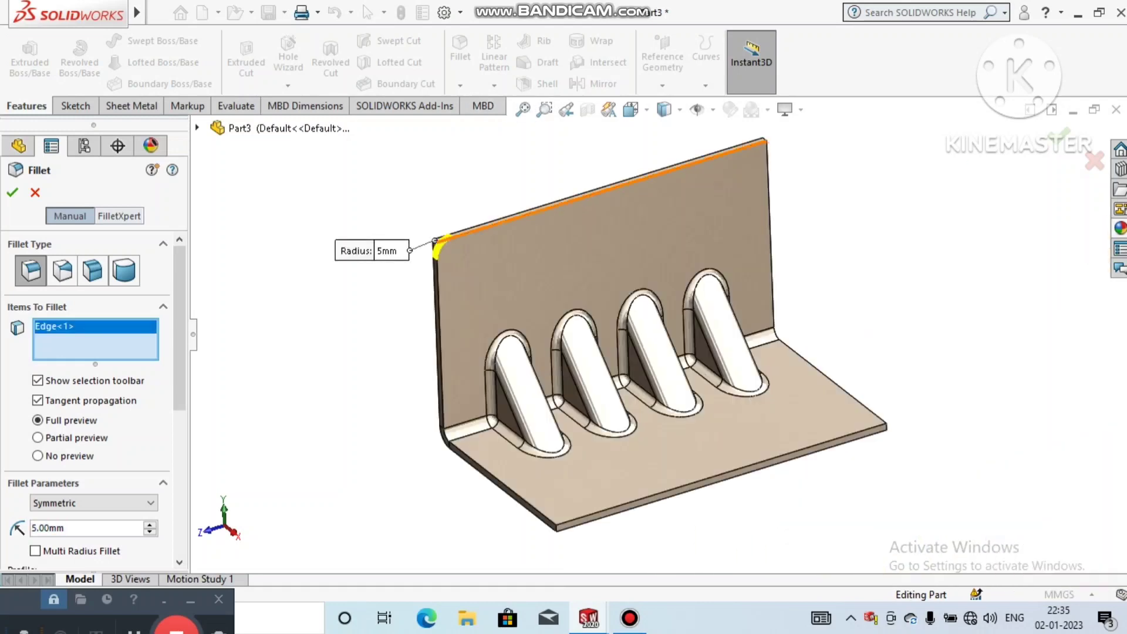
{"action": "left_click", "coordinate": [765, 141]}
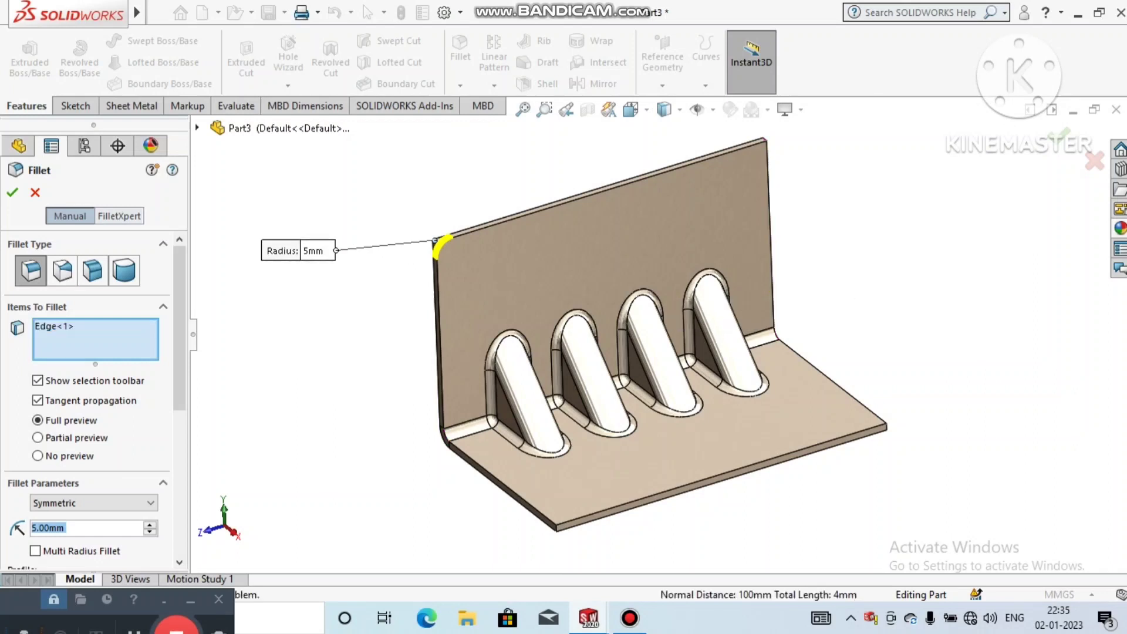
{"action": "left_click", "coordinate": [557, 526]}
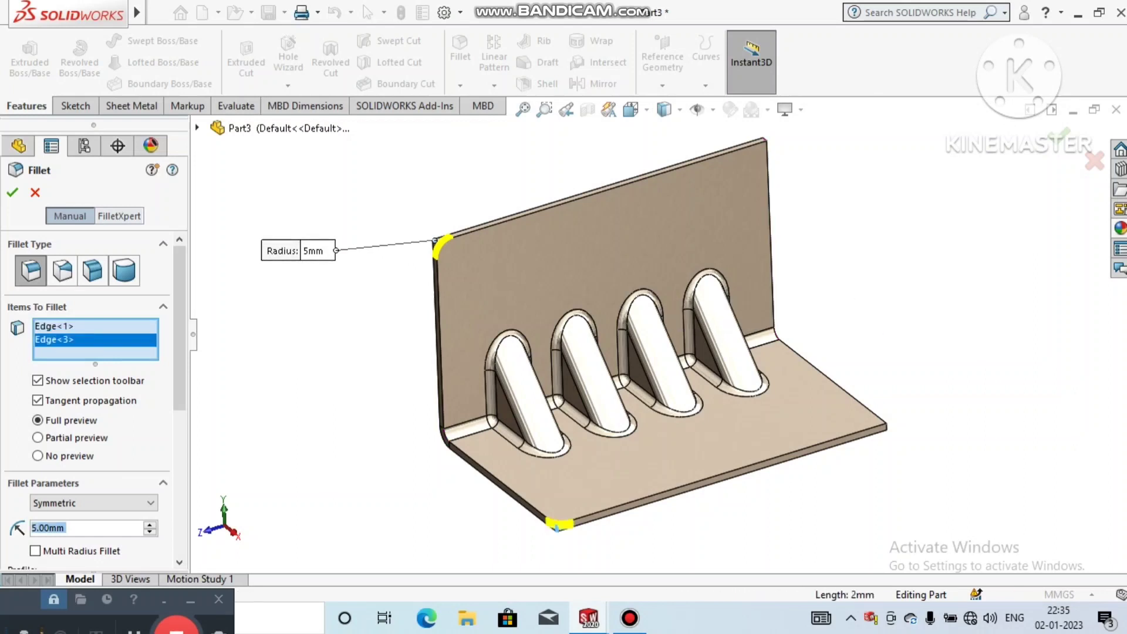
{"action": "left_click", "coordinate": [885, 426]}
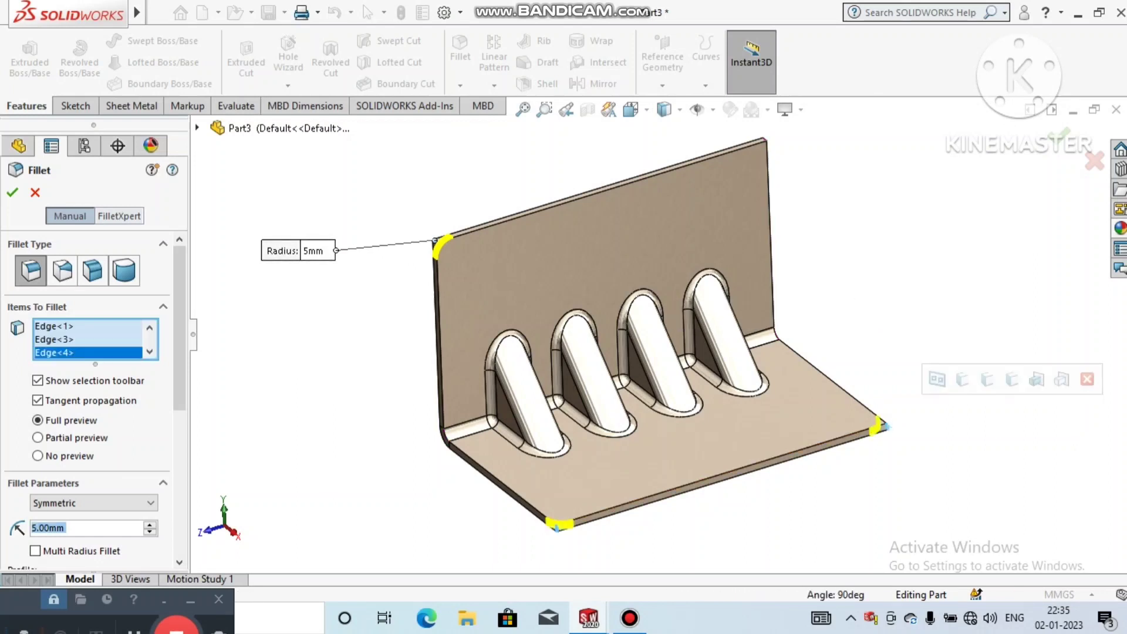
{"action": "key", "text": "Return"}
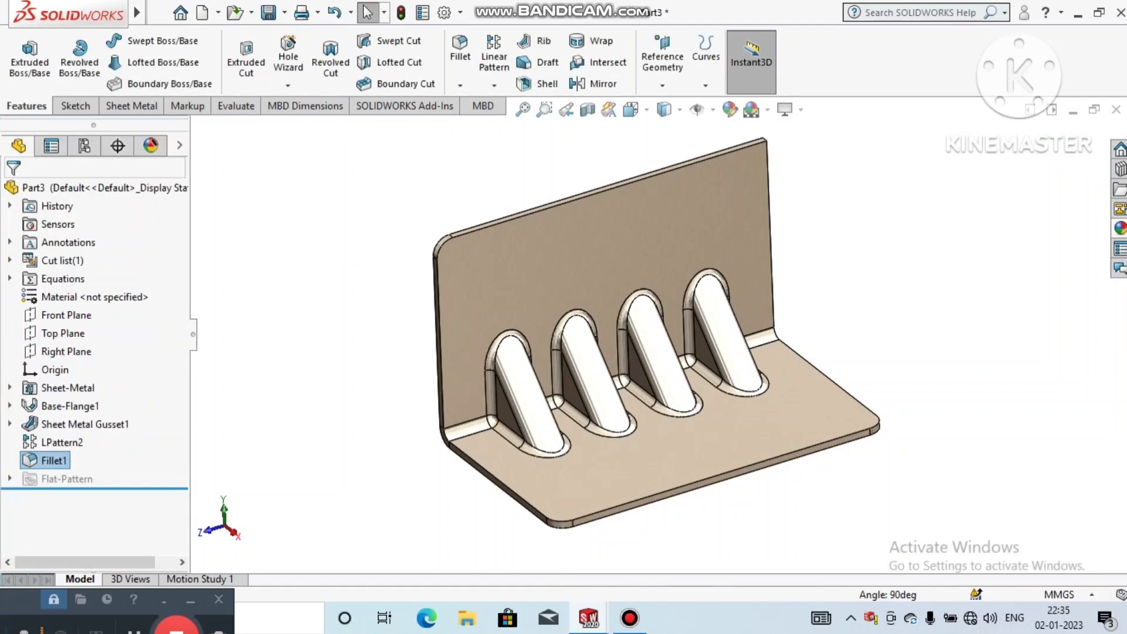
- Start a sketch on the upright wall's inner face and view it straight on
{"action": "right_click", "coordinate": [545, 261]}
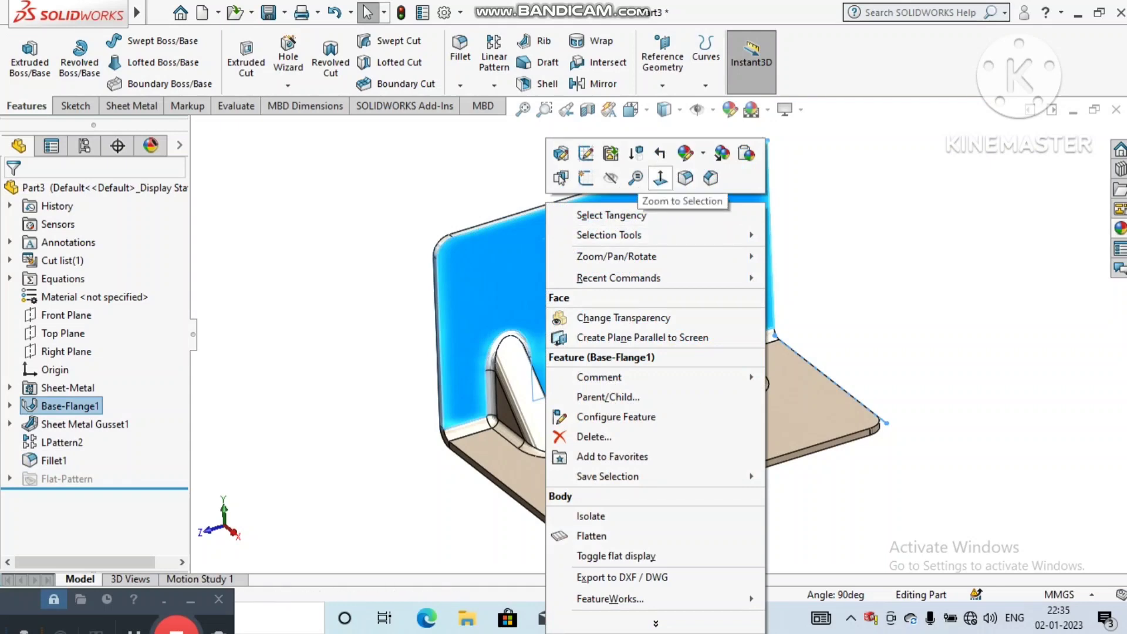
{"action": "left_click", "coordinate": [586, 178]}
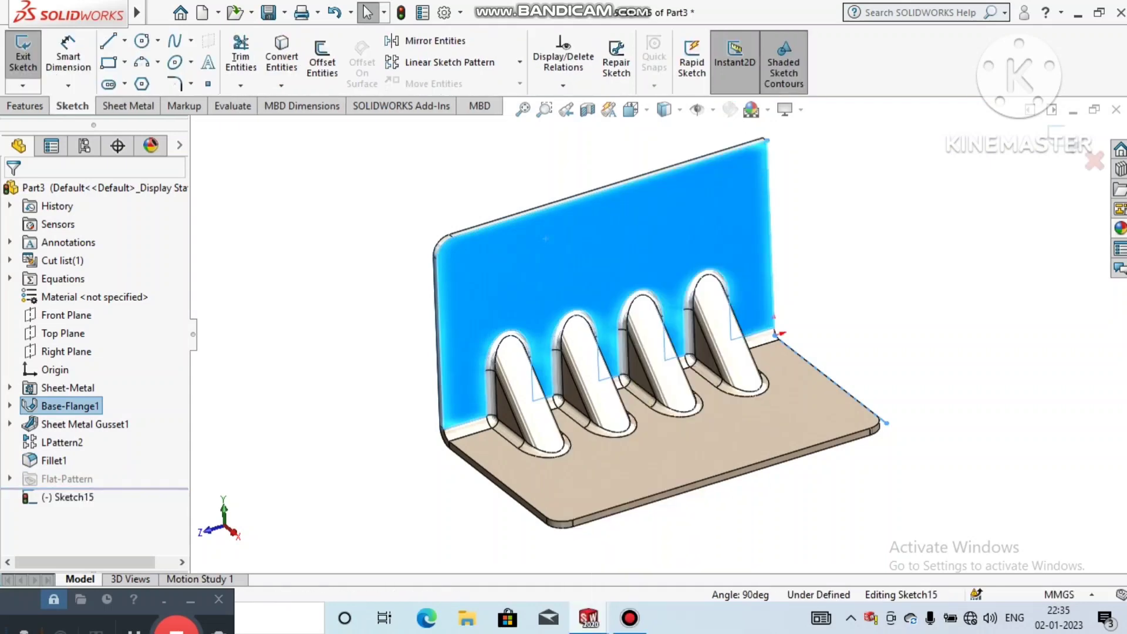
{"action": "left_click", "coordinate": [631, 110]}
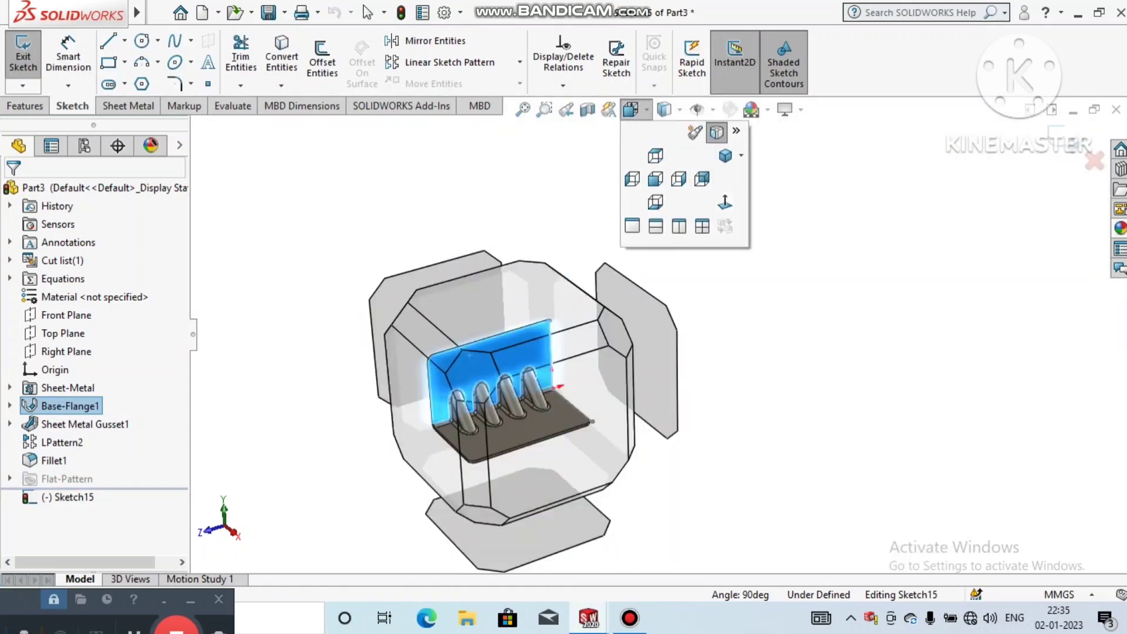
{"action": "left_click", "coordinate": [725, 202]}
{"action": "key", "text": "Escape"}
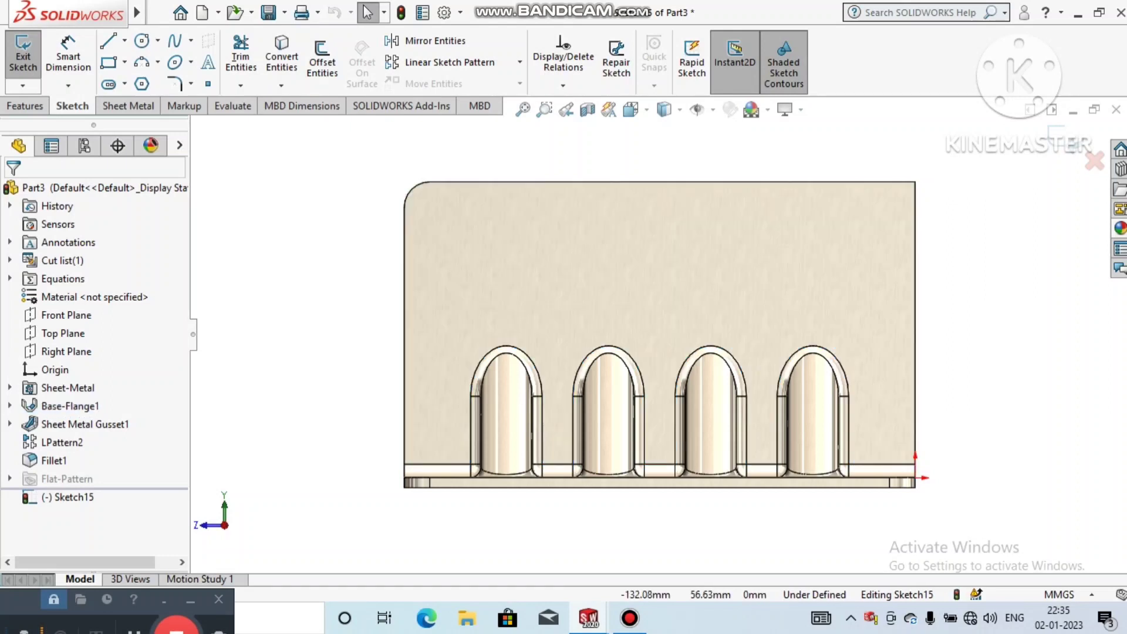
- Sketch two circles at equal height near the upright wall's upper corners, the one by the rounded corner about 4.9 mm in radius
{"action": "mouse_move", "coordinate": [136, 13]}
{"action": "left_click", "coordinate": [142, 41]}
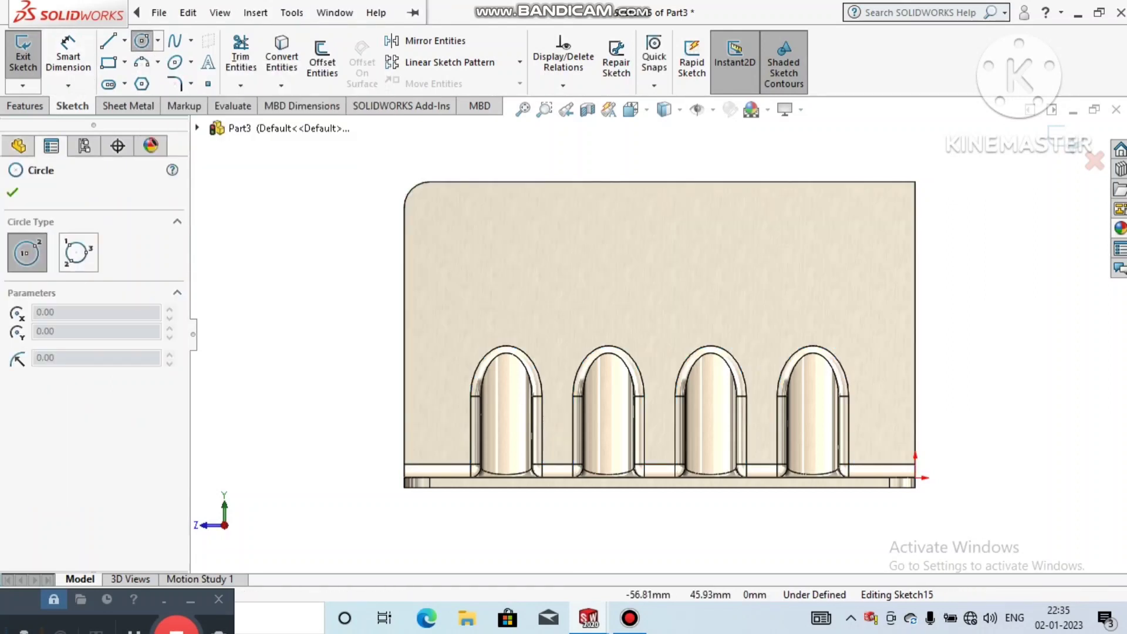
{"action": "left_click", "coordinate": [470, 233]}
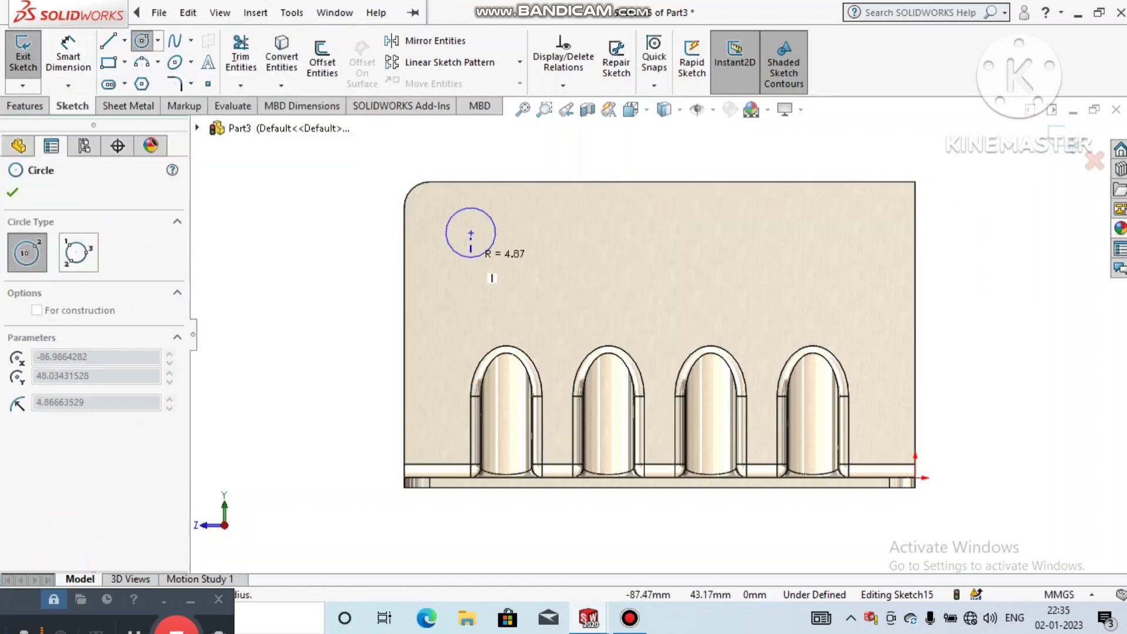
{"action": "left_click", "coordinate": [491, 252]}
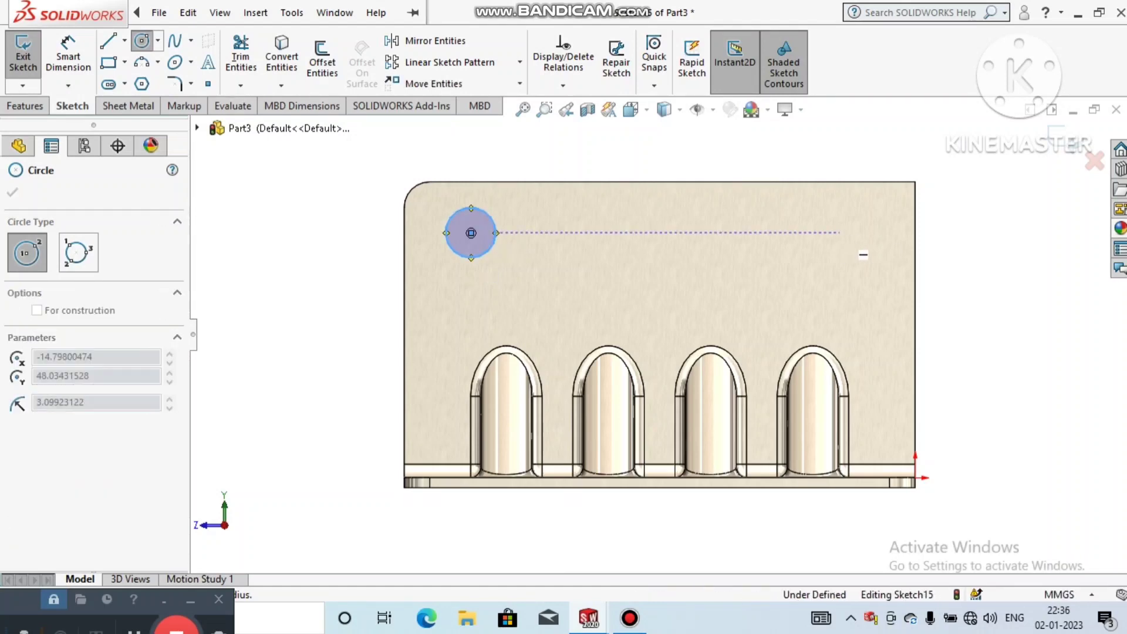
{"action": "left_click", "coordinate": [839, 233]}
{"action": "left_click", "coordinate": [859, 252]}
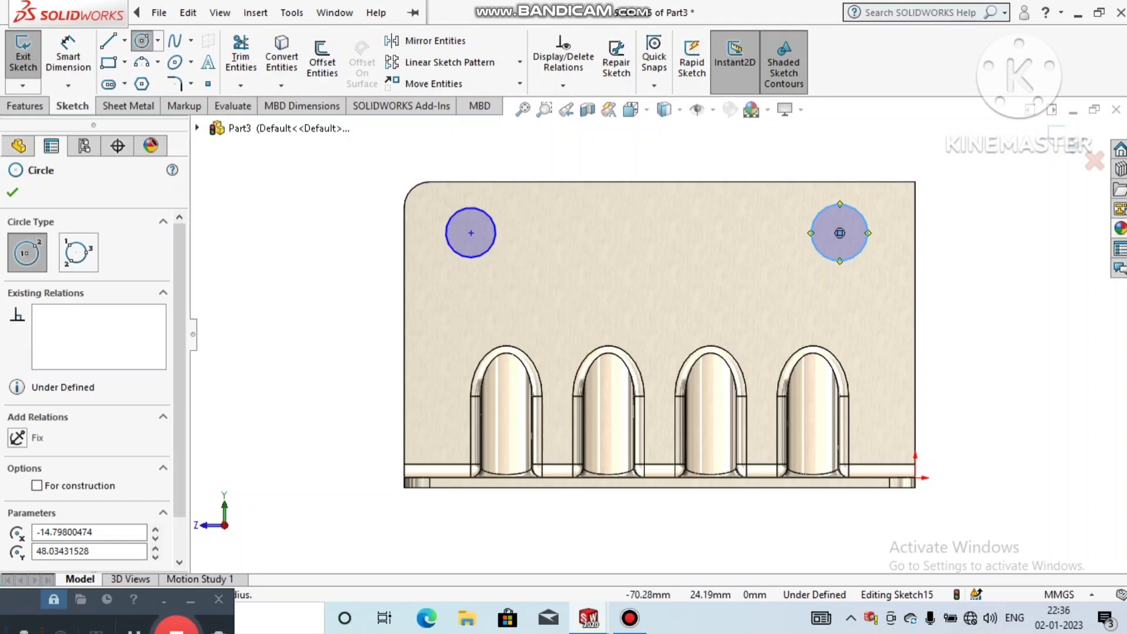
{"action": "key", "text": "Escape"}
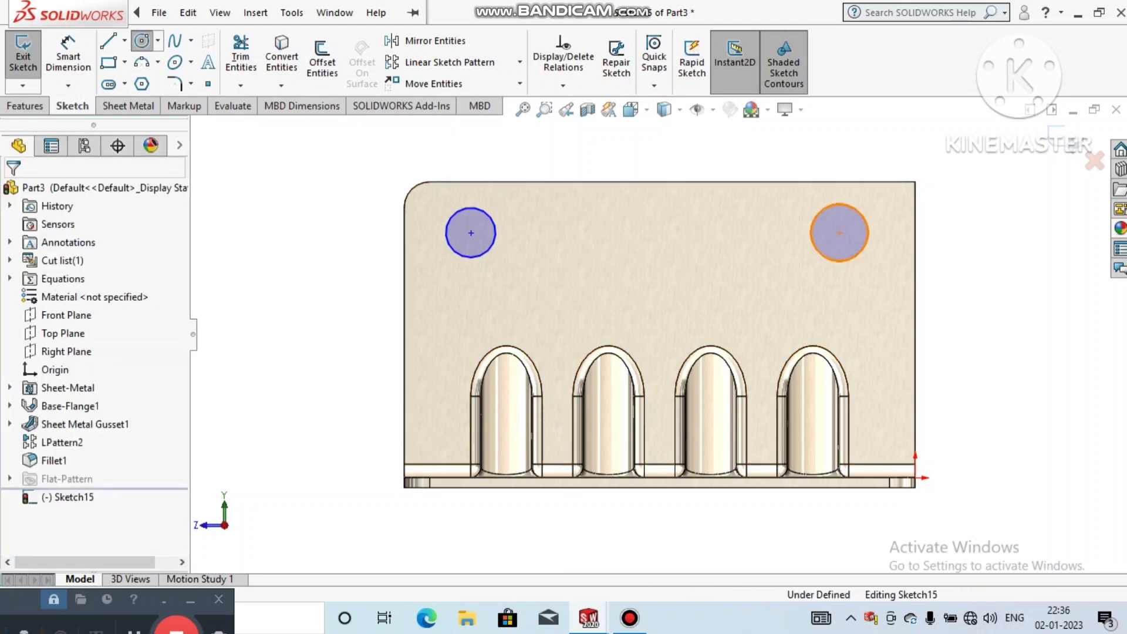
{"action": "key", "text": "ctrl+7"}
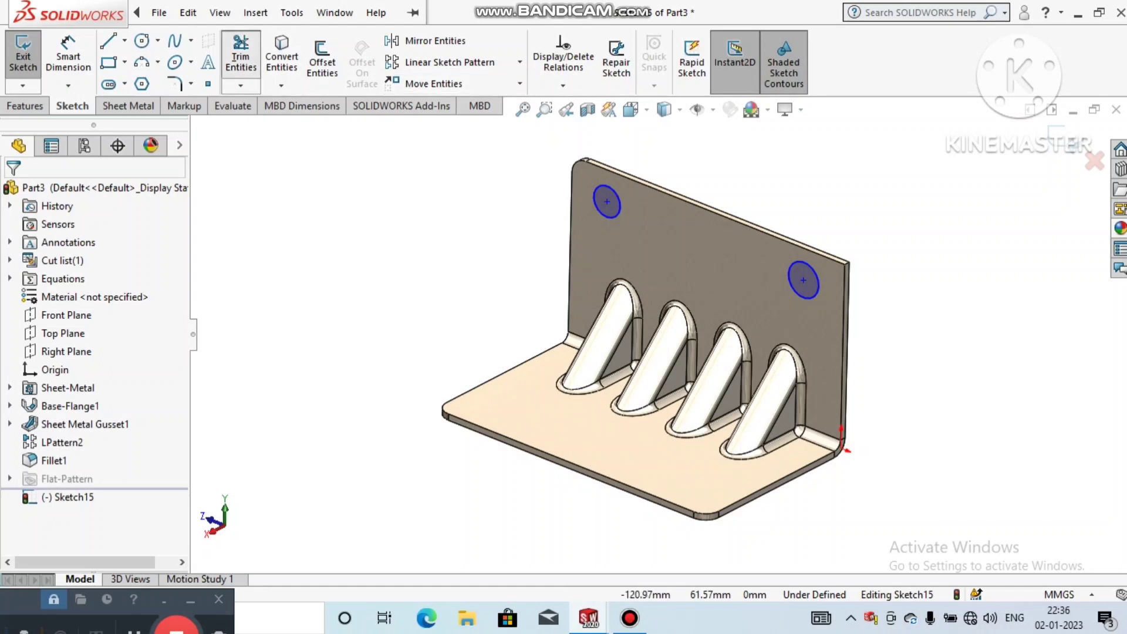
- Trim away both circles on the upright wall and leave the empty sketch
{"action": "left_click", "coordinate": [240, 56]}
{"action": "scroll", "coordinate": [606, 156], "scroll_direction": "down", "scroll_amount": 2}
{"action": "mouse_move", "coordinate": [591, 187]}
{"action": "left_mouse_down"}
{"action": "mouse_move", "coordinate": [838, 283]}
{"action": "mouse_move", "coordinate": [888, 323]}
{"action": "mouse_move", "coordinate": [861, 340]}
{"action": "left_mouse_up"}
{"action": "scroll", "coordinate": [838, 283], "scroll_direction": "up", "scroll_amount": 1}
{"action": "key", "text": "Escape"}
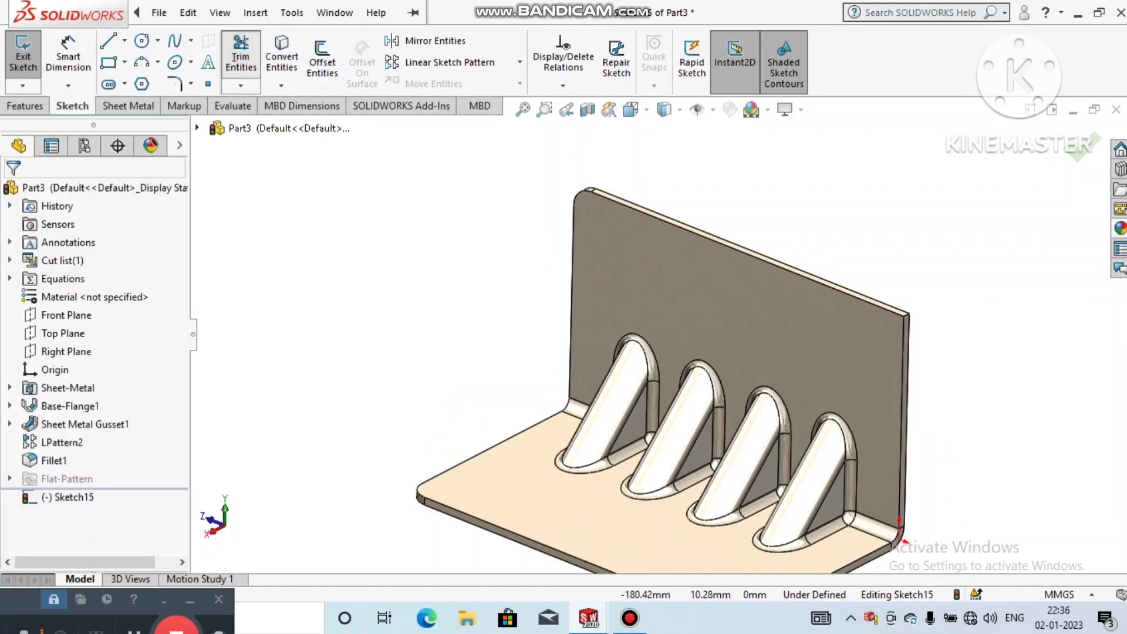
{"action": "left_click", "coordinate": [25, 105]}
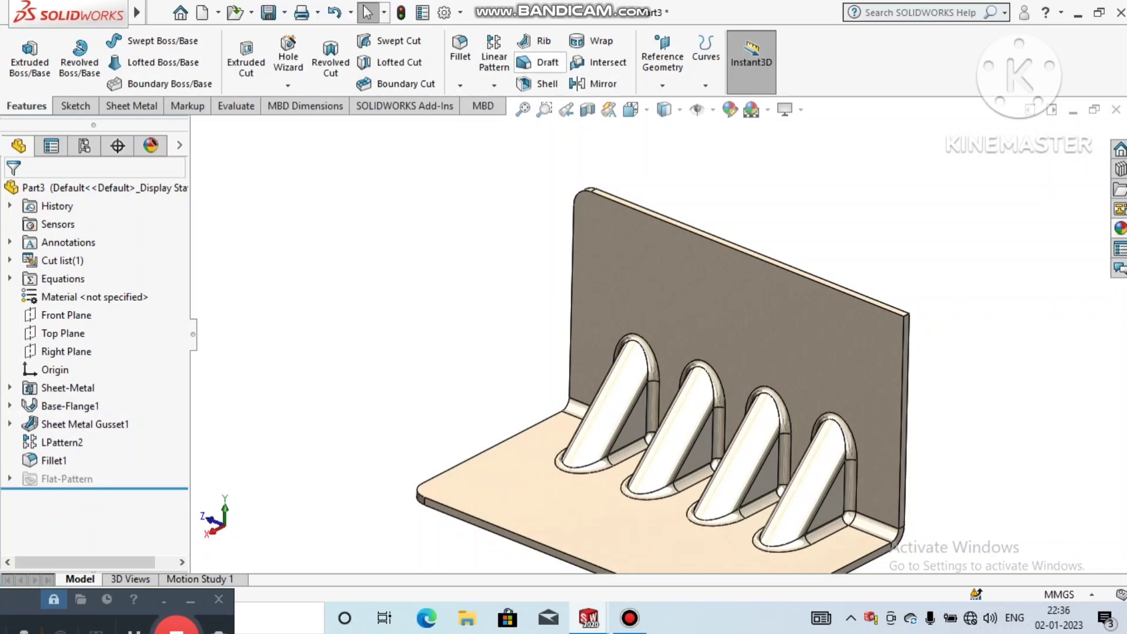
- Round the upright wall's remaining sharp upper corner with a symmetric 5 mm fillet
{"action": "left_click", "coordinate": [461, 50]}
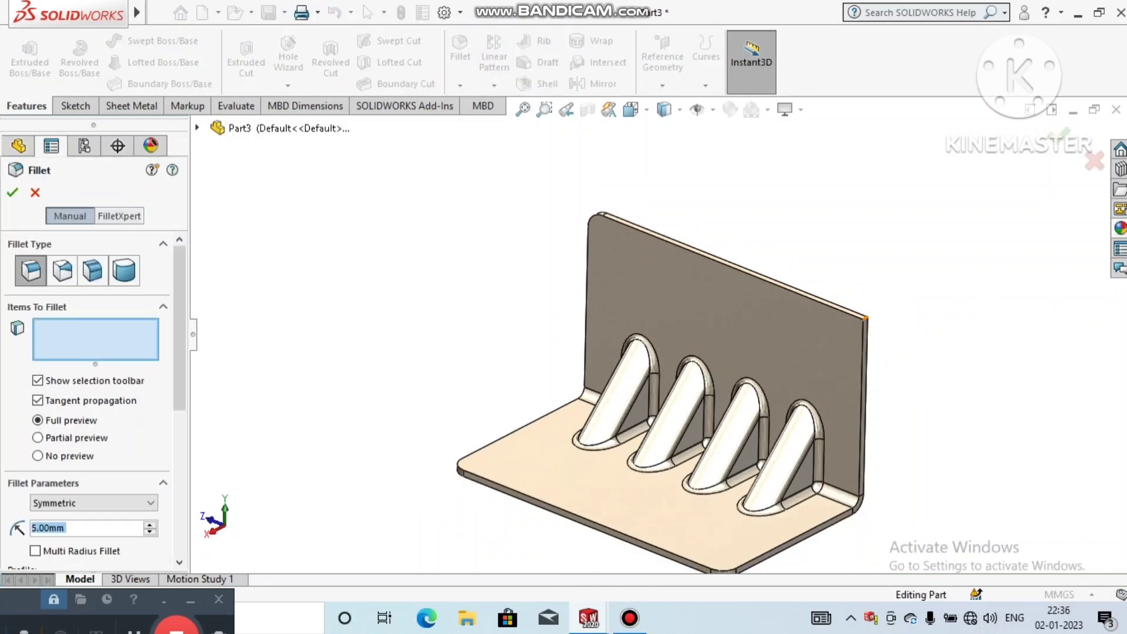
{"action": "left_click", "coordinate": [862, 320]}
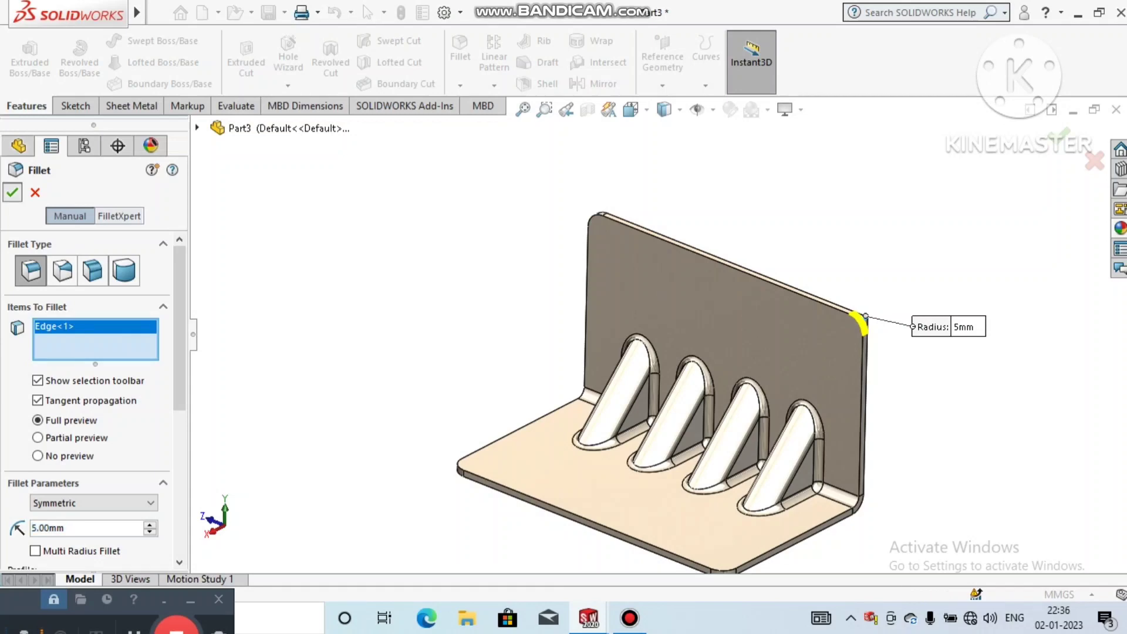
{"action": "left_click", "coordinate": [12, 193]}
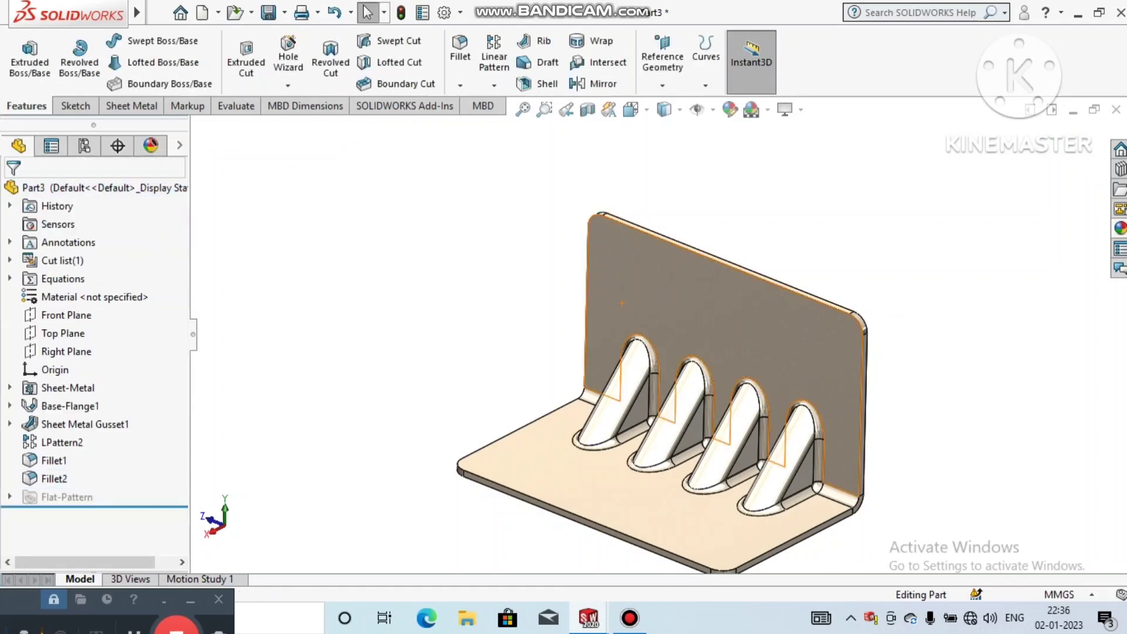
- Start a new sketch on the upright wall's inner face and view it straight on
{"action": "right_click", "coordinate": [694, 299]}
{"action": "left_click", "coordinate": [733, 178]}
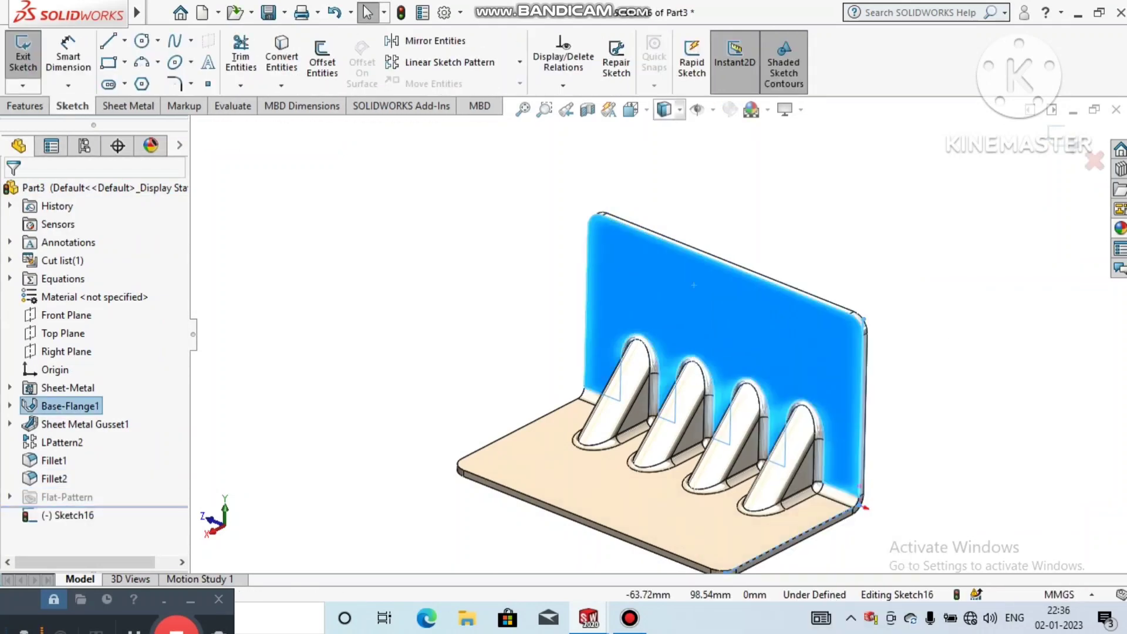
{"action": "left_click", "coordinate": [630, 109]}
{"action": "left_click", "coordinate": [724, 202]}
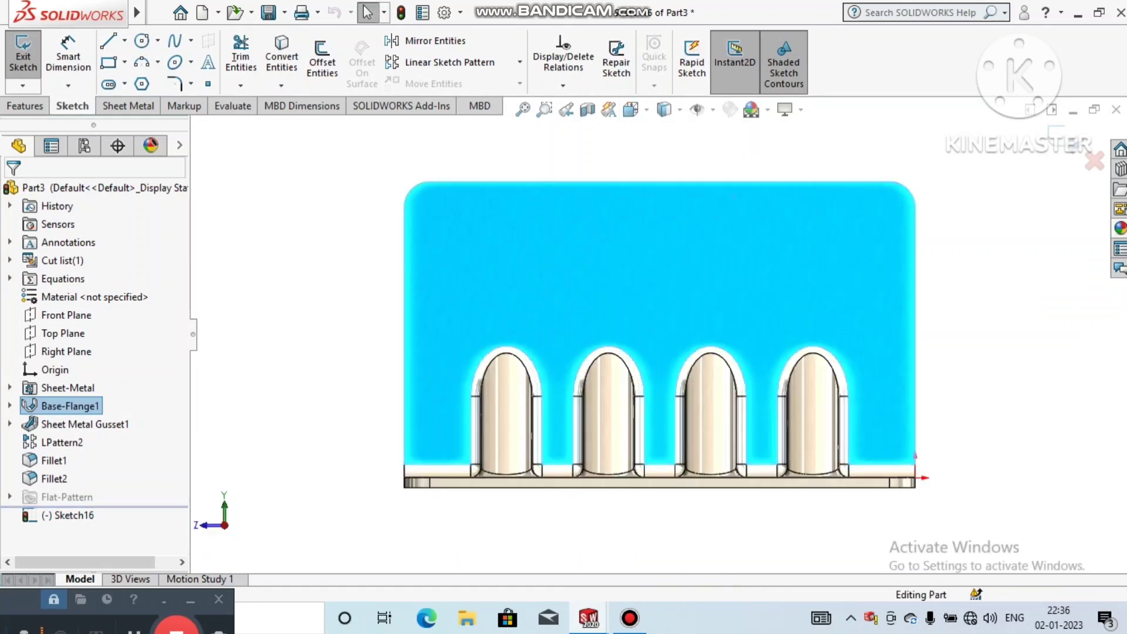
{"action": "left_click", "coordinate": [23, 53]}
{"action": "right_click", "coordinate": [530, 198]}
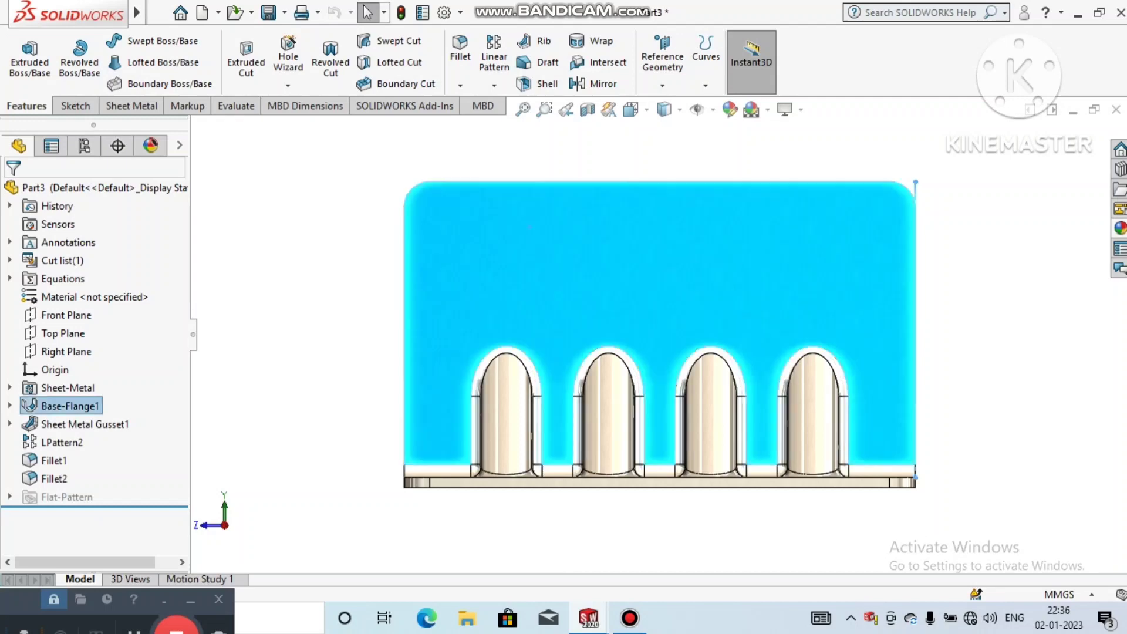
{"action": "left_click", "coordinate": [570, 177]}
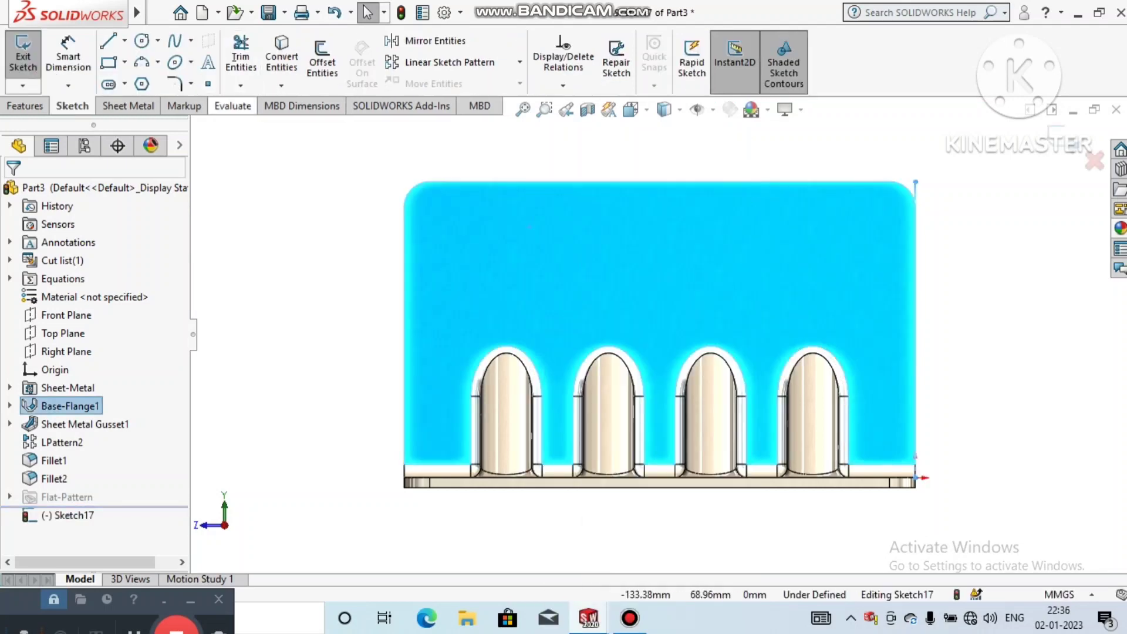
- Sketch two circles about 9 mm in diameter at equal height near the upright wall's two upper corners
{"action": "left_click", "coordinate": [141, 40]}
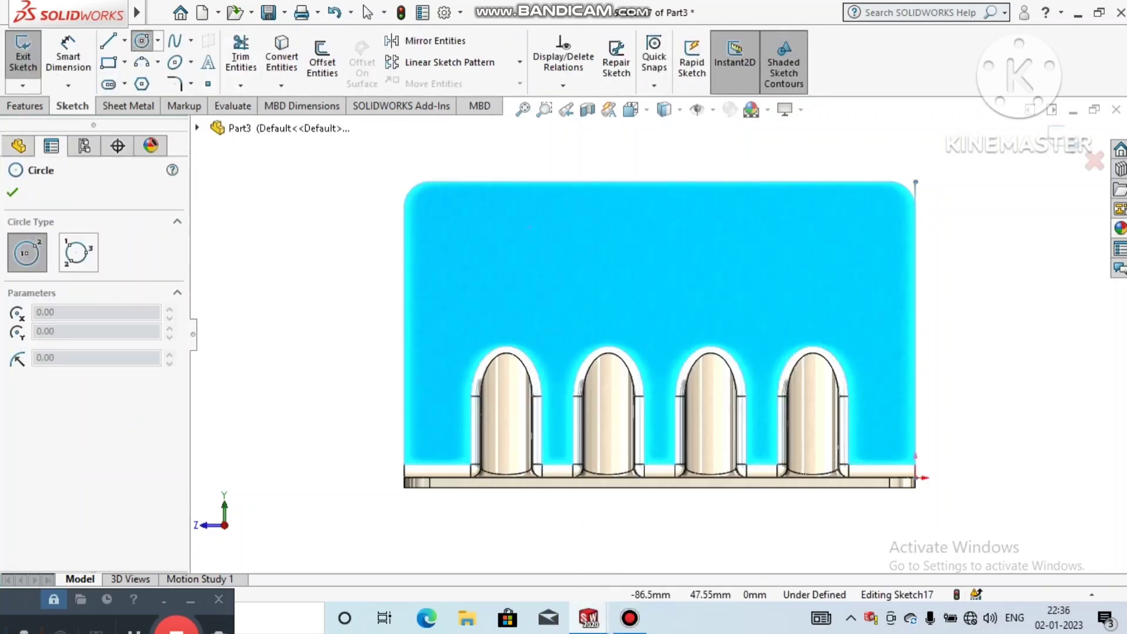
{"action": "left_click", "coordinate": [473, 235]}
{"action": "left_click", "coordinate": [492, 247]}
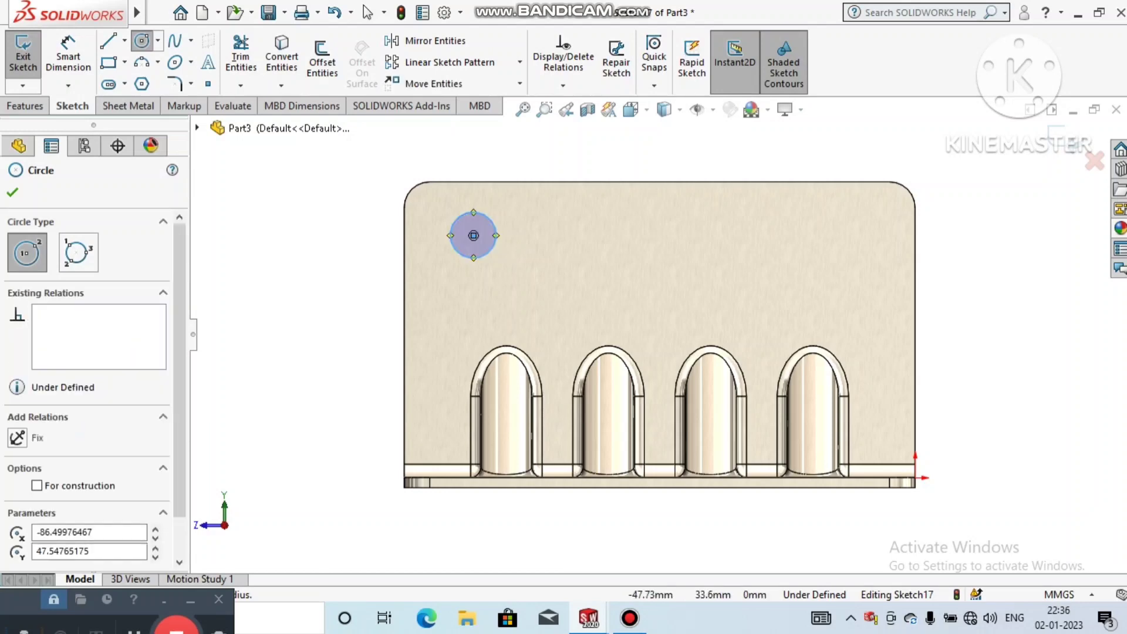
{"action": "key", "text": "Escape"}
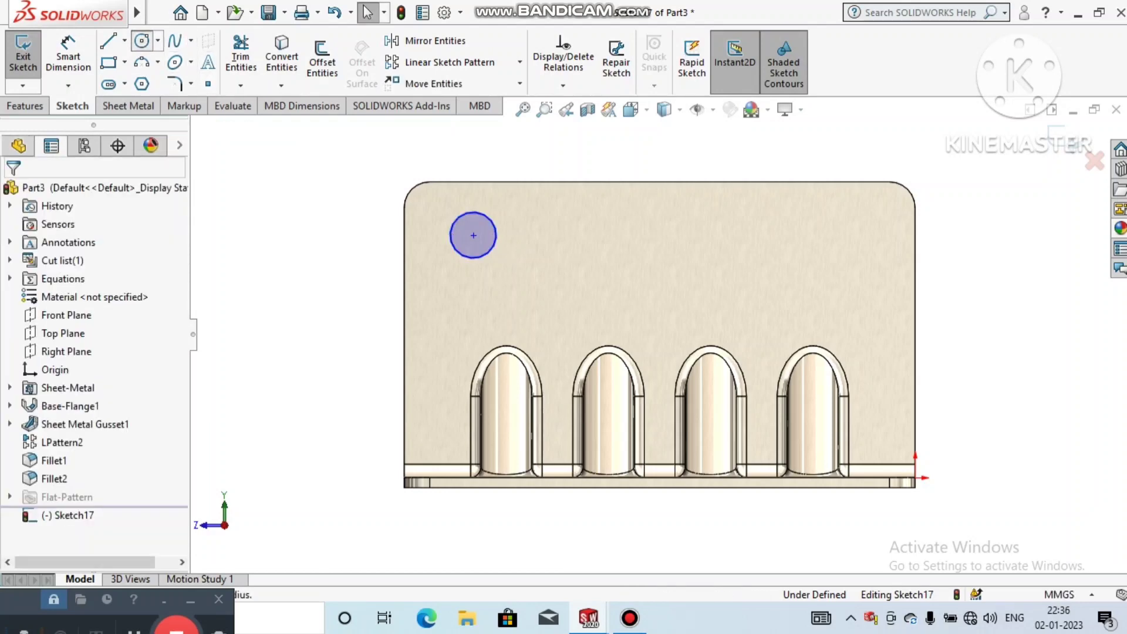
{"action": "left_click", "coordinate": [142, 41]}
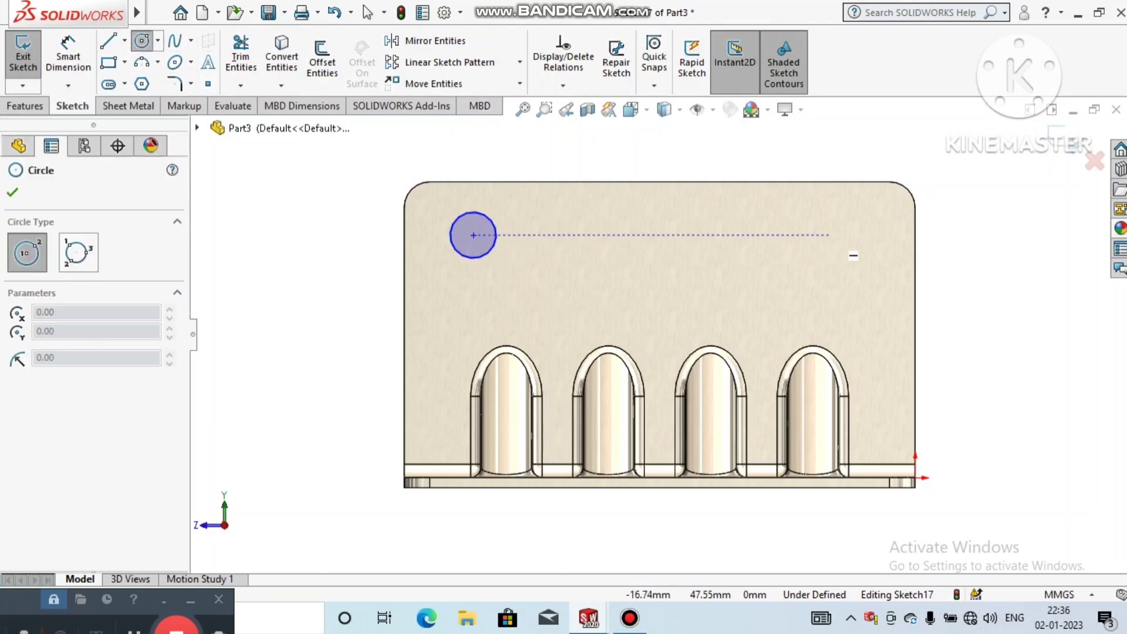
{"action": "left_click", "coordinate": [829, 235]}
{"action": "left_click", "coordinate": [845, 252]}
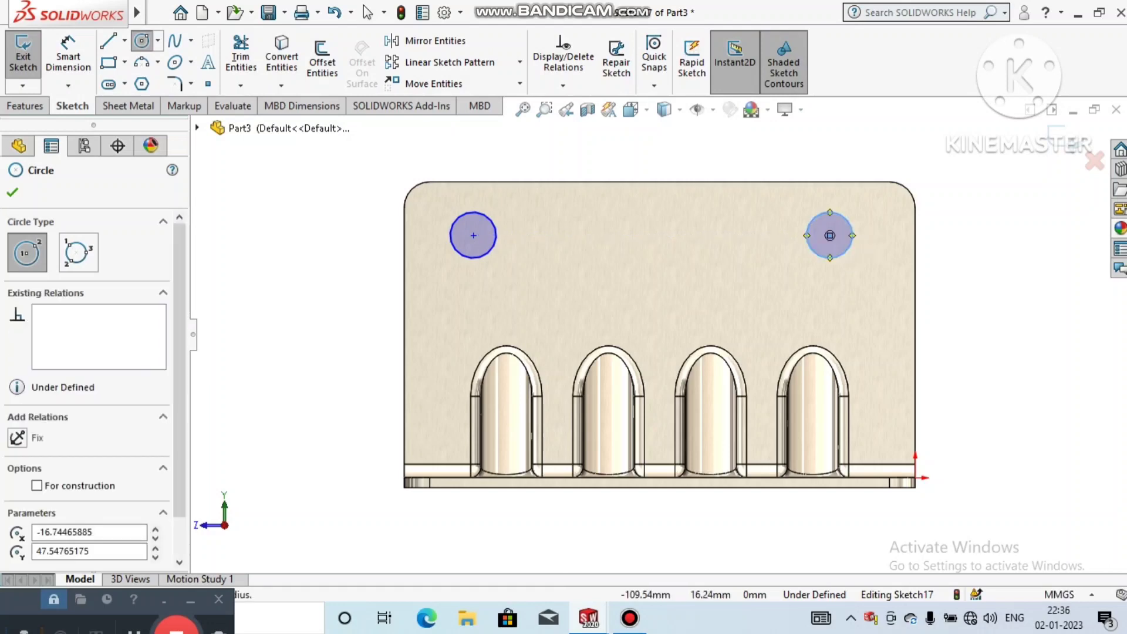
{"action": "key", "text": "Escape"}
- Dimension the circle near the wall's upper-left corner to a diameter of 6.5 mm
{"action": "left_click", "coordinate": [68, 55]}
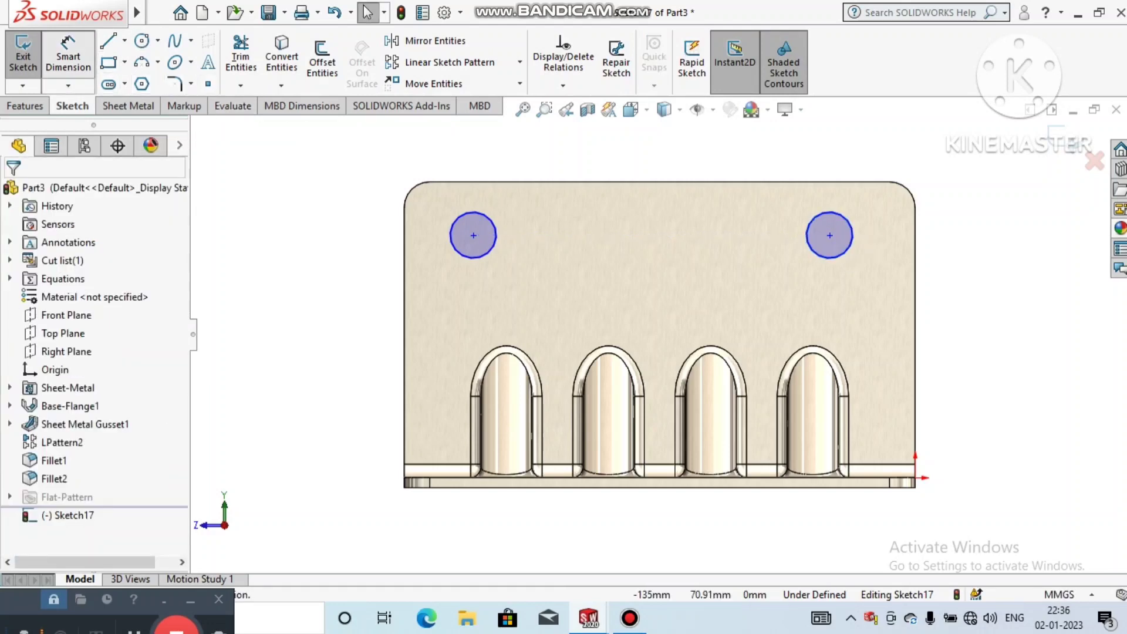
{"action": "left_click", "coordinate": [457, 249]}
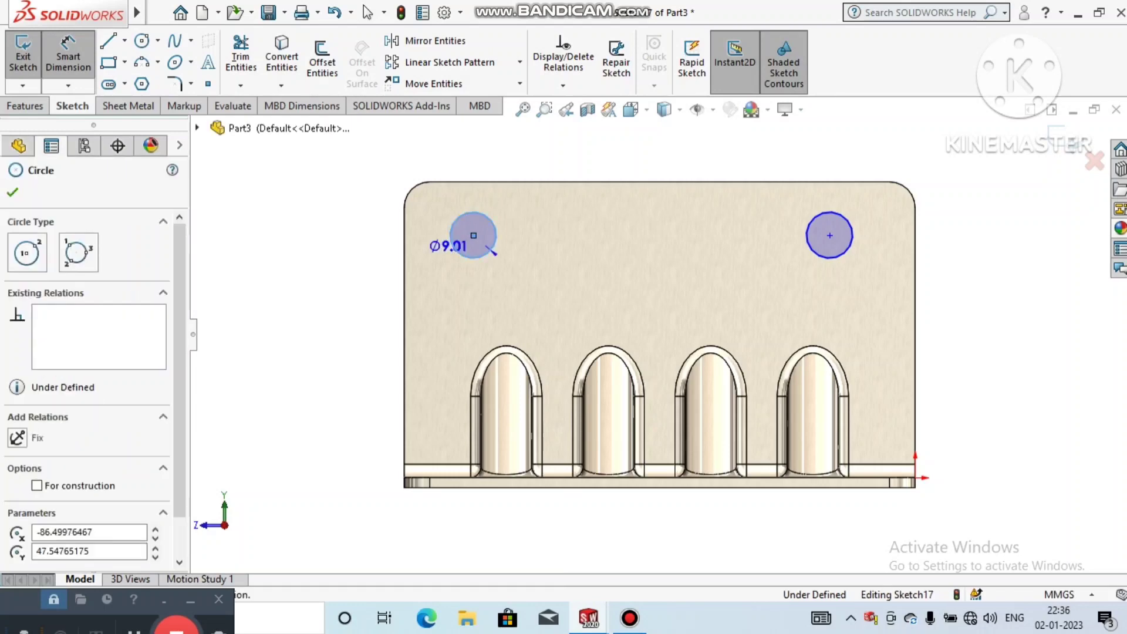
{"action": "left_click", "coordinate": [346, 321]}
{"action": "type", "text": "6"}
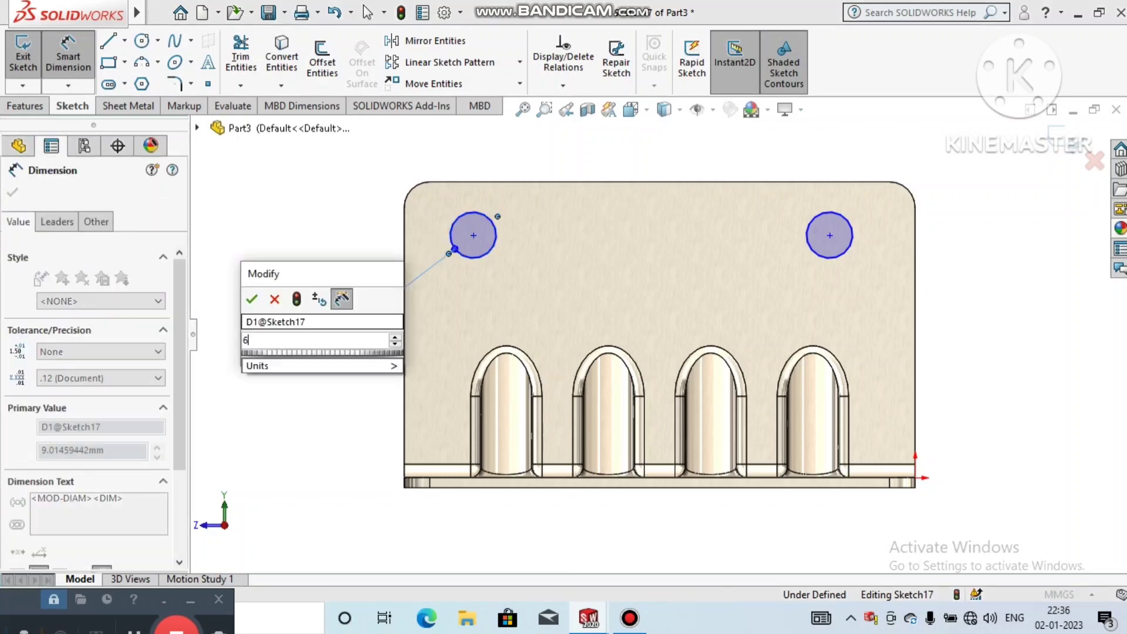
{"action": "type", "text": ".5"}
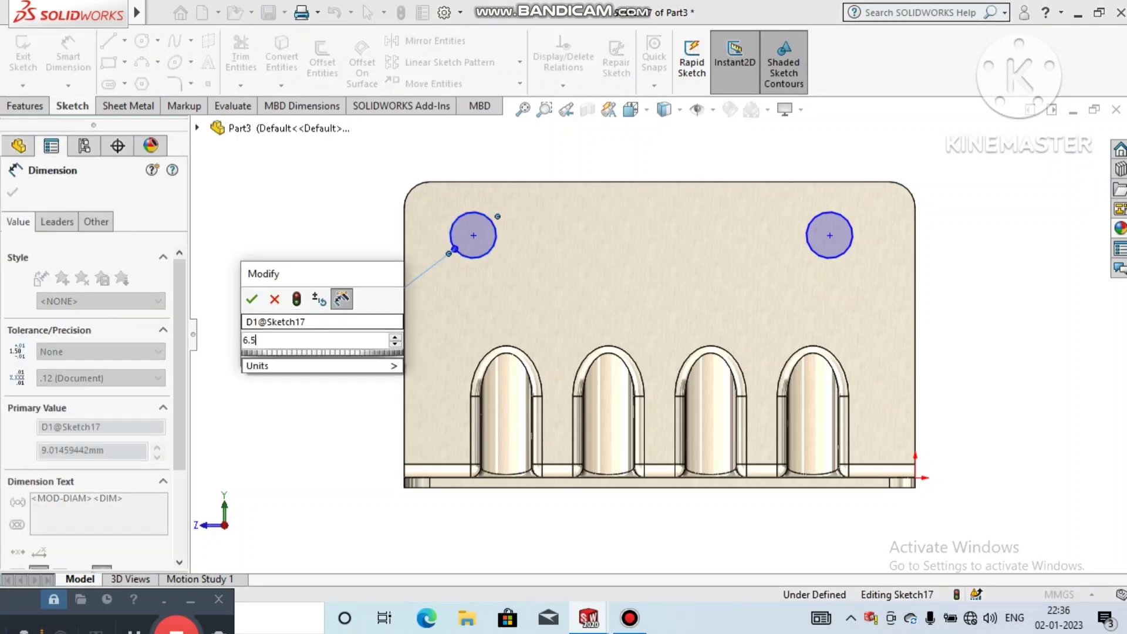
{"action": "key", "text": "Return"}
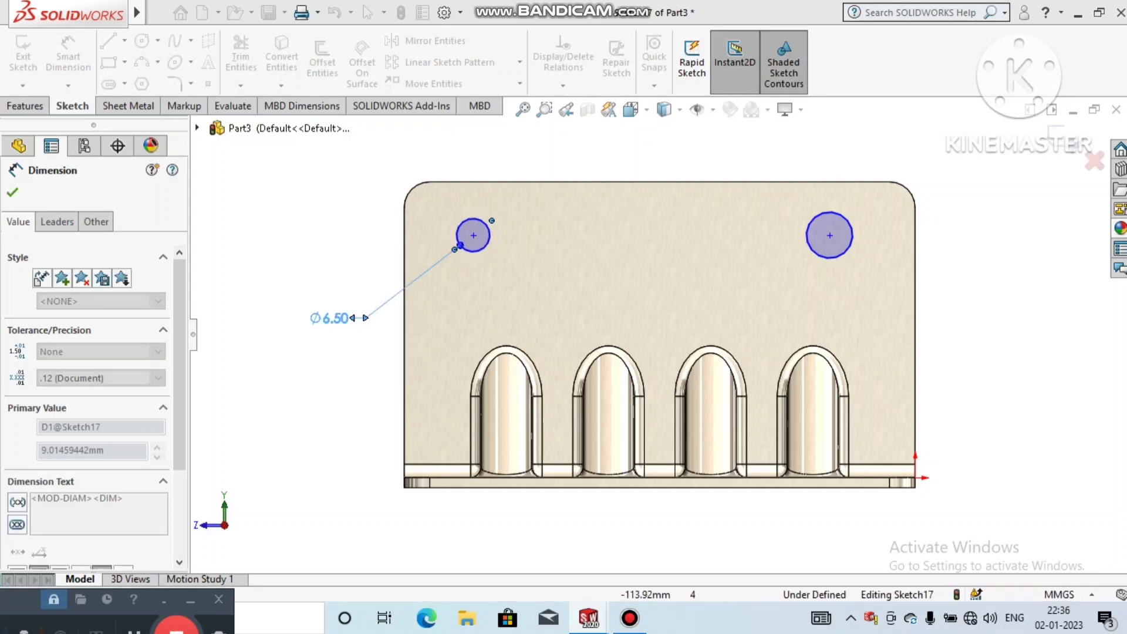
{"action": "key", "text": "Escape"}
- Dimension the circle near the wall's upper-right corner to a diameter of 6.5 mm
{"action": "left_click", "coordinate": [825, 258]}
{"action": "left_click", "coordinate": [841, 256]}
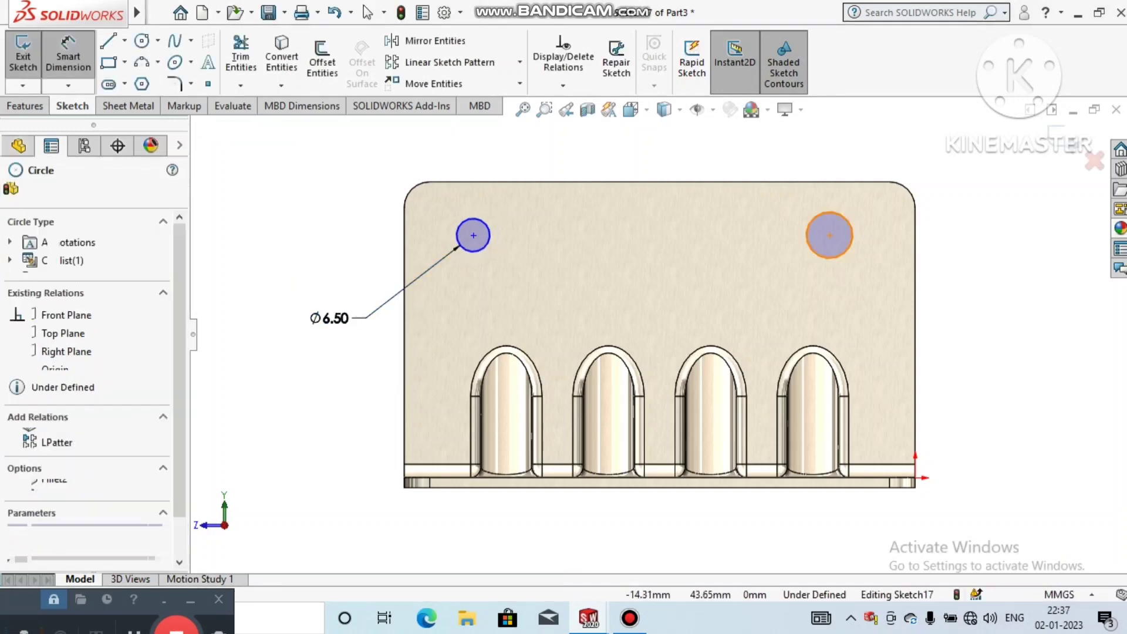
{"action": "left_click", "coordinate": [968, 330]}
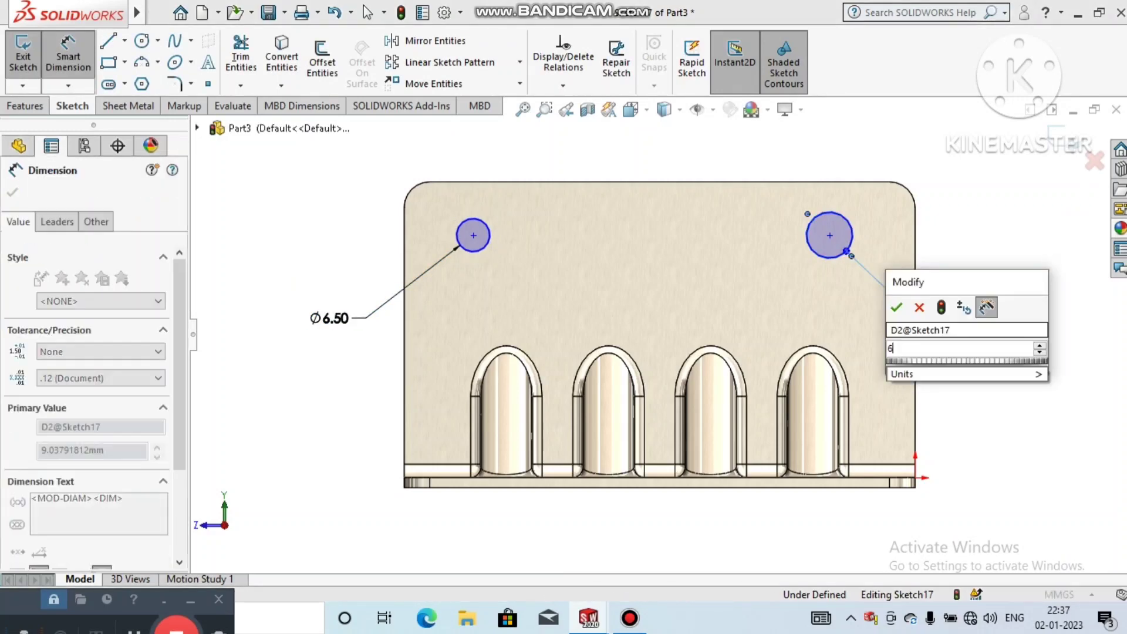
{"action": "type", "text": "6.5"}
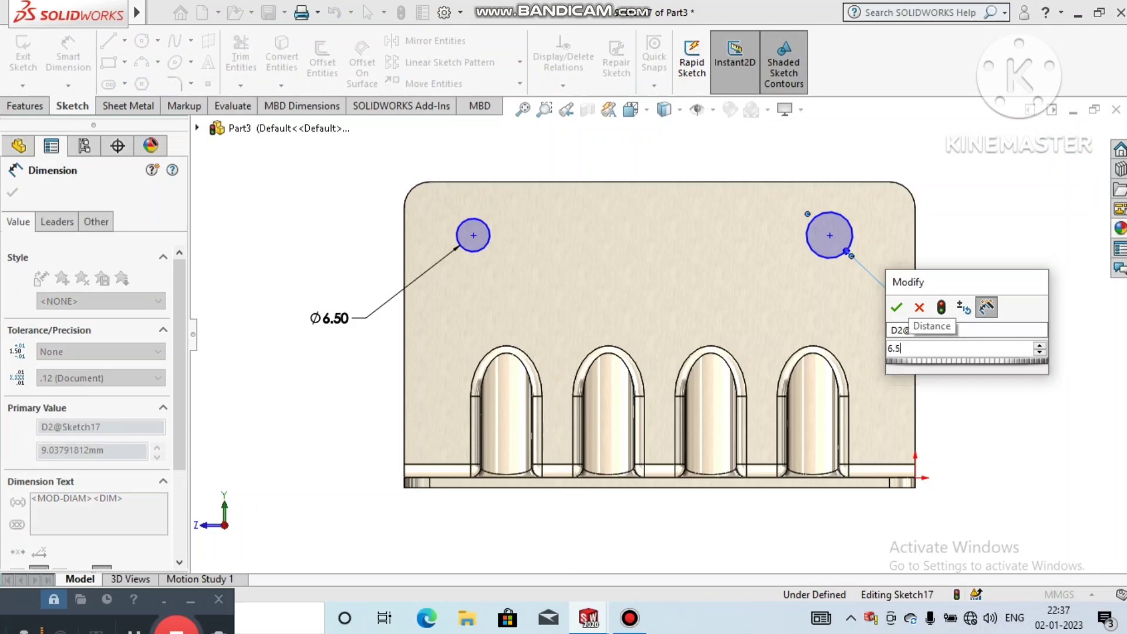
{"action": "key", "text": "Return"}
{"action": "key", "text": "Escape"}
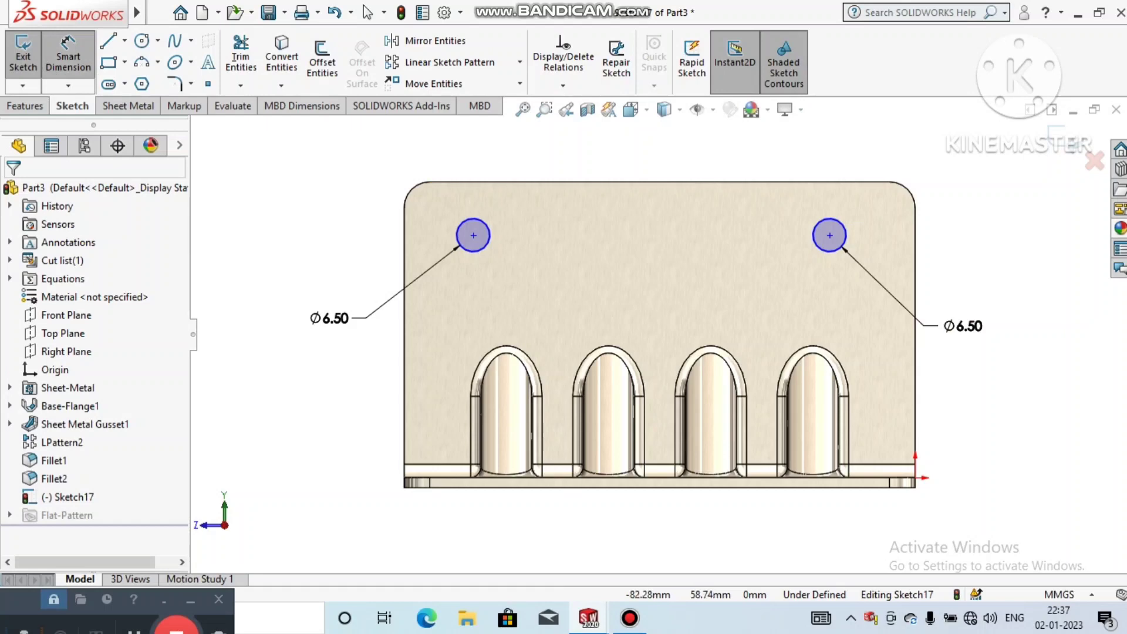
- Dimension the left circle's centre 15 mm below the upright wall's top edge
{"action": "left_click", "coordinate": [491, 182]}
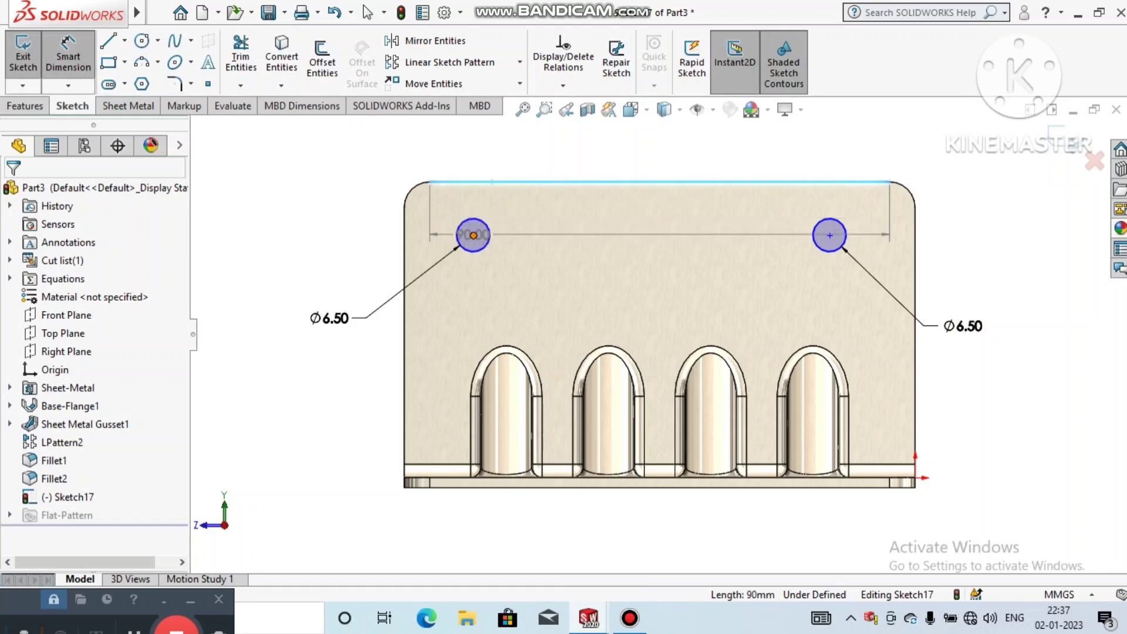
{"action": "left_click", "coordinate": [473, 235]}
{"action": "left_click", "coordinate": [332, 209]}
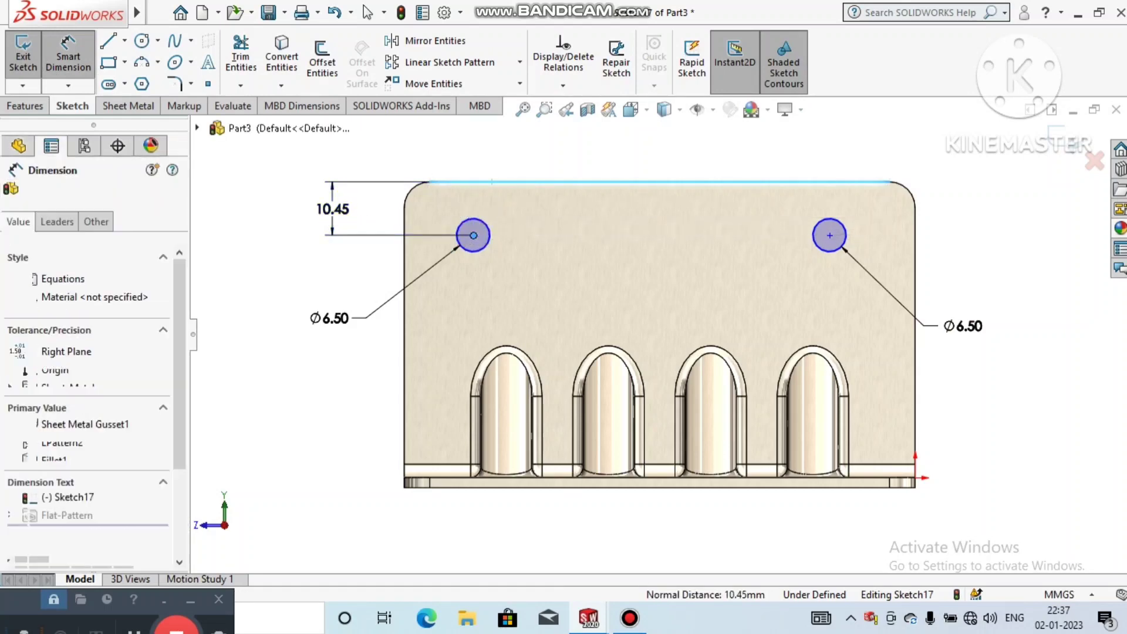
{"action": "key", "text": "Return"}
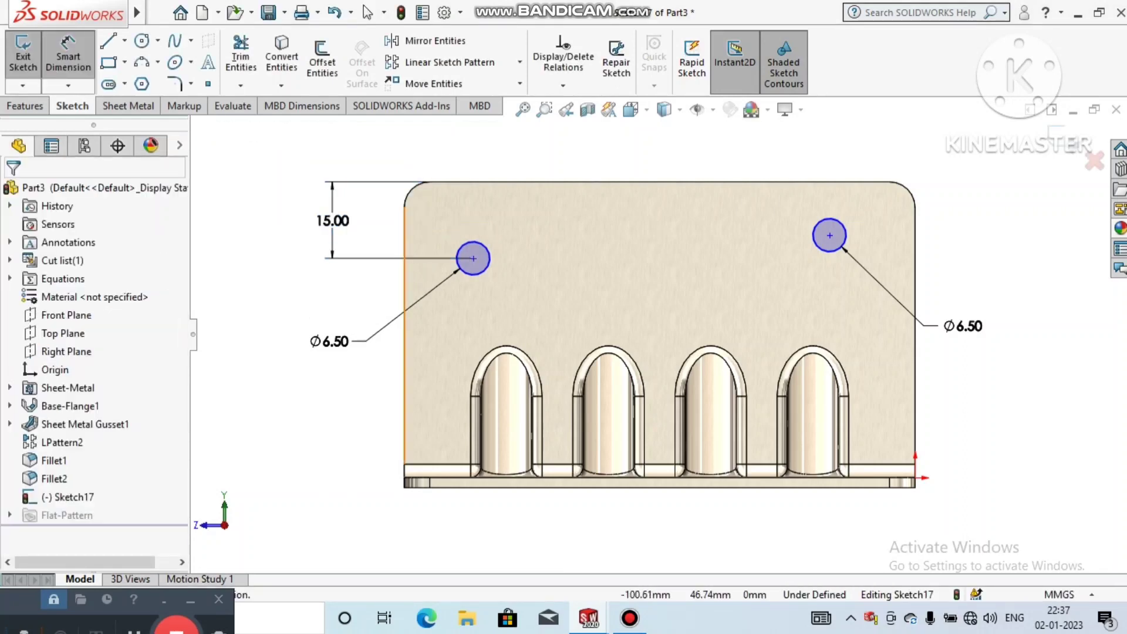
- Dimension the left circle's centre 15 mm from the upright wall's left edge
{"action": "left_click", "coordinate": [405, 258]}
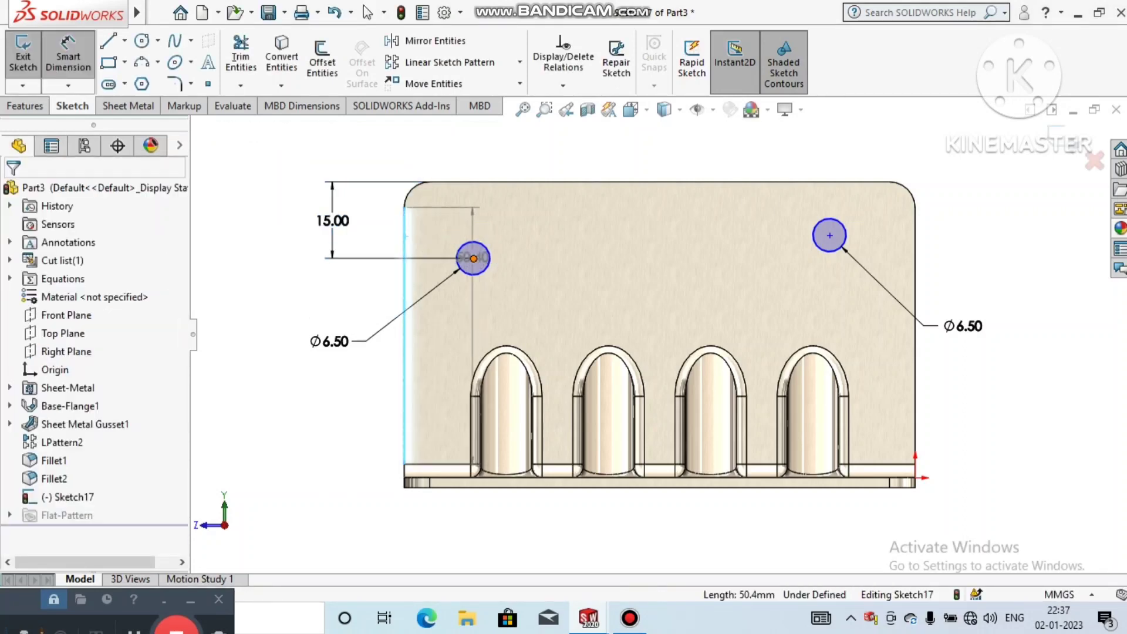
{"action": "left_click", "coordinate": [473, 258]}
{"action": "left_click", "coordinate": [446, 139]}
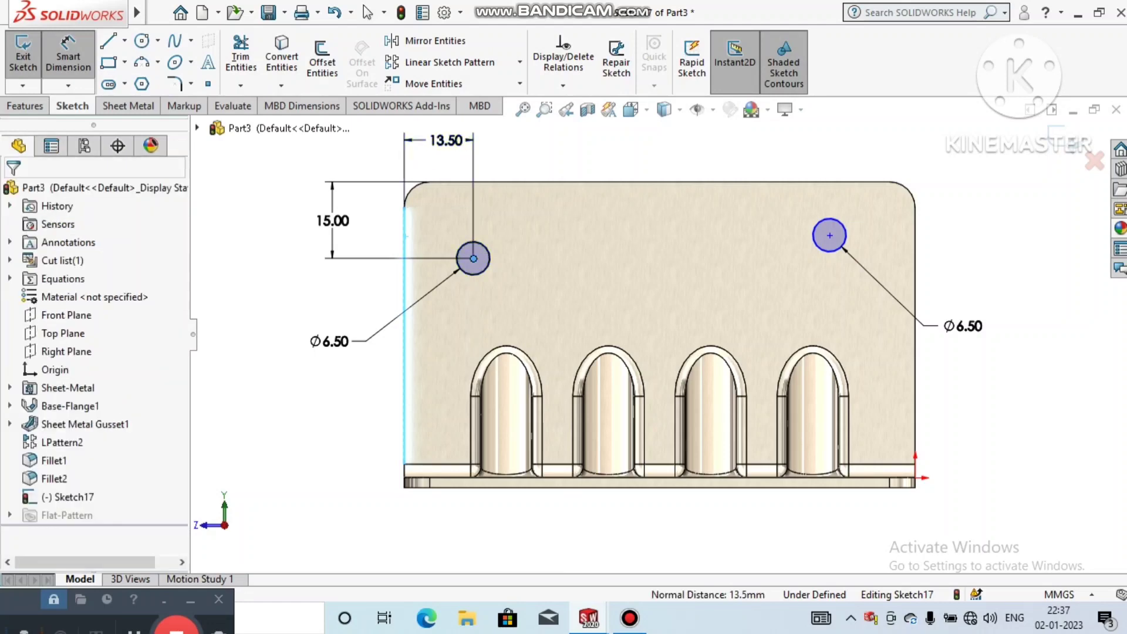
{"action": "type", "text": "1"}
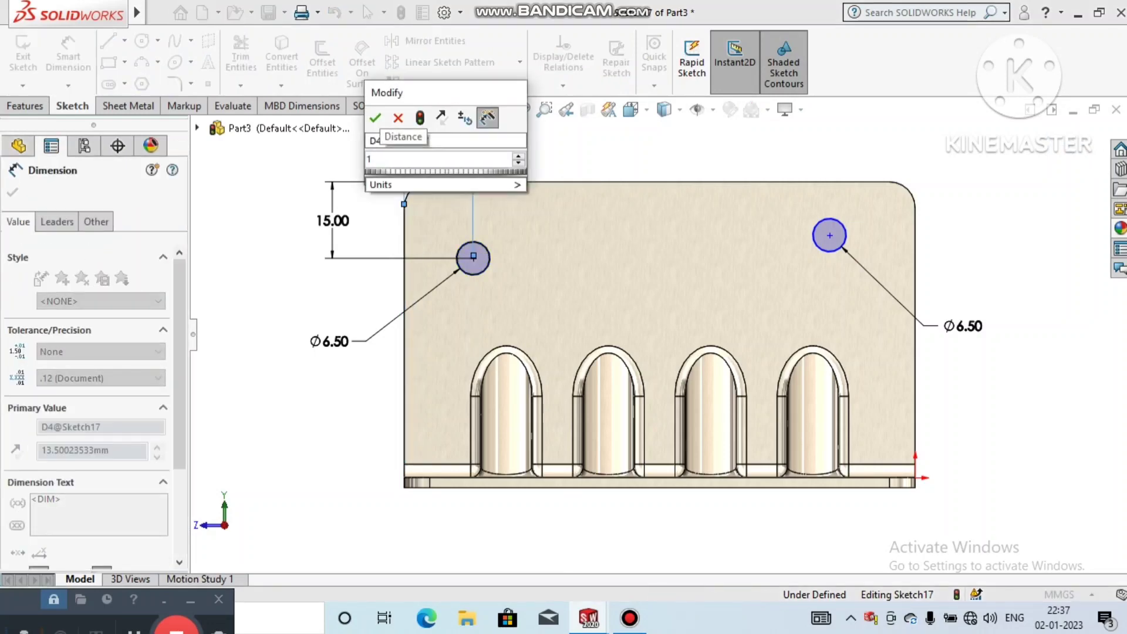
{"action": "type", "text": "5"}
{"action": "key", "text": "Return"}
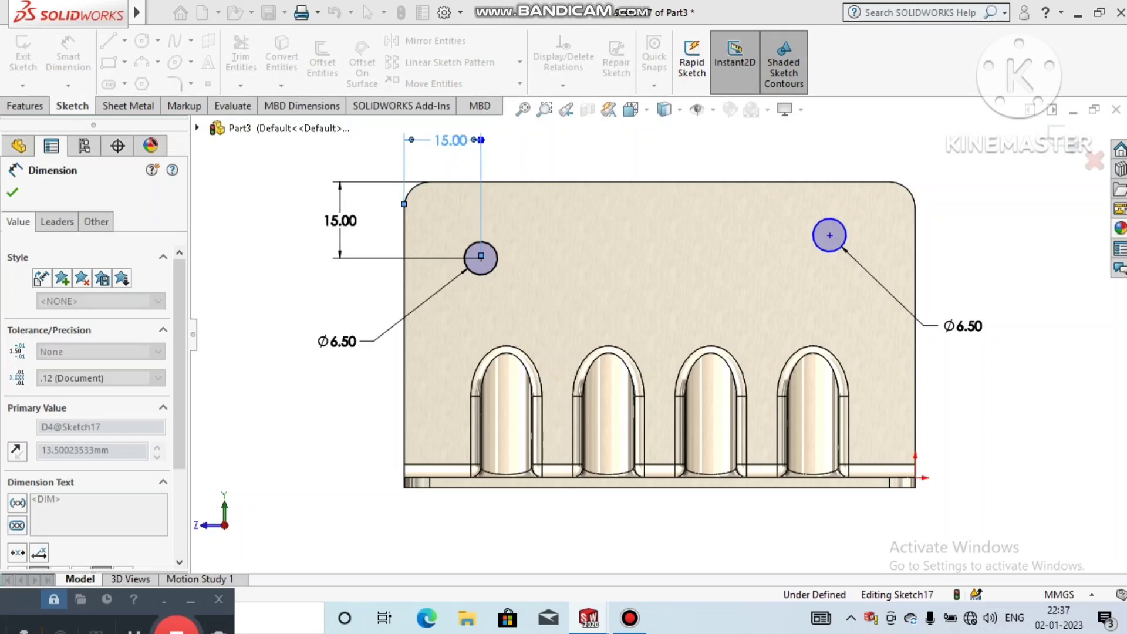
{"action": "key", "text": "Escape"}
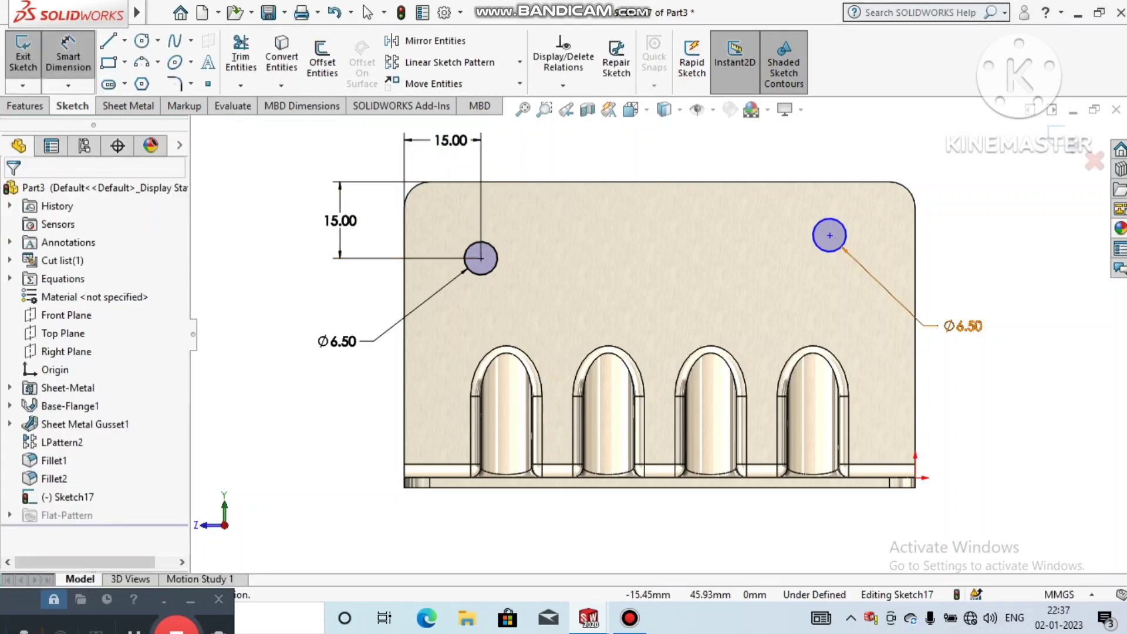
- Draw a centerline connecting the centres of the two circles
{"action": "left_click", "coordinate": [125, 41]}
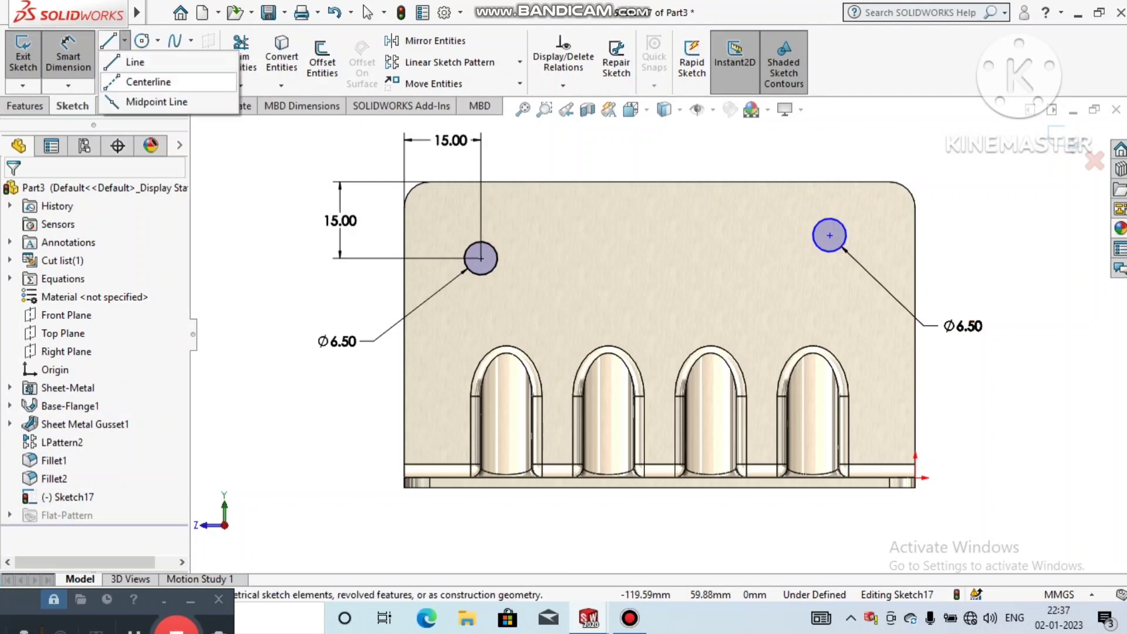
{"action": "left_click", "coordinate": [173, 83]}
{"action": "left_click", "coordinate": [481, 259]}
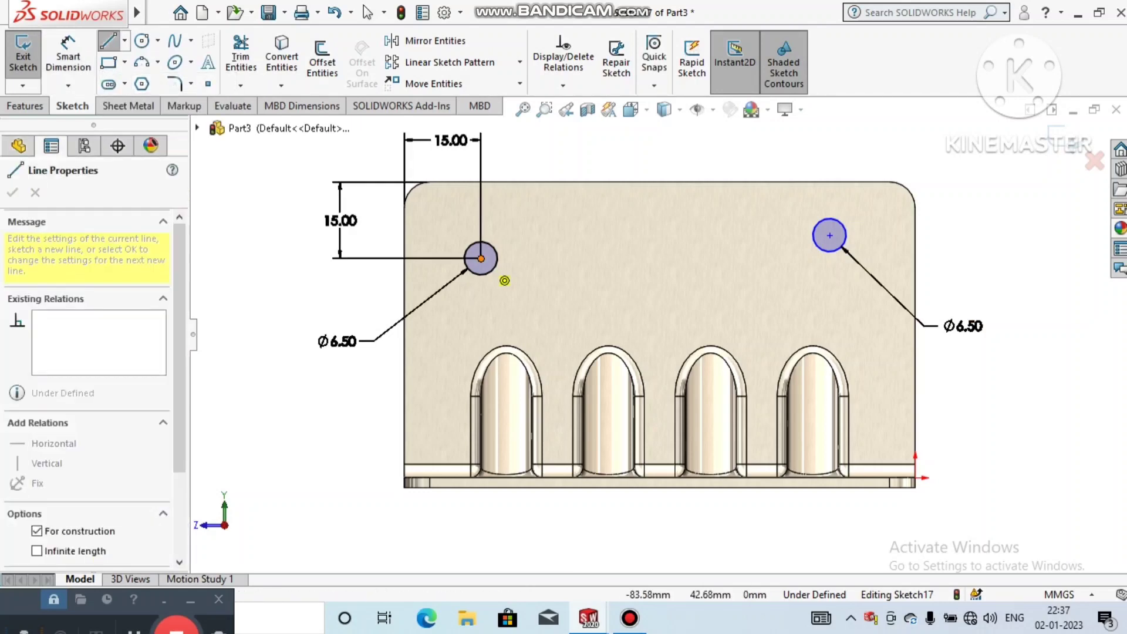
{"action": "left_click", "coordinate": [829, 235]}
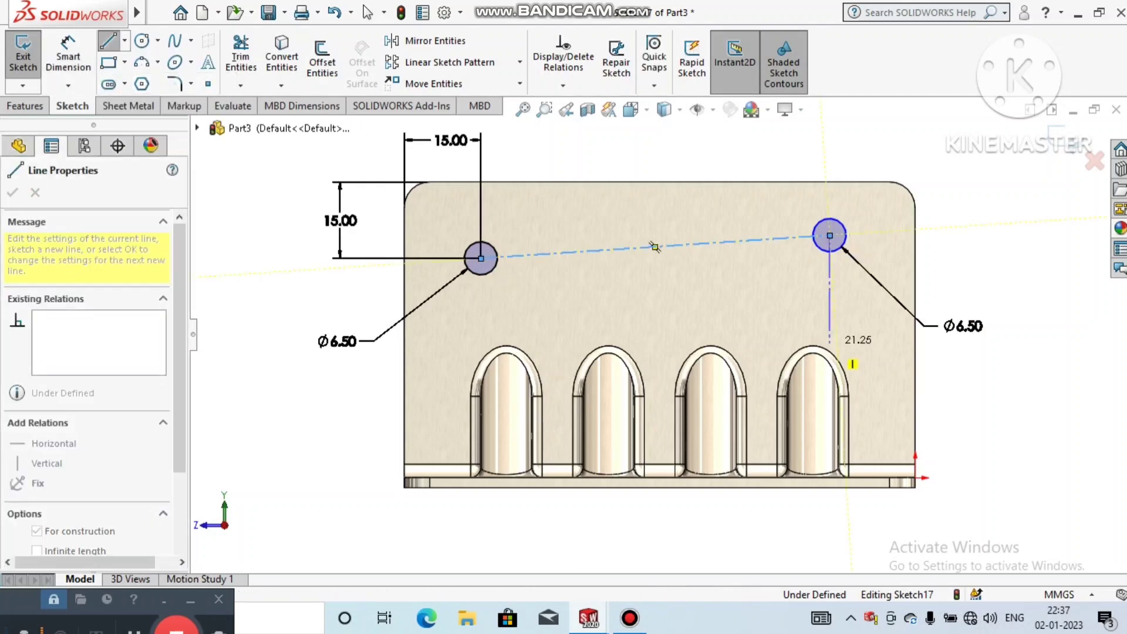
{"action": "key", "text": "Escape"}
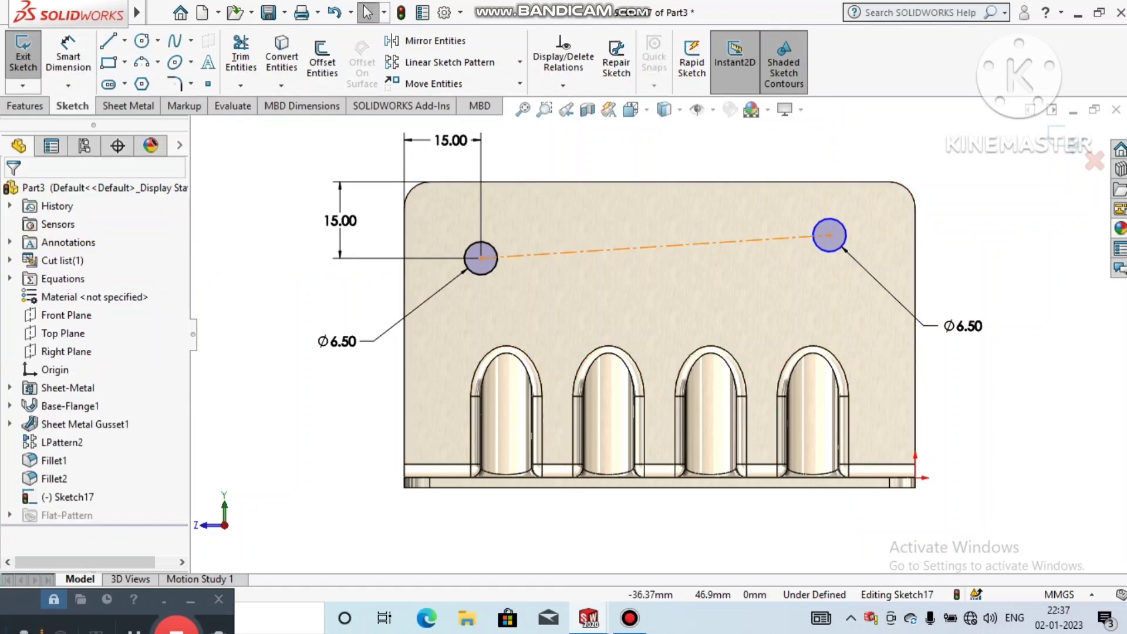
- Make the centerline between the two circle centres horizontal
{"action": "left_click", "coordinate": [656, 246]}
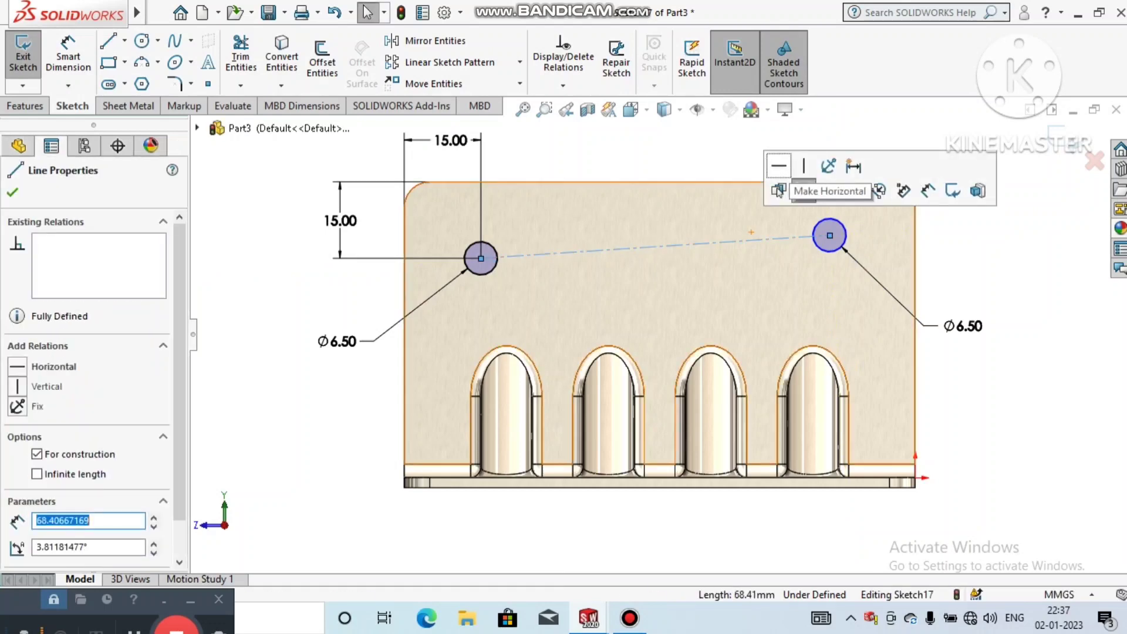
{"action": "left_click", "coordinate": [778, 191]}
{"action": "key", "text": "Escape"}
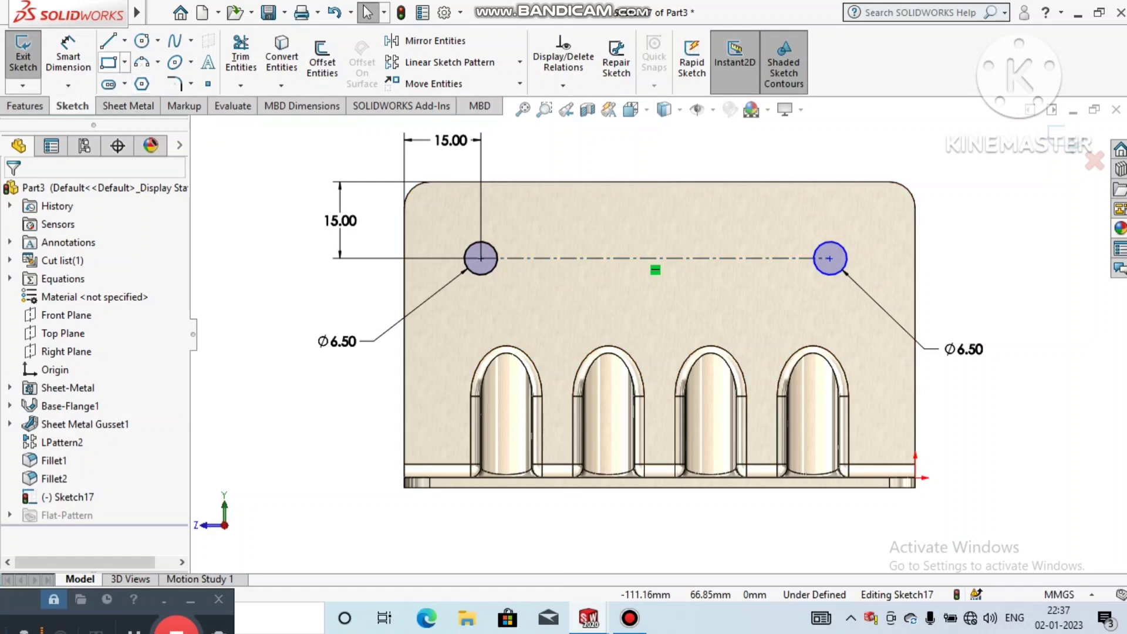
- Dimension the right circle's centre 15 mm from the upright wall's right edge
{"action": "left_click", "coordinate": [68, 56]}
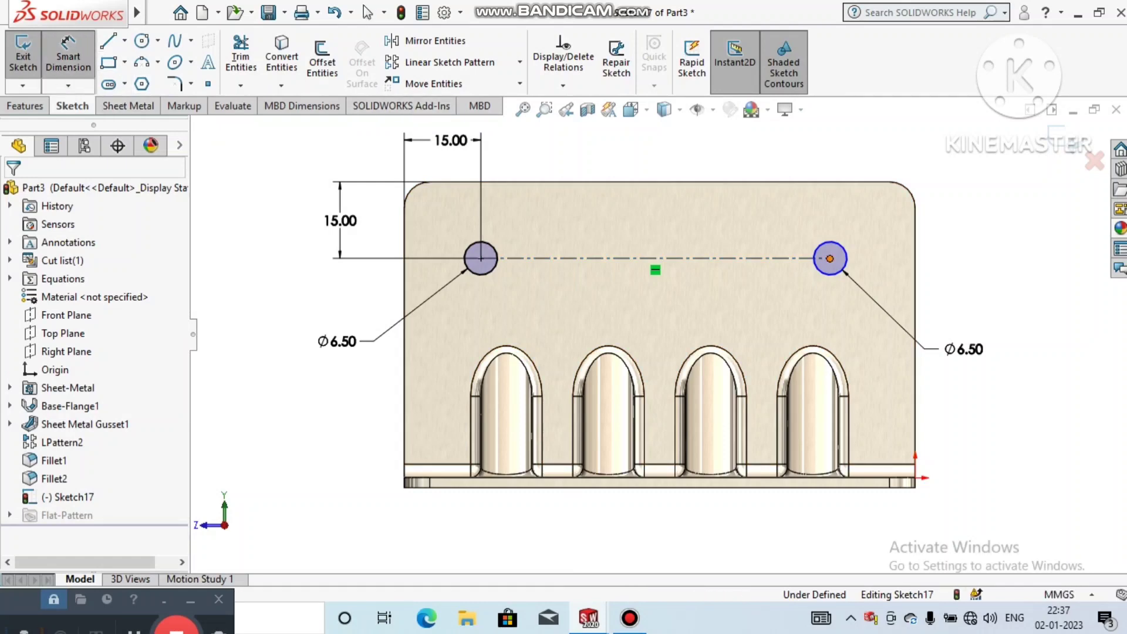
{"action": "left_click", "coordinate": [829, 258]}
{"action": "left_click", "coordinate": [914, 256]}
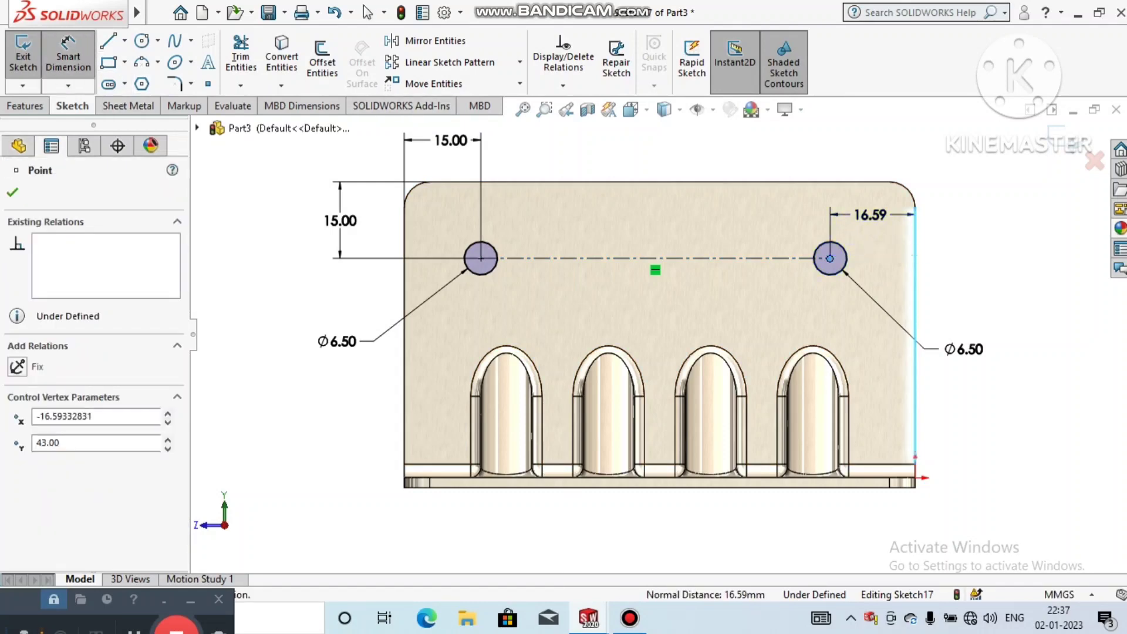
{"action": "left_click", "coordinate": [868, 215]}
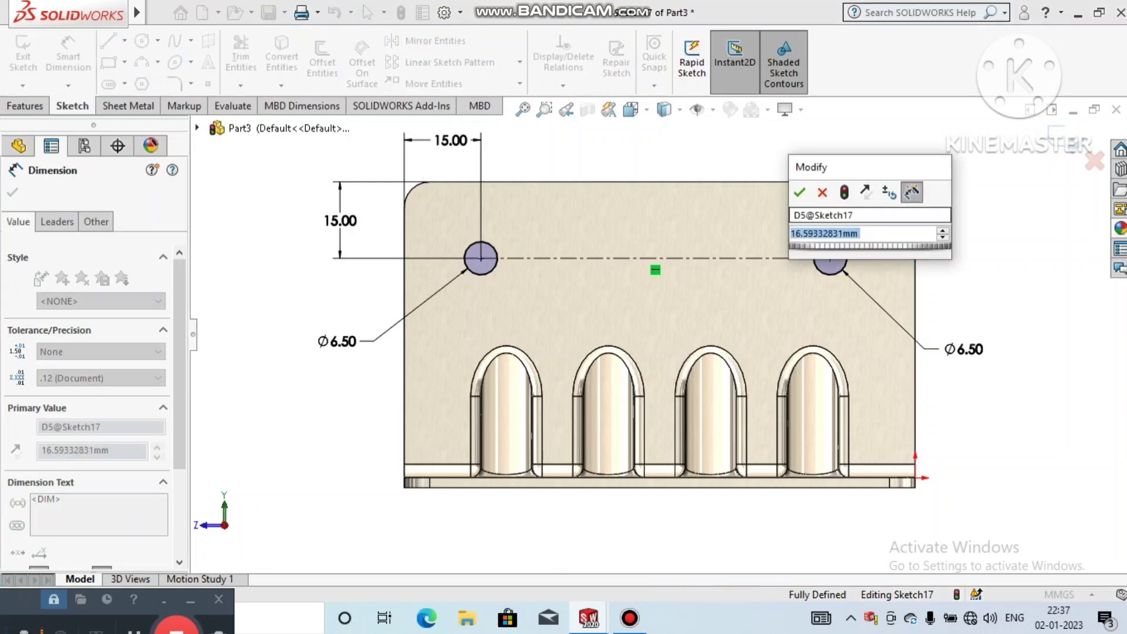
{"action": "key", "text": "Return"}
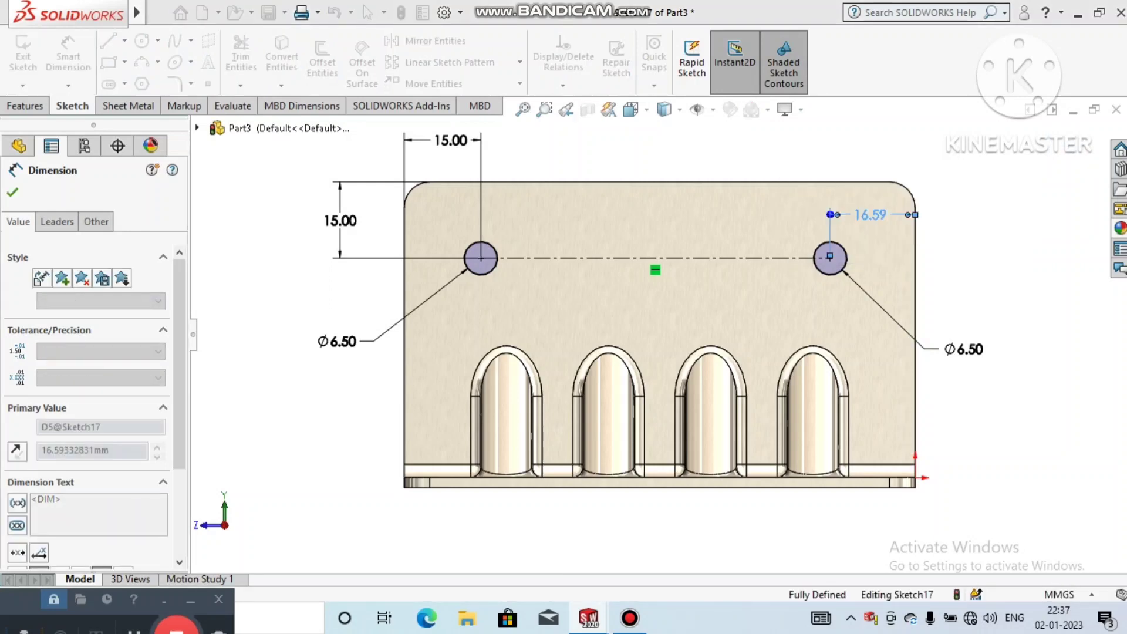
{"action": "key", "text": "Escape"}
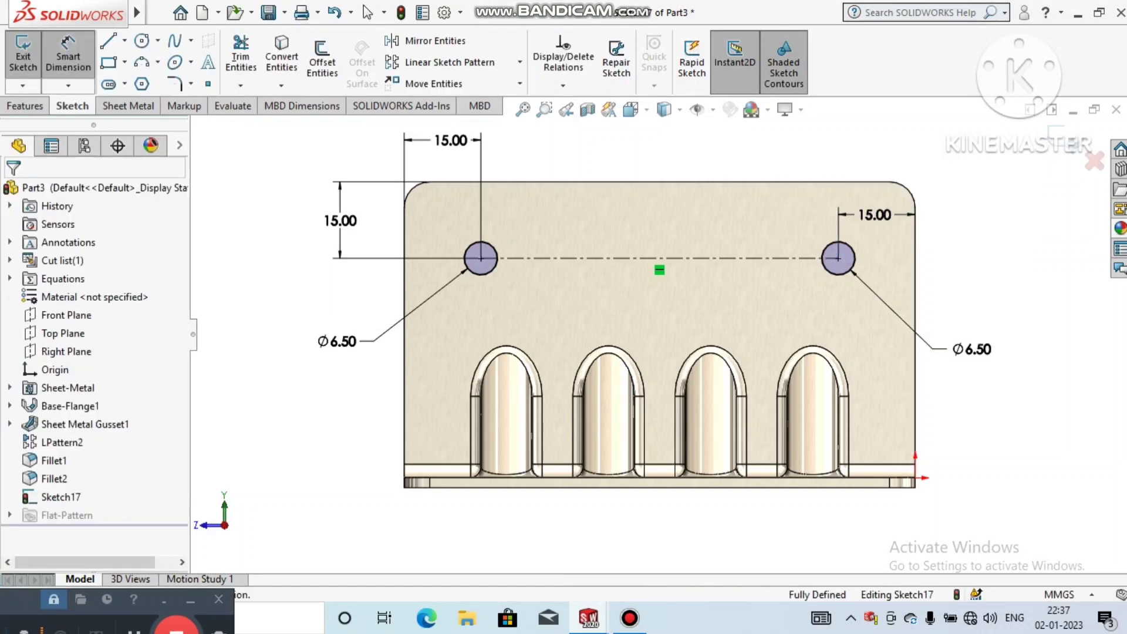
- Cut the two circles through the upright wall with a 10 mm blind Extruded Cut, keeping the normal cut option
{"action": "scroll", "coordinate": [485, 370], "scroll_direction": "up", "scroll_amount": 3}
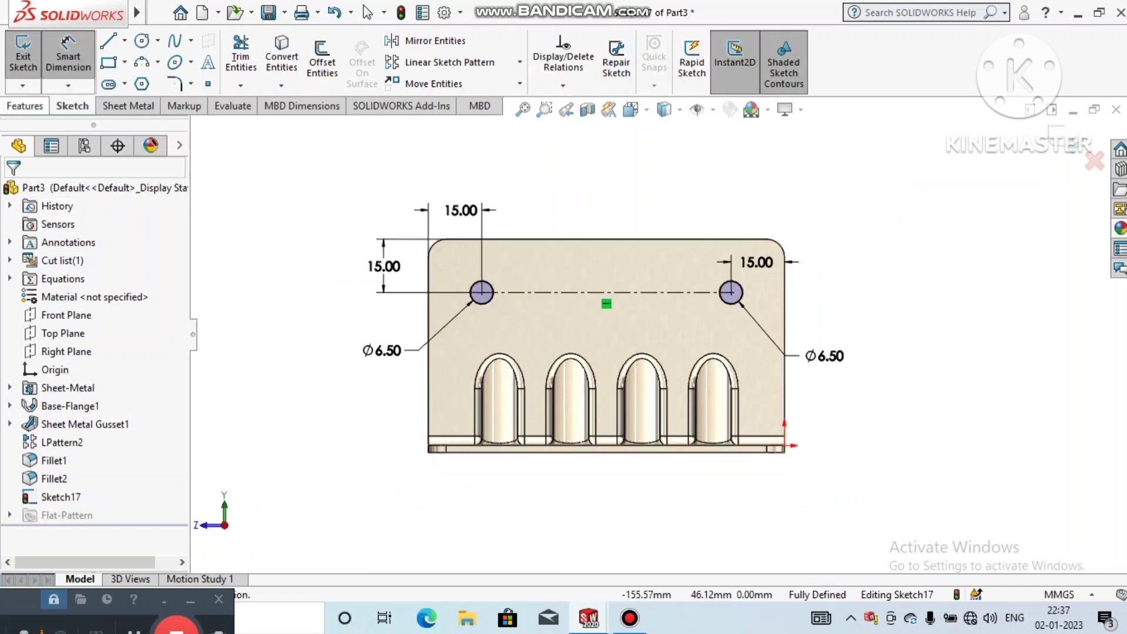
{"action": "left_click", "coordinate": [24, 105]}
{"action": "left_click", "coordinate": [246, 64]}
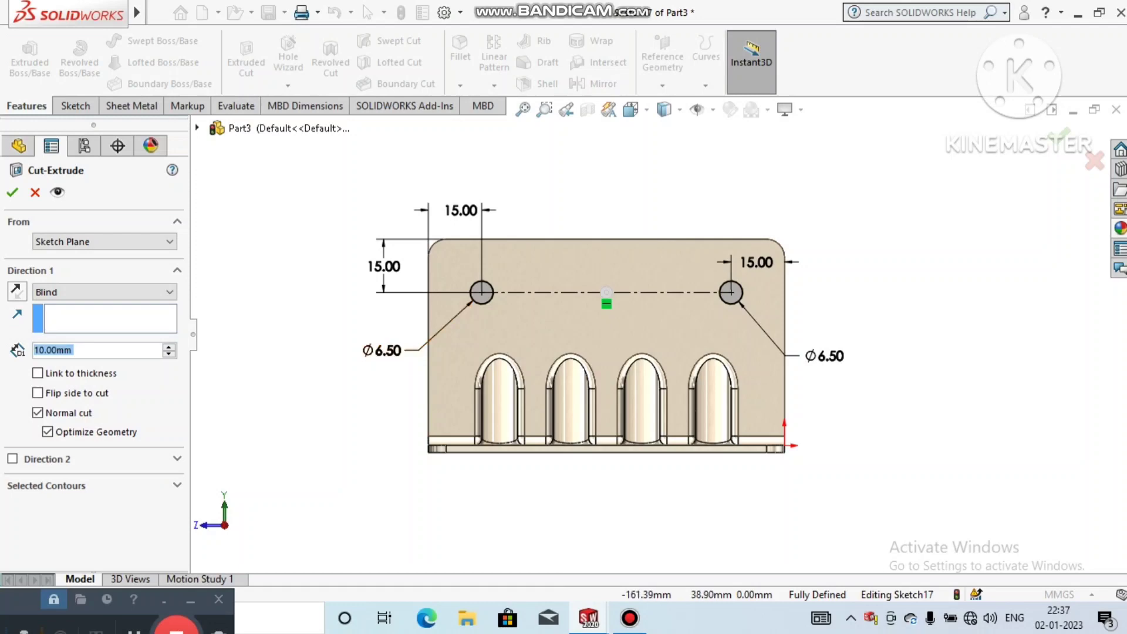
{"action": "key", "text": "Return"}
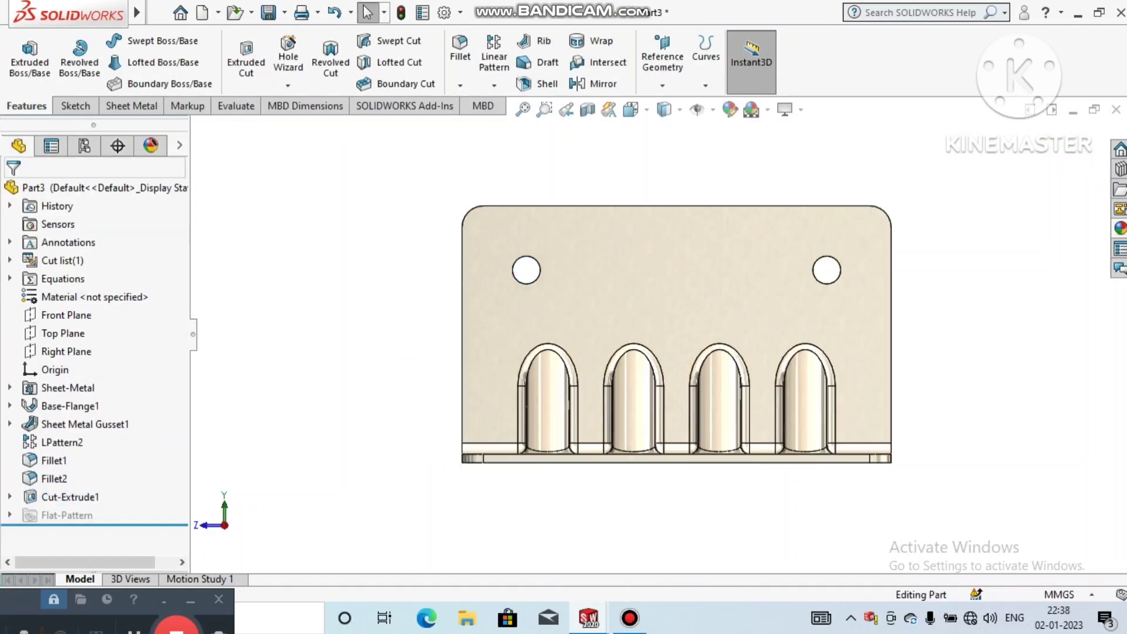
- Start a sketch on the horizontal flange's inner face and orient the view normal to it
{"action": "scroll", "coordinate": [352, 455], "scroll_direction": "down", "scroll_amount": 3}
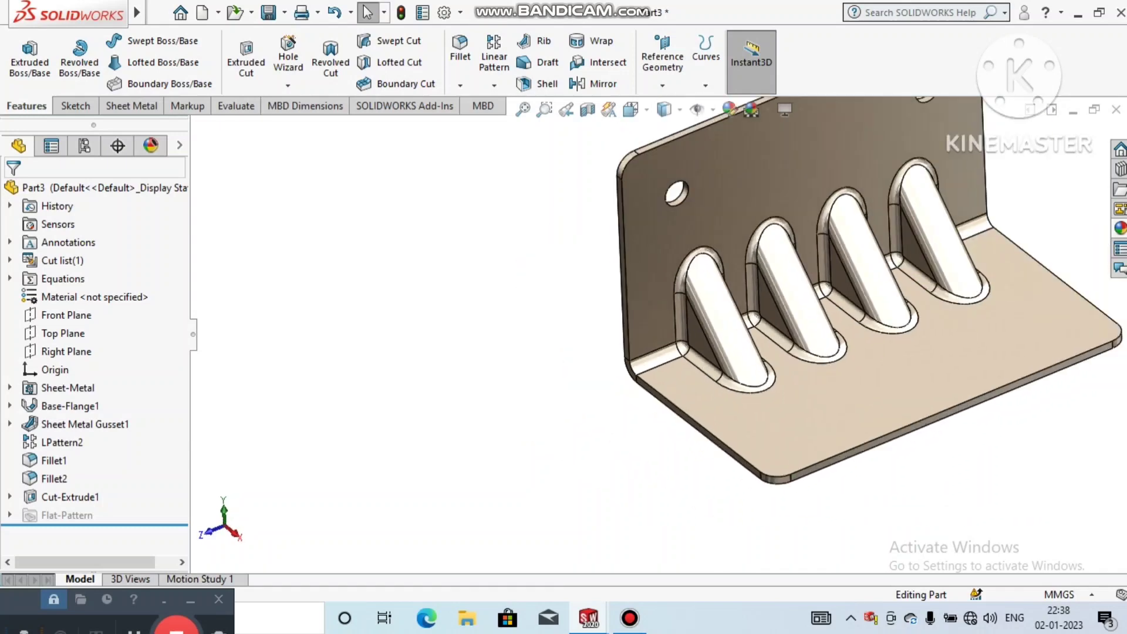
{"action": "scroll", "coordinate": [604, 328], "scroll_direction": "up", "scroll_amount": 3}
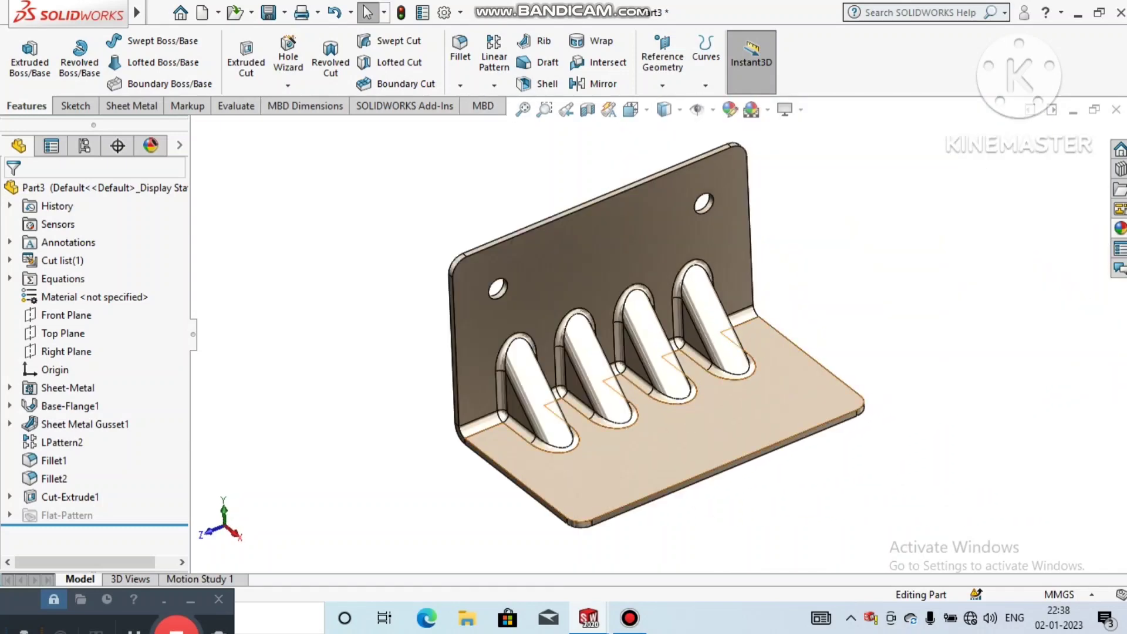
{"action": "right_click", "coordinate": [763, 320]}
{"action": "left_click", "coordinate": [812, 178]}
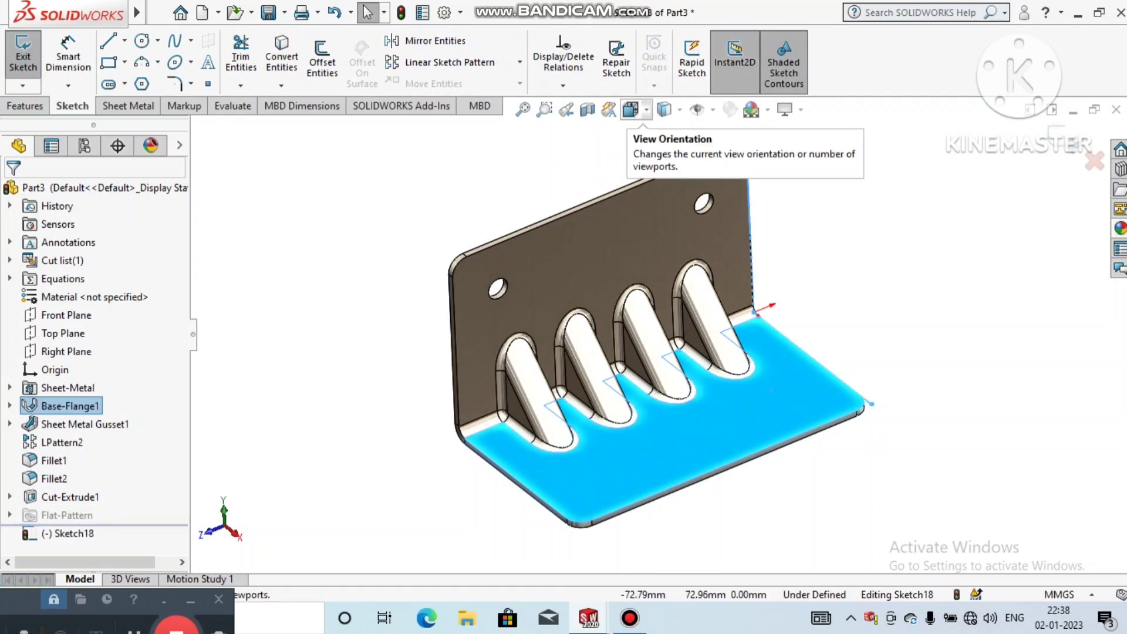
{"action": "left_click", "coordinate": [631, 109]}
{"action": "left_click", "coordinate": [725, 202]}
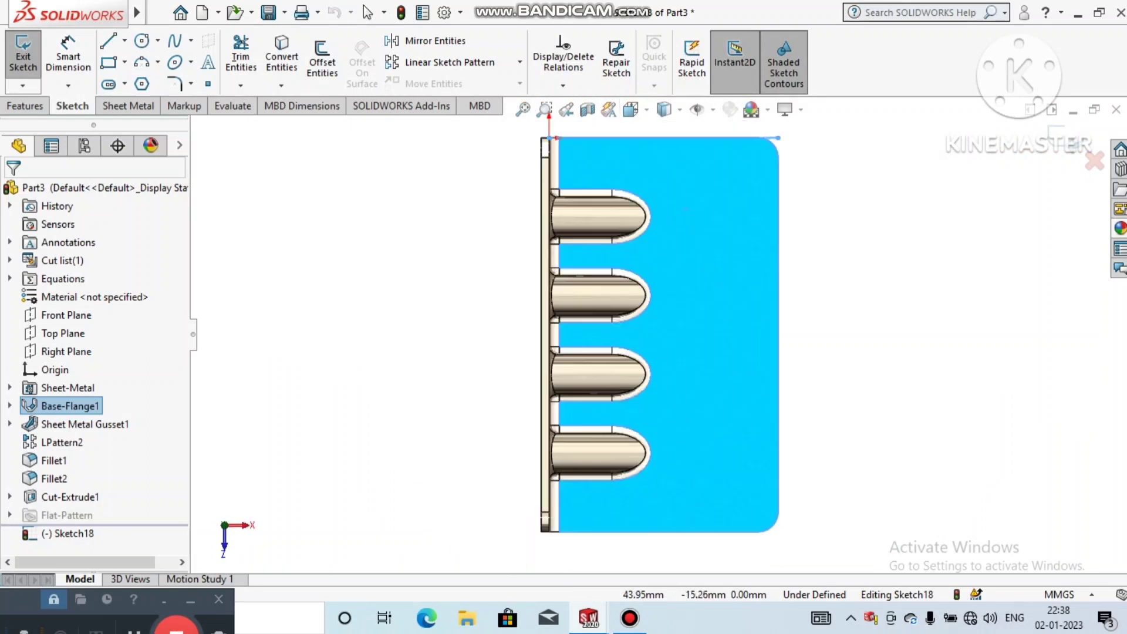
{"action": "key", "text": "Escape"}
- Sketch two vertically aligned circles, about 10 mm and 11.3 mm in diameter, near the horizontal flange's upper and lower outer corners
{"action": "mouse_move", "coordinate": [137, 12]}
{"action": "left_click", "coordinate": [220, 12]}
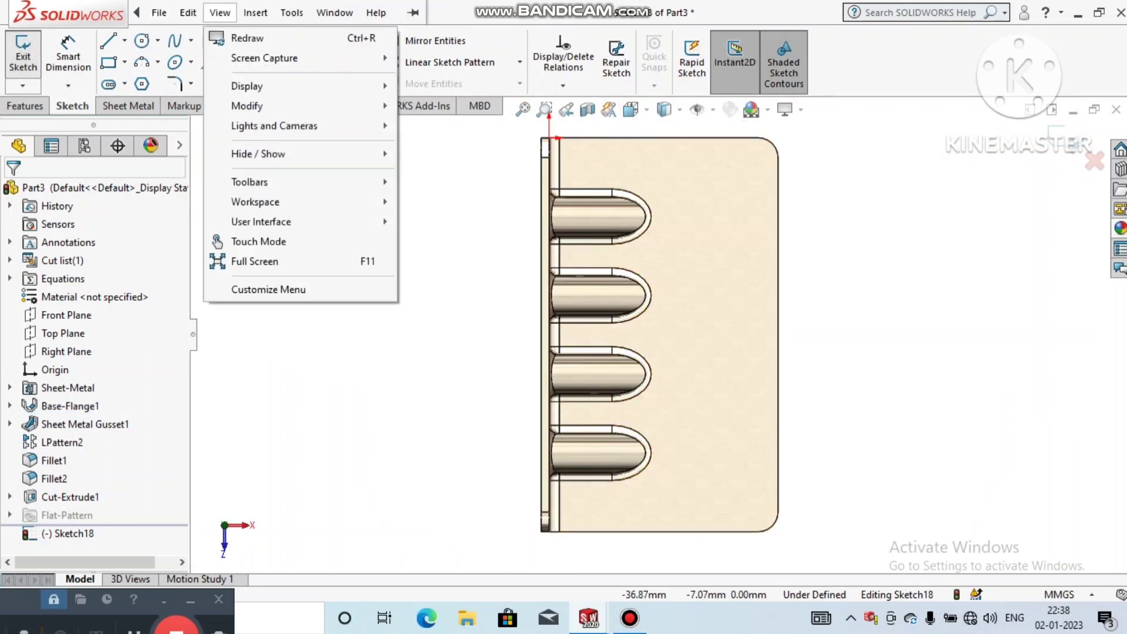
{"action": "left_click", "coordinate": [141, 41]}
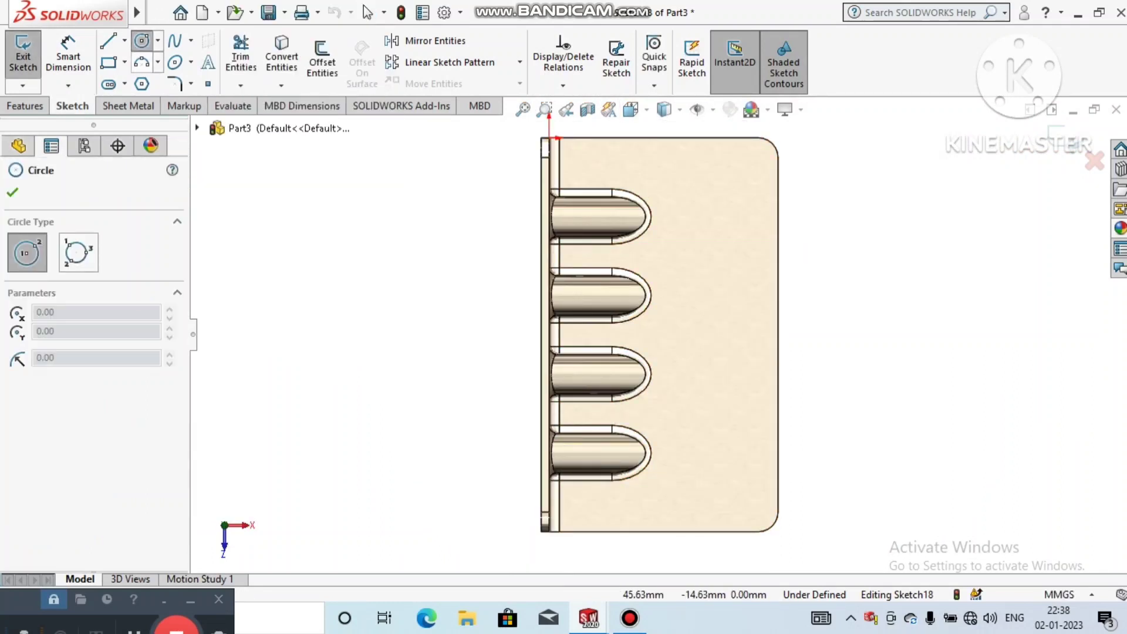
{"action": "left_click", "coordinate": [728, 189]}
{"action": "left_click", "coordinate": [723, 206]}
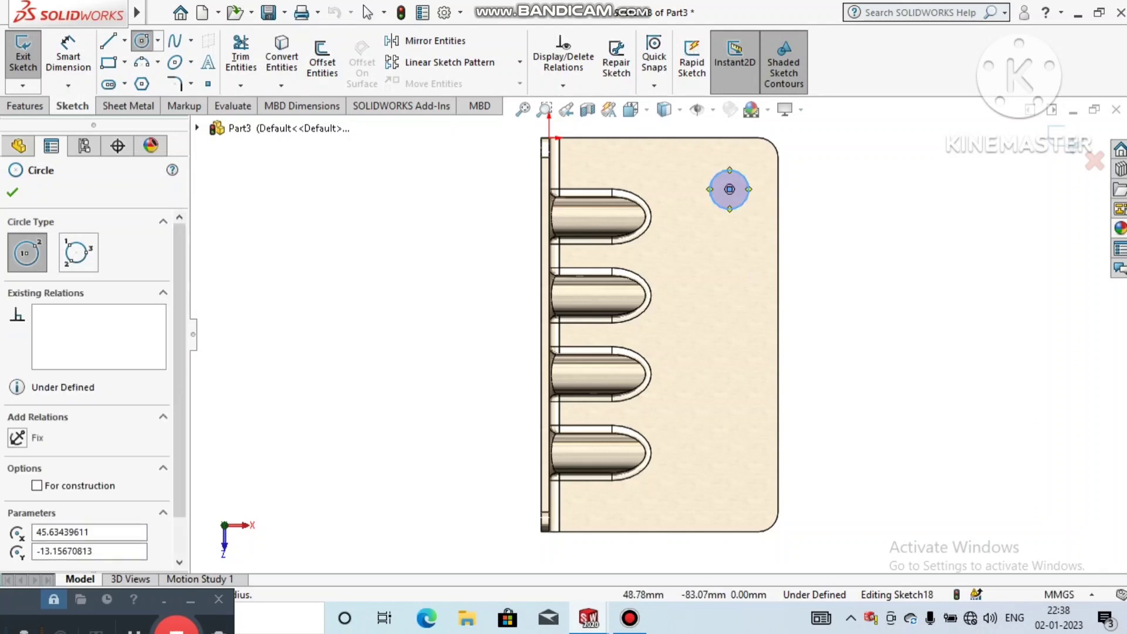
{"action": "left_click", "coordinate": [729, 454]}
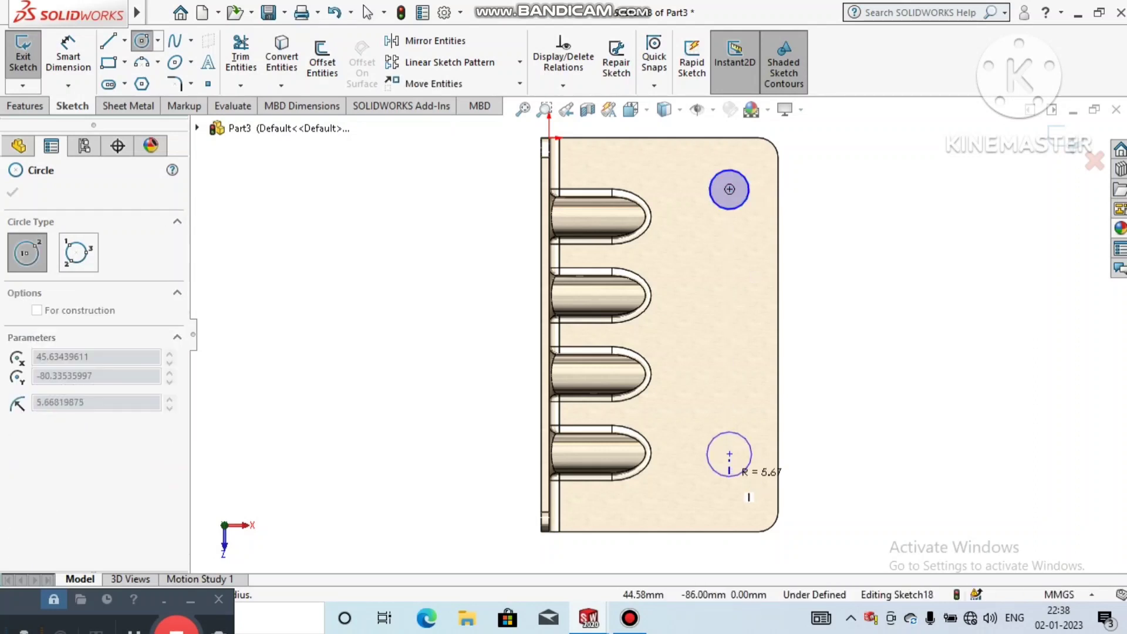
{"action": "left_click", "coordinate": [744, 470]}
{"action": "key", "text": "Escape"}
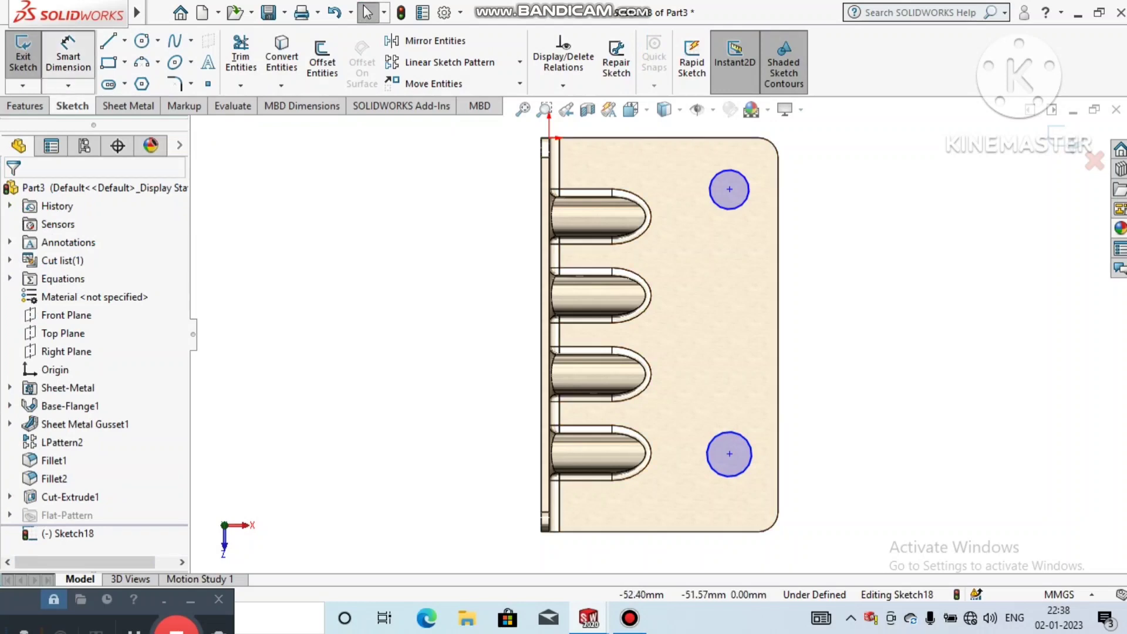
- Dimension the upper circle on the horizontal flange to a diameter of 6.5 mm
{"action": "left_click", "coordinate": [68, 56]}
{"action": "left_click", "coordinate": [746, 202]}
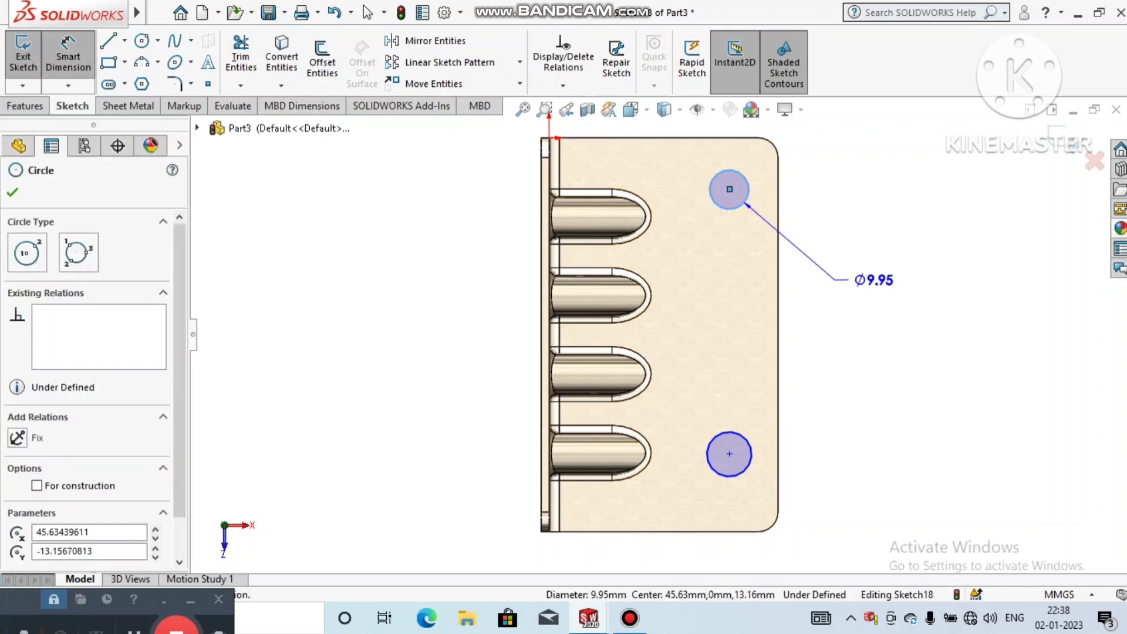
{"action": "left_click", "coordinate": [804, 244]}
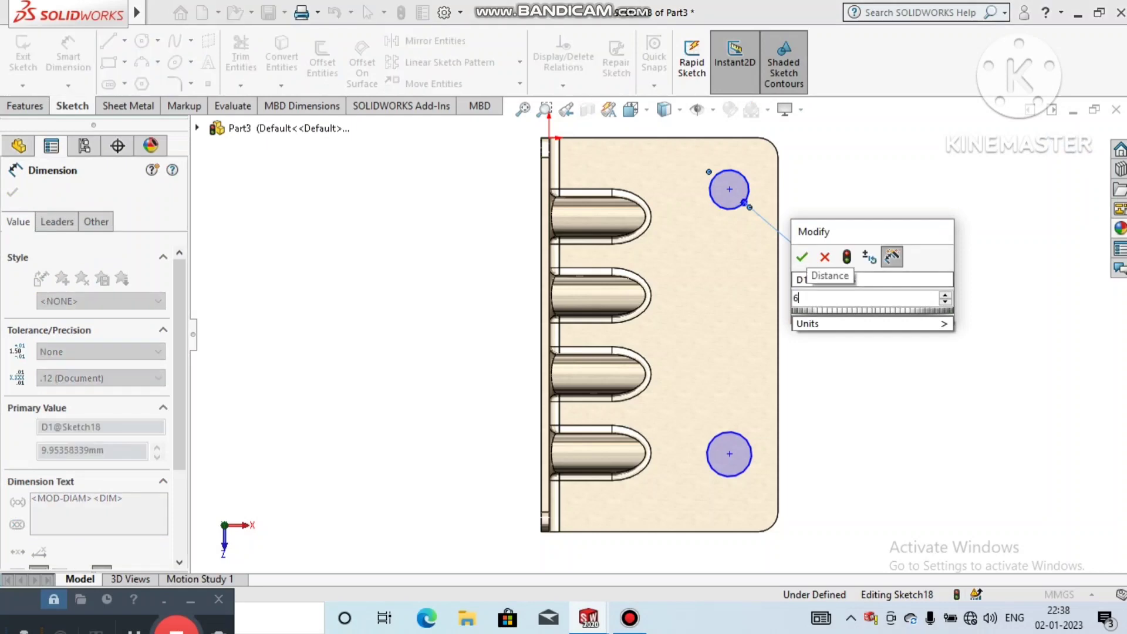
{"action": "type", "text": "6.5"}
{"action": "key", "text": "Return"}
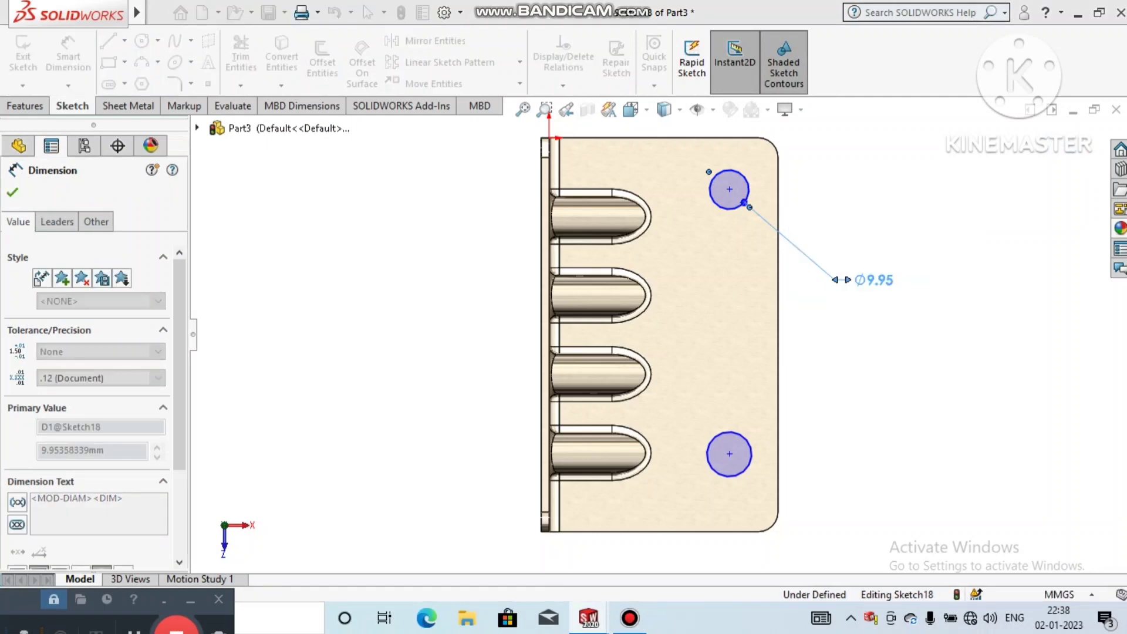
{"action": "key", "text": "Escape"}
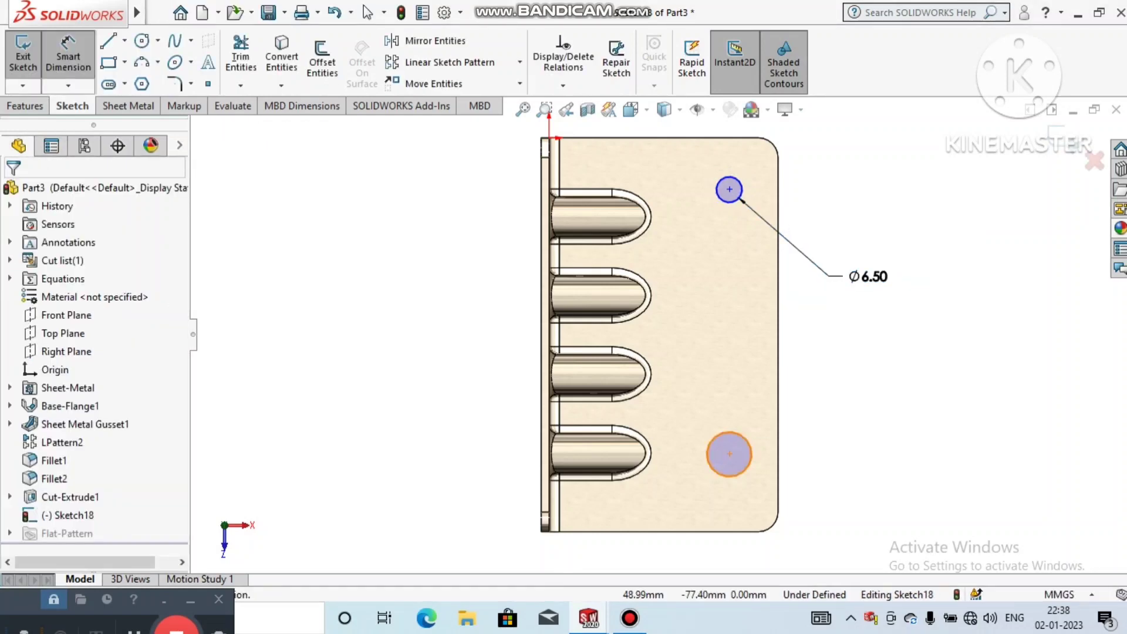
- Dimension the lower circle on the horizontal flange to a diameter of 6.5 mm
{"action": "left_click", "coordinate": [745, 466]}
{"action": "left_click", "coordinate": [763, 502]}
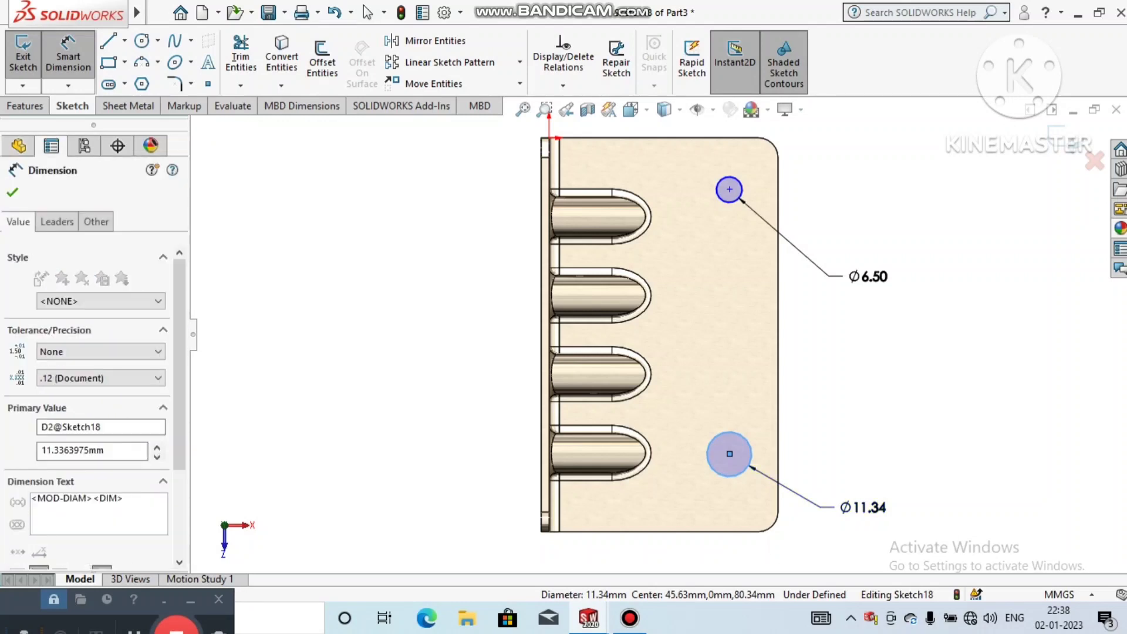
{"action": "type", "text": "6.5"}
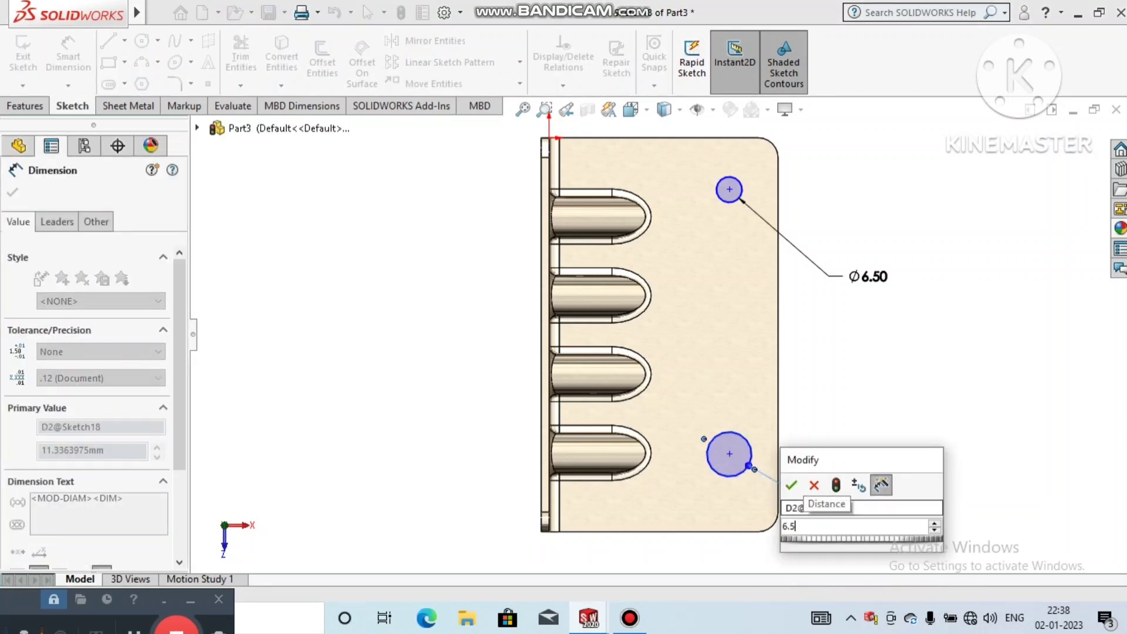
{"action": "key", "text": "Return"}
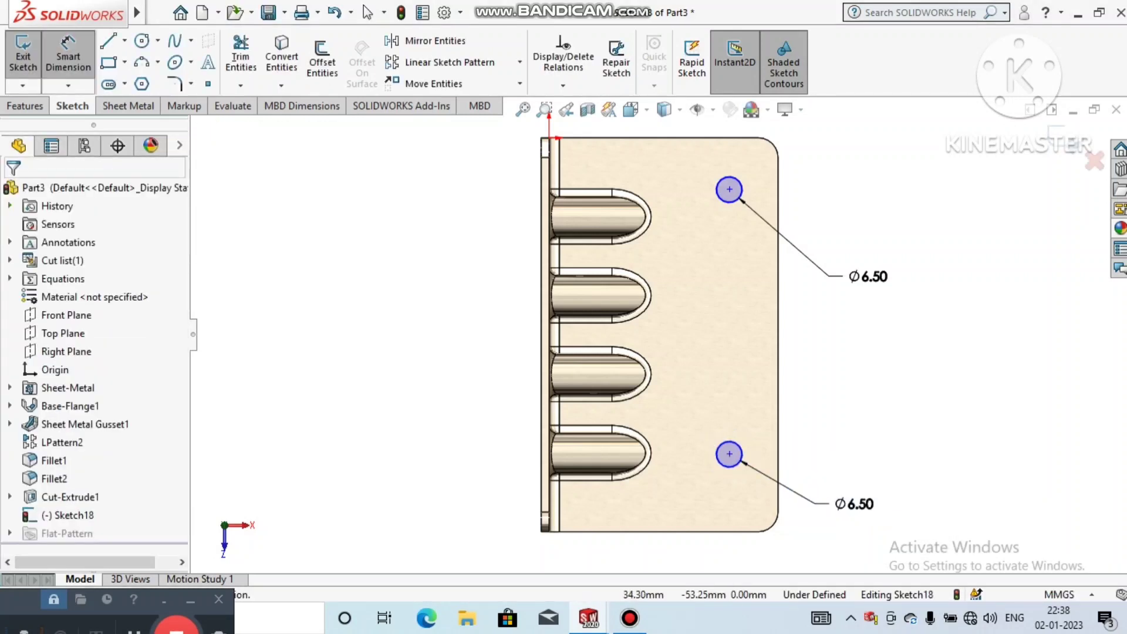
- Dimension the upper circle's centre 15 mm below the horizontal flange's upper edge
{"action": "left_click", "coordinate": [723, 137]}
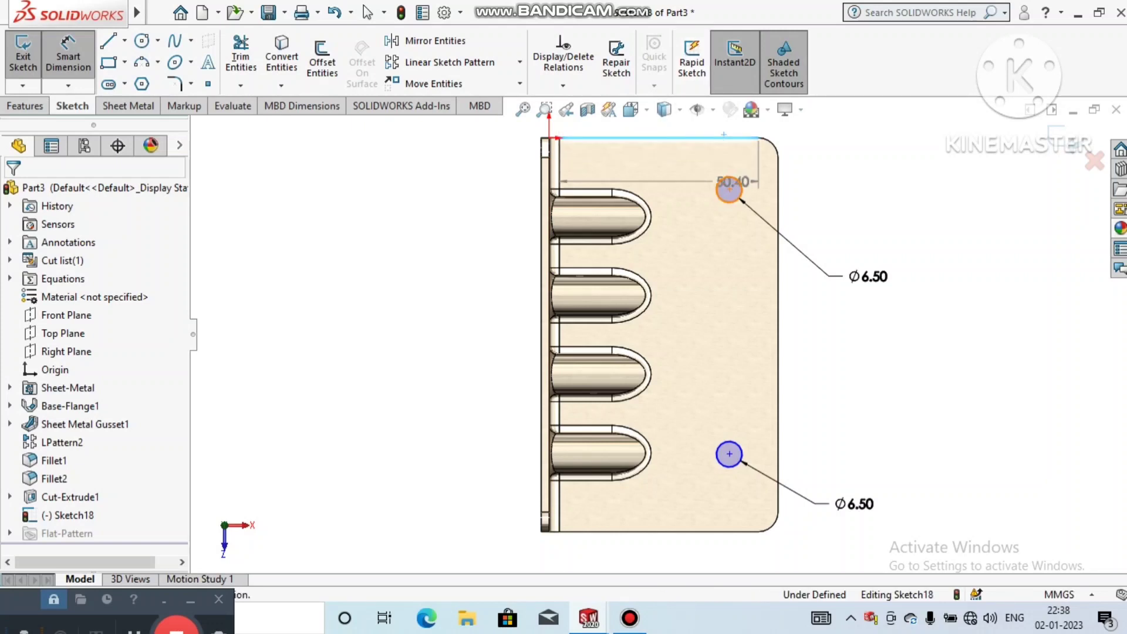
{"action": "left_click", "coordinate": [729, 189]}
{"action": "left_click", "coordinate": [863, 160]}
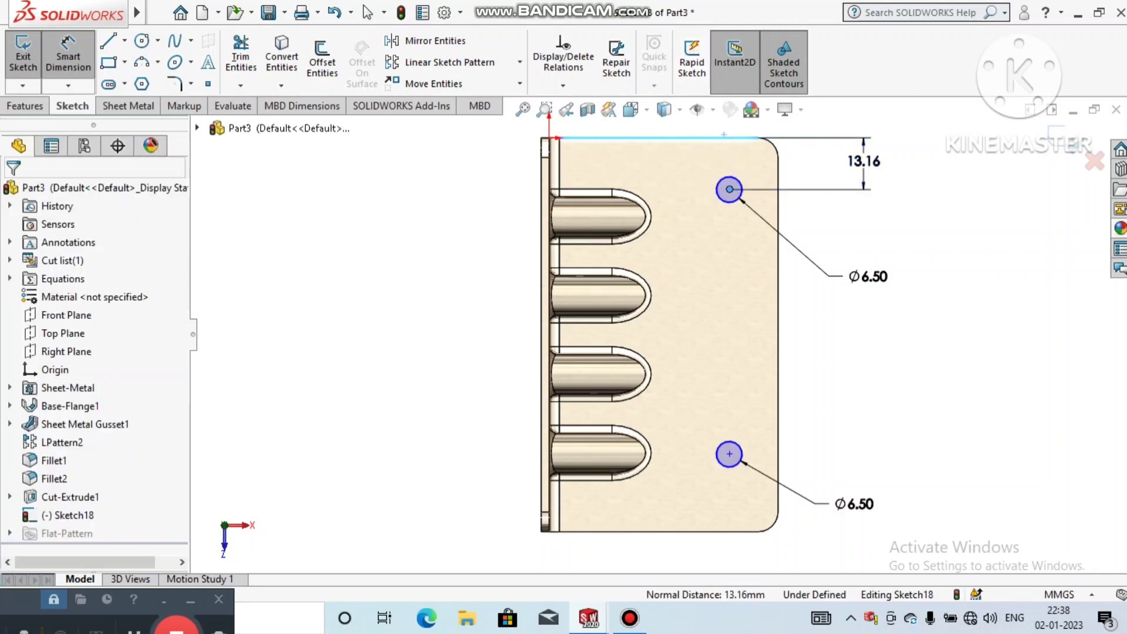
{"action": "type", "text": "1"}
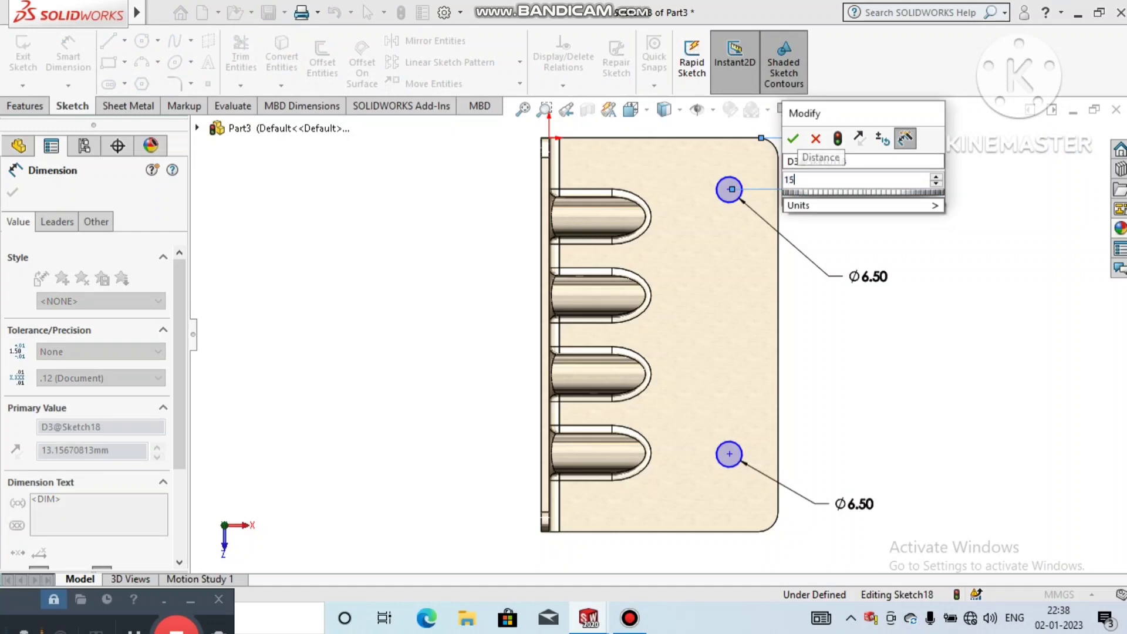
{"action": "type", "text": "5"}
{"action": "key", "text": "Return"}
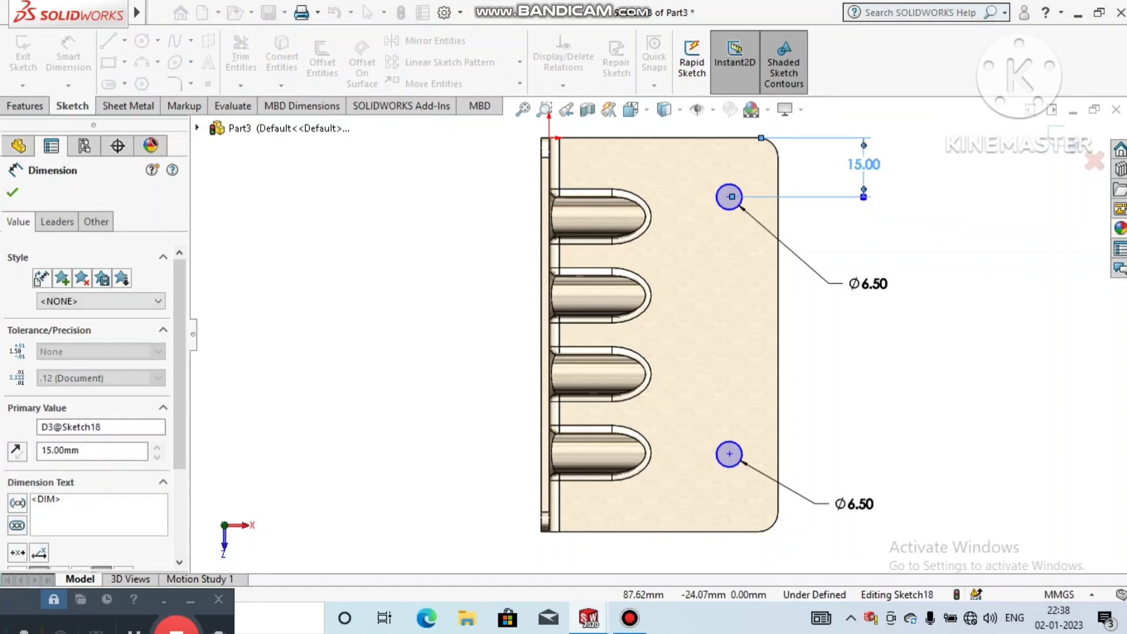
{"action": "key", "text": "Escape"}
- Dimension the upper circle's centre 15 mm from the horizontal flange's outer long edge
{"action": "left_click", "coordinate": [729, 196]}
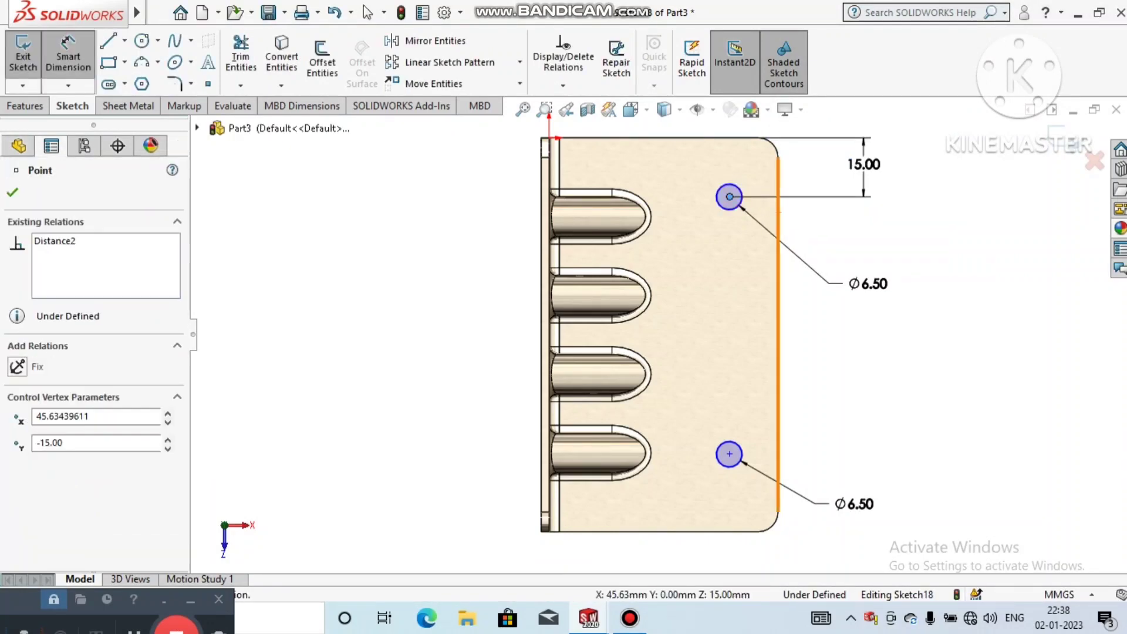
{"action": "left_click", "coordinate": [777, 212]}
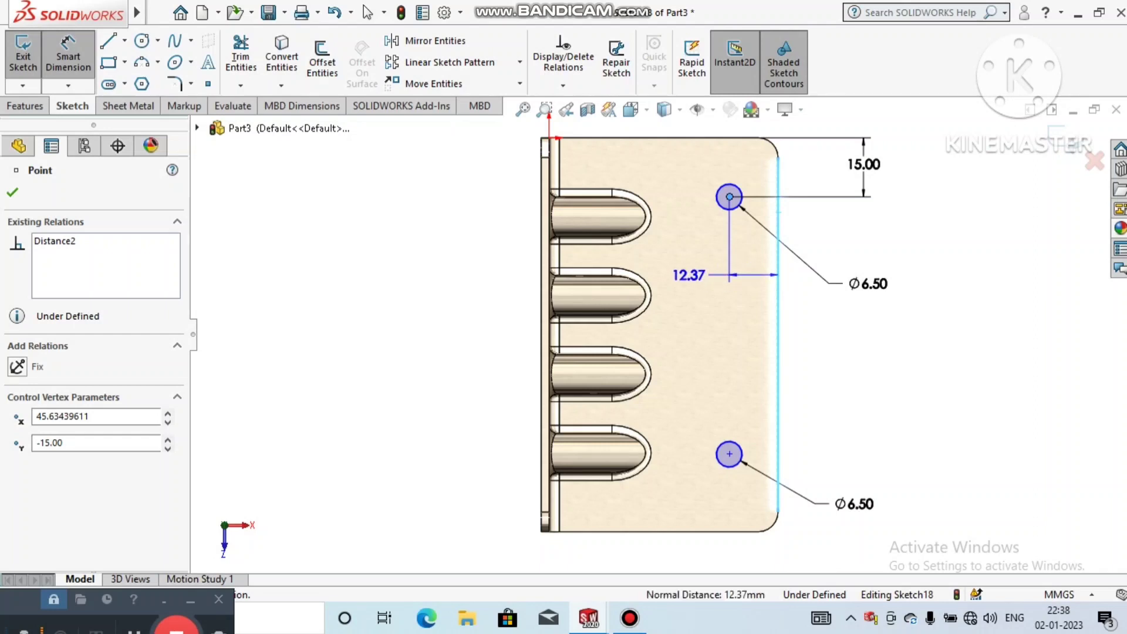
{"action": "left_click", "coordinate": [689, 275]}
{"action": "type", "text": "1"}
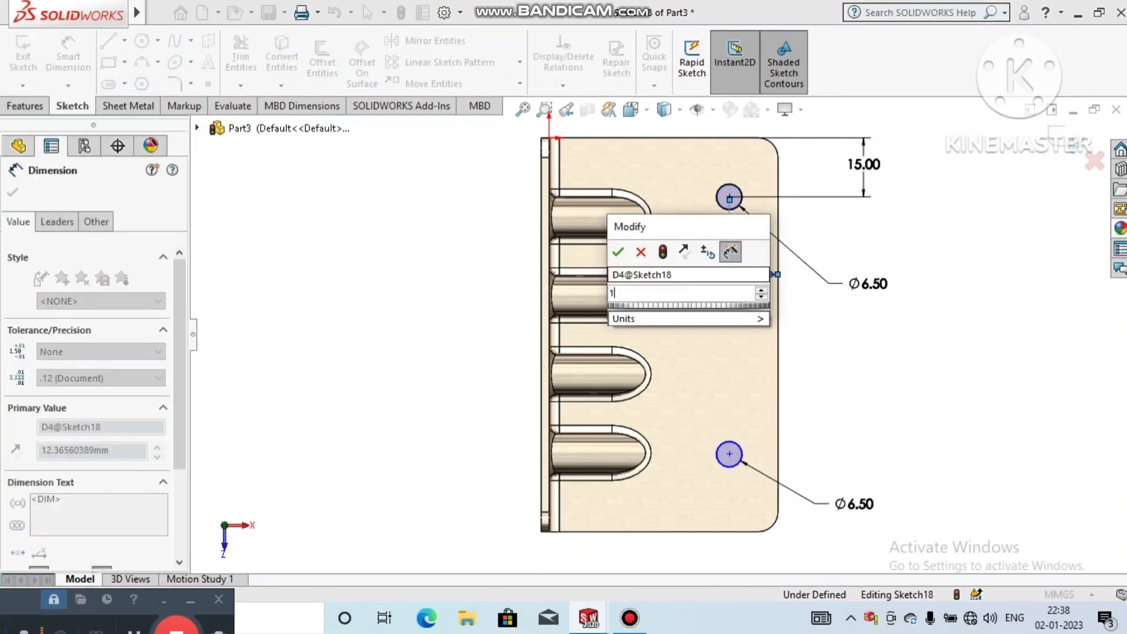
{"action": "type", "text": "5"}
{"action": "key", "text": "Return"}
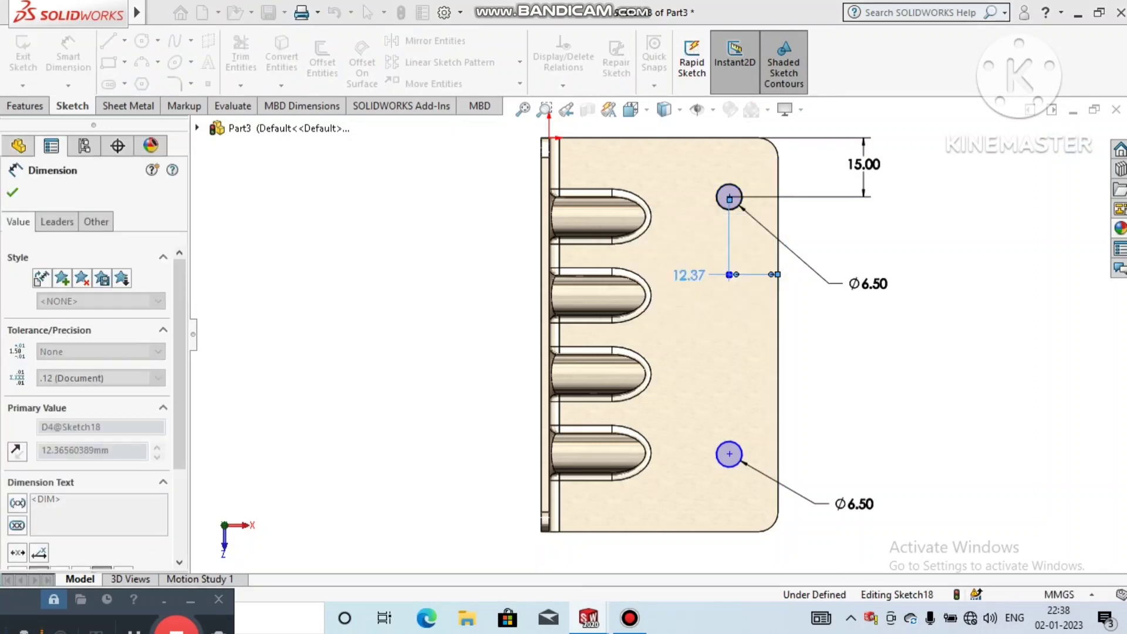
{"action": "key", "text": "Escape"}
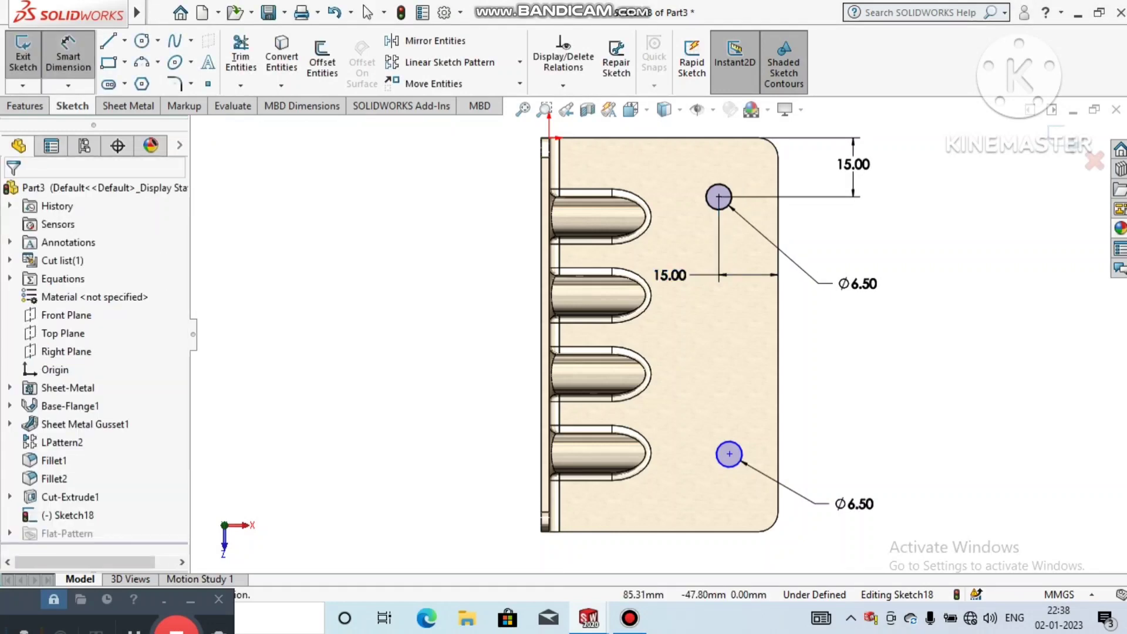
- Sketch a centerline joining the centres of the upper and lower circles on the horizontal flange
{"action": "left_click", "coordinate": [125, 40]}
{"action": "left_click", "coordinate": [150, 84]}
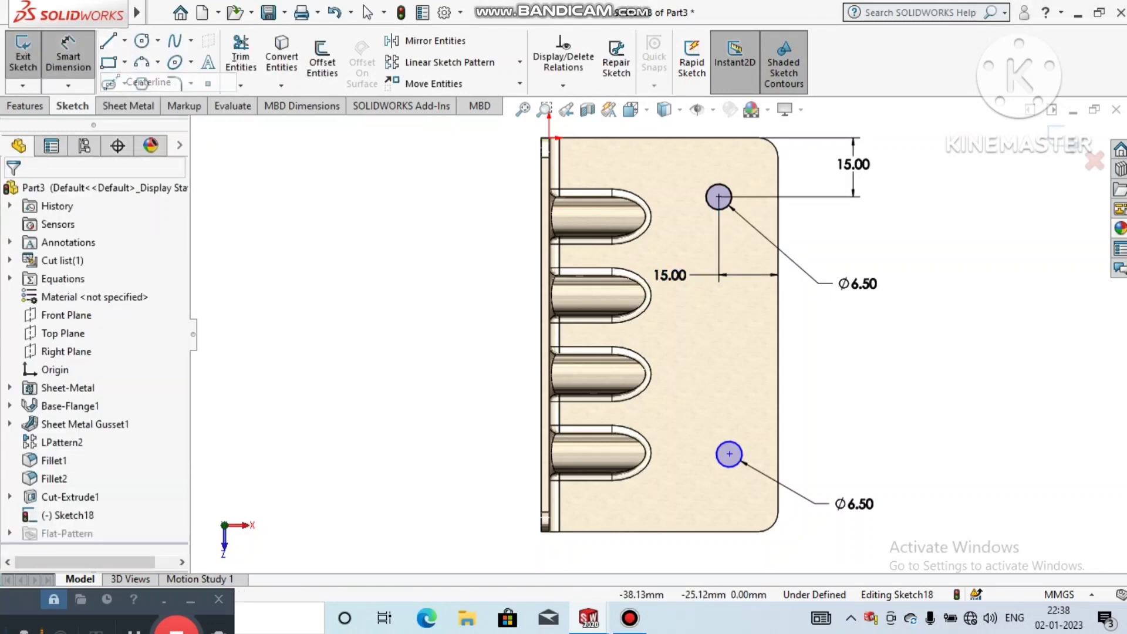
{"action": "left_click", "coordinate": [719, 197]}
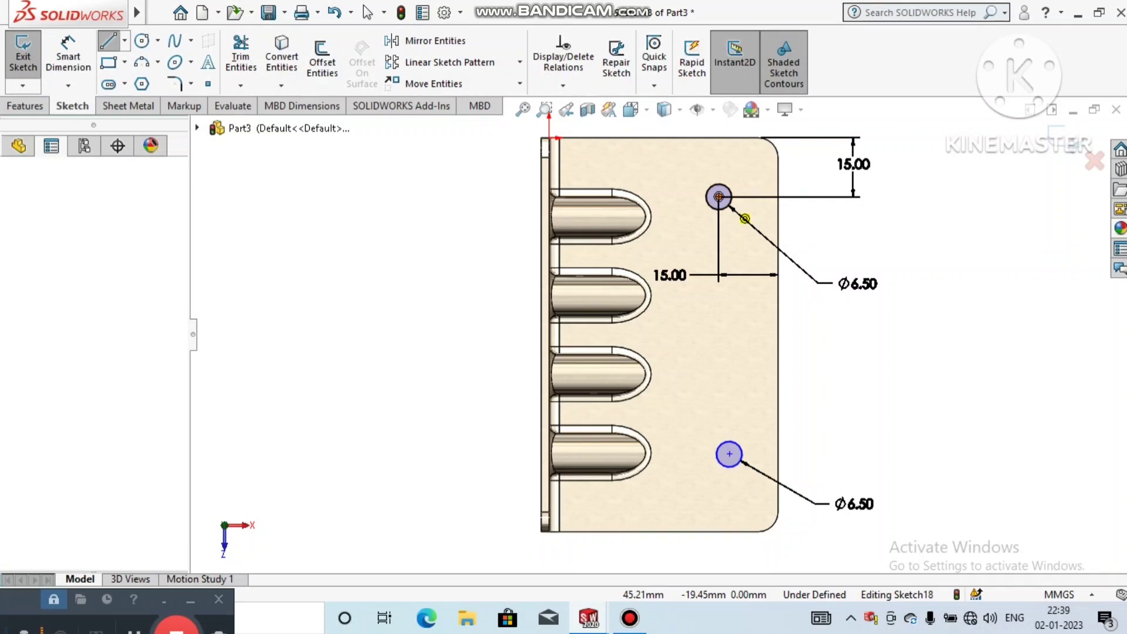
{"action": "left_click", "coordinate": [729, 453]}
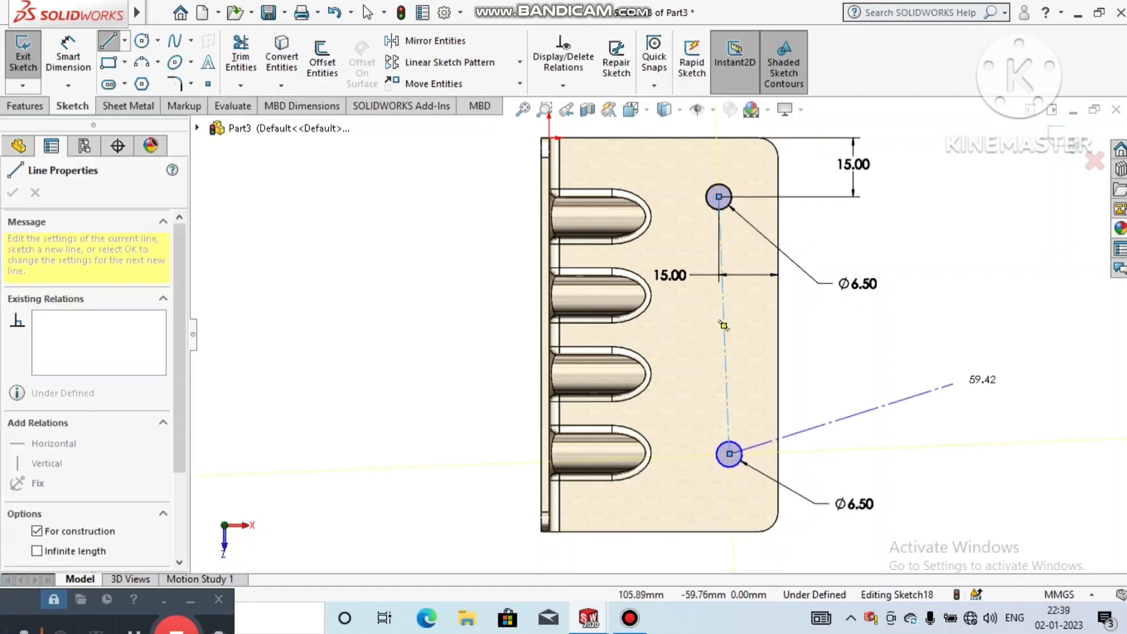
{"action": "key", "text": "Escape"}
{"action": "left_click", "coordinate": [367, 12]}
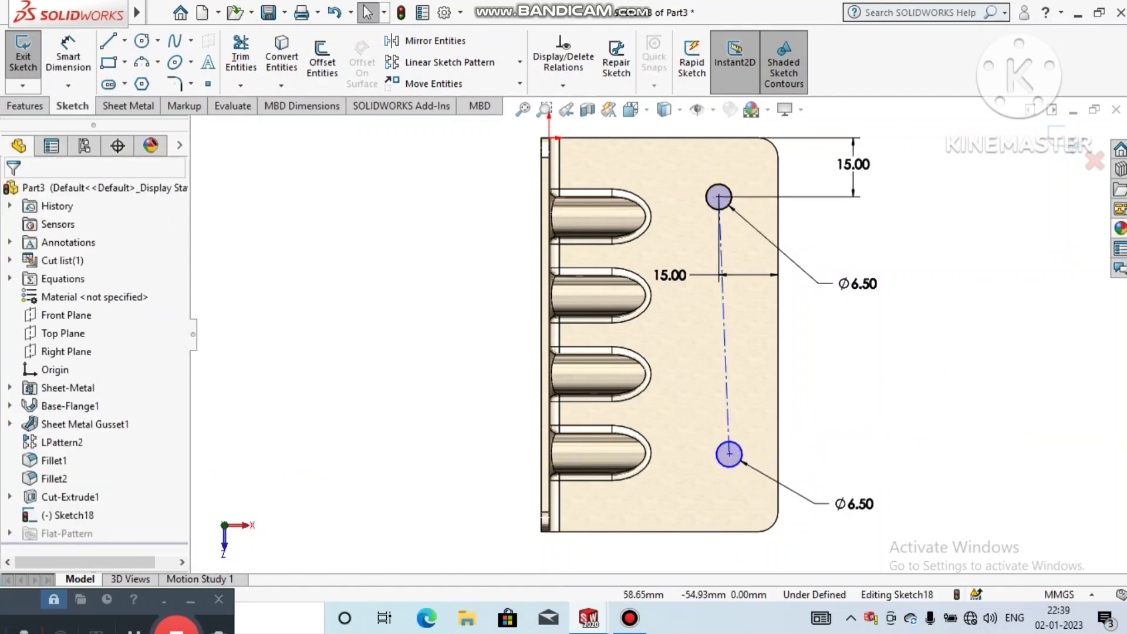
- Add a vertical relation to the centerline between the two circle centres
{"action": "left_click", "coordinate": [724, 325]}
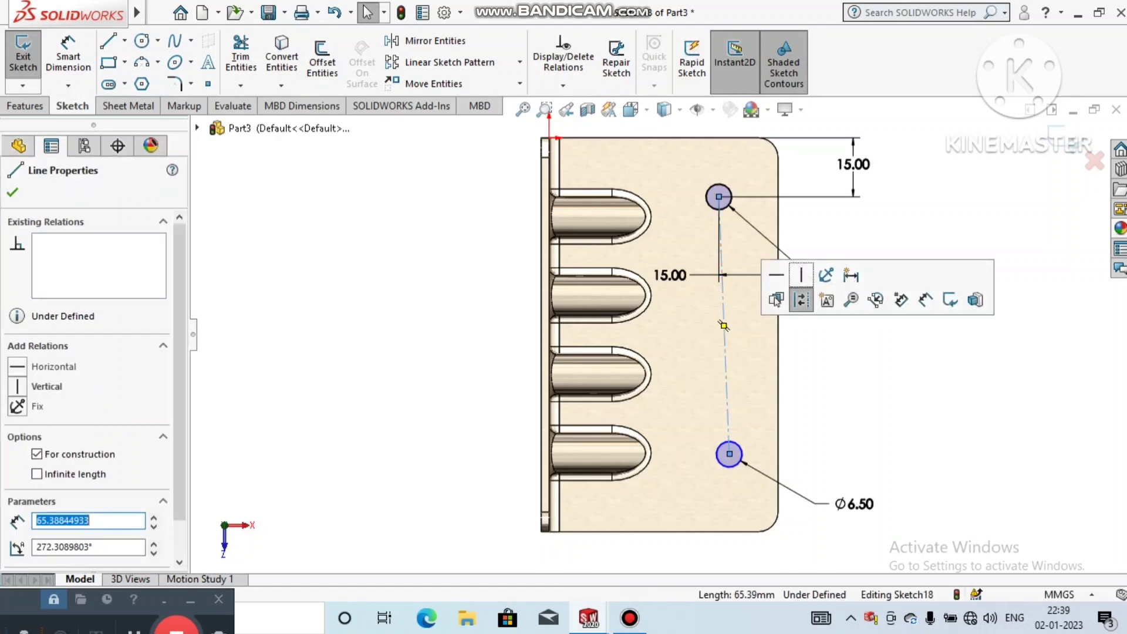
{"action": "left_click", "coordinate": [801, 297]}
{"action": "key", "text": "Escape"}
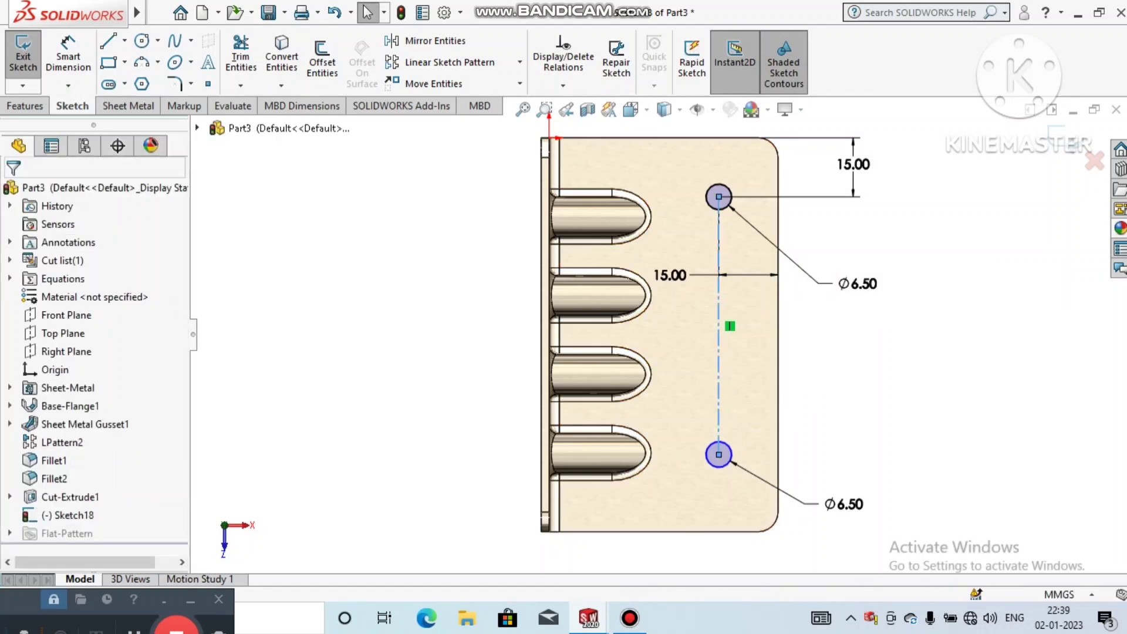
{"action": "left_click", "coordinate": [23, 56]}
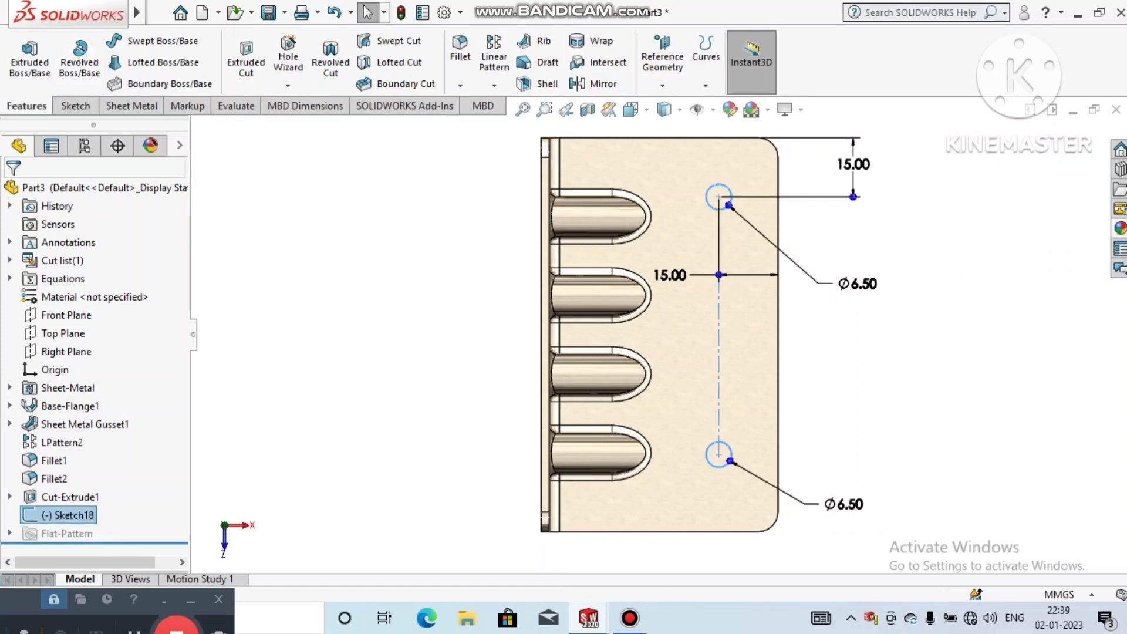
{"action": "key", "text": "Escape"}
{"action": "right_click", "coordinate": [67, 515]}
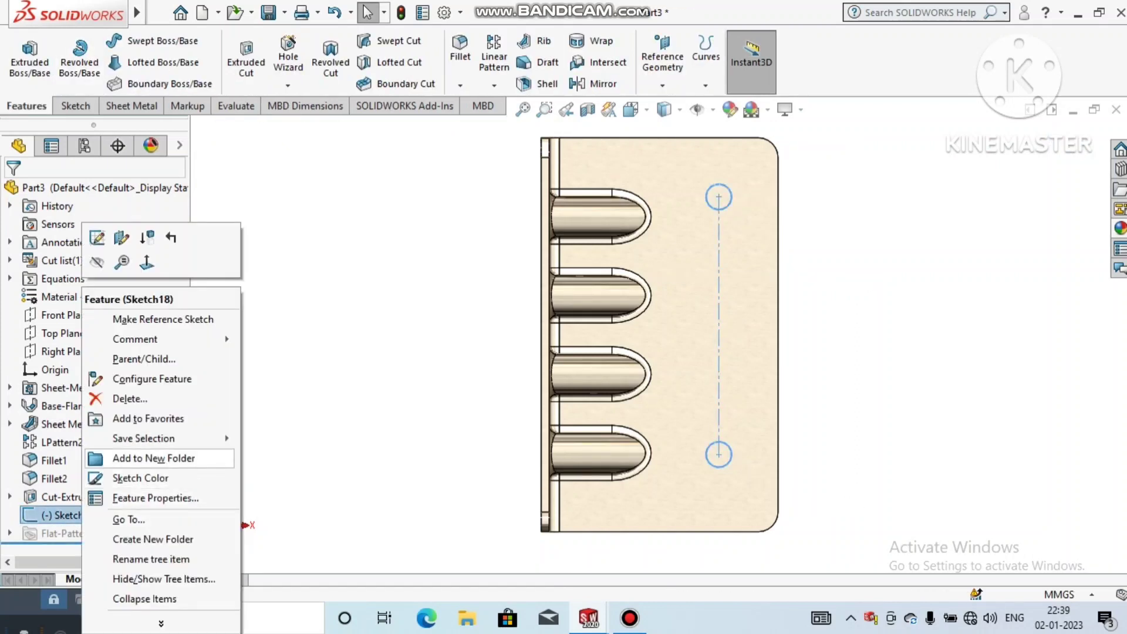
{"action": "left_click", "coordinate": [97, 238]}
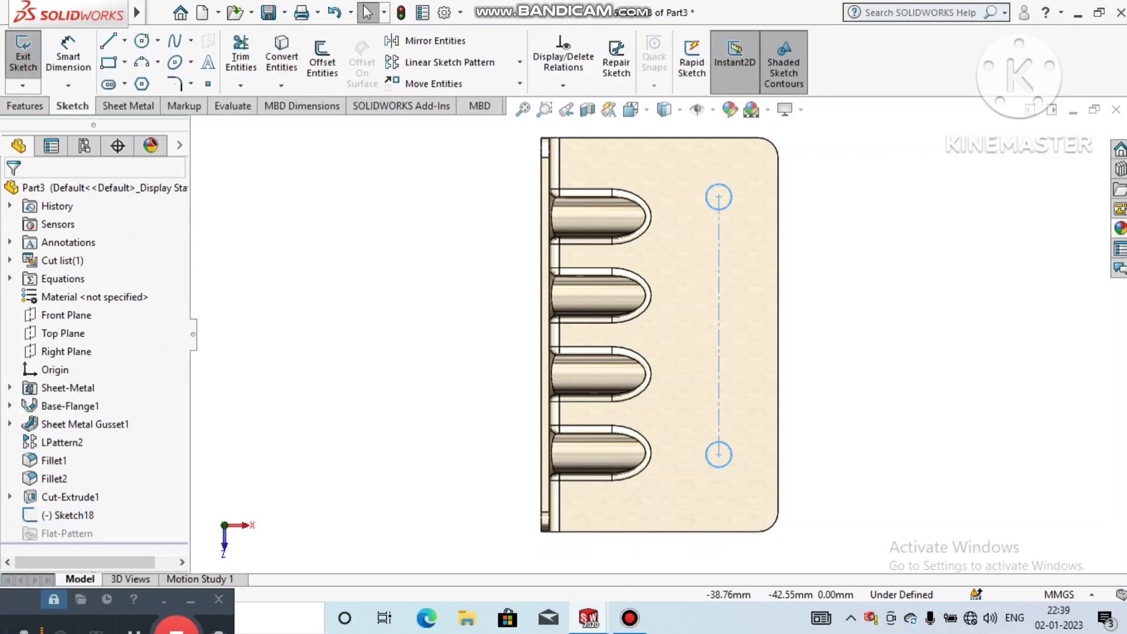
- Dimension the lower circle's centre 15 mm from the horizontal flange's lower edge
{"action": "left_click", "coordinate": [68, 58]}
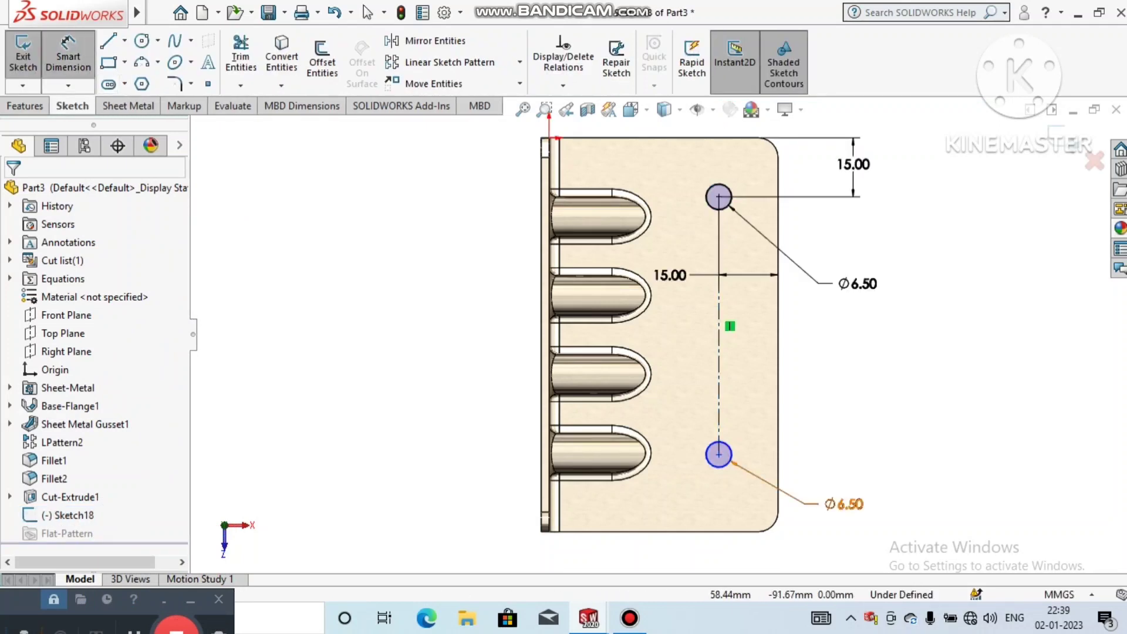
{"action": "left_click", "coordinate": [719, 454]}
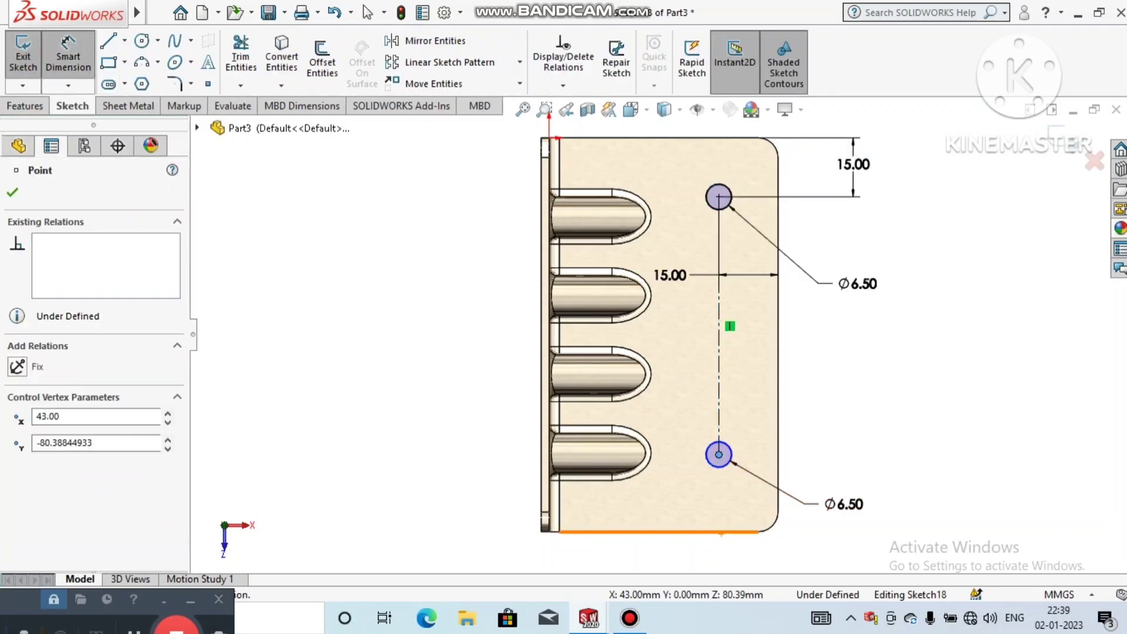
{"action": "left_click", "coordinate": [721, 531]}
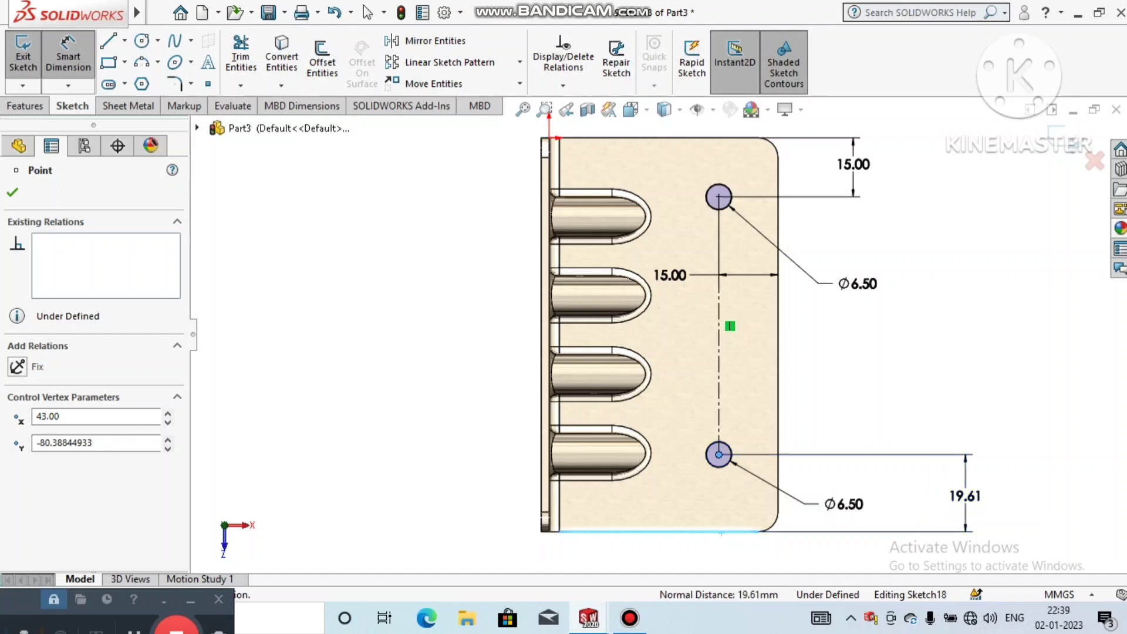
{"action": "left_click", "coordinate": [965, 496]}
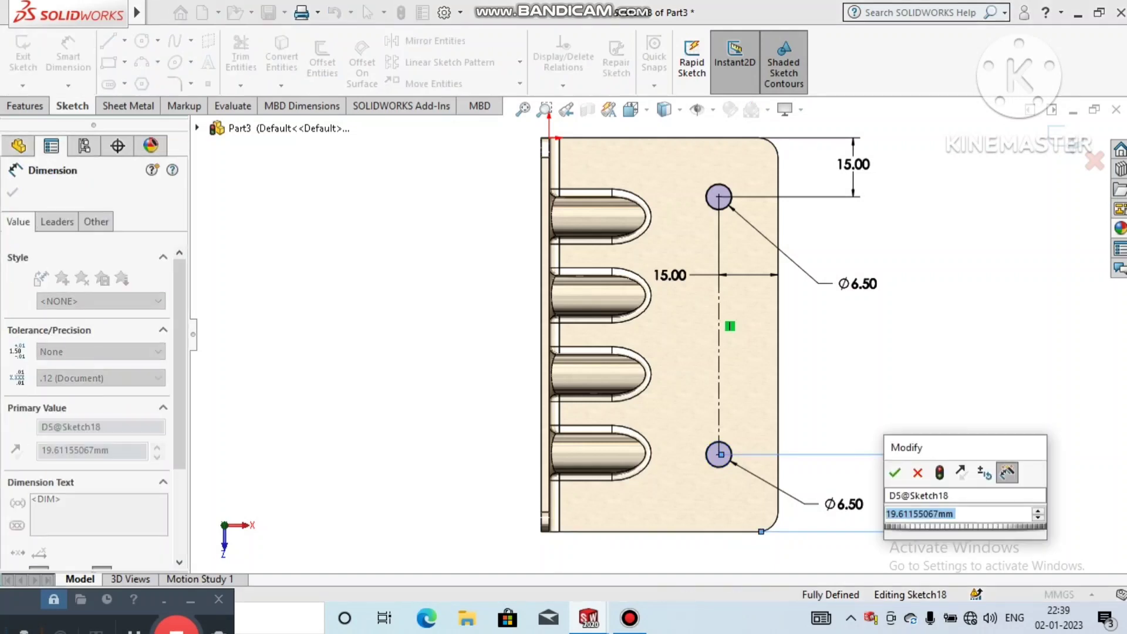
{"action": "type", "text": "15"}
{"action": "key", "text": "Return"}
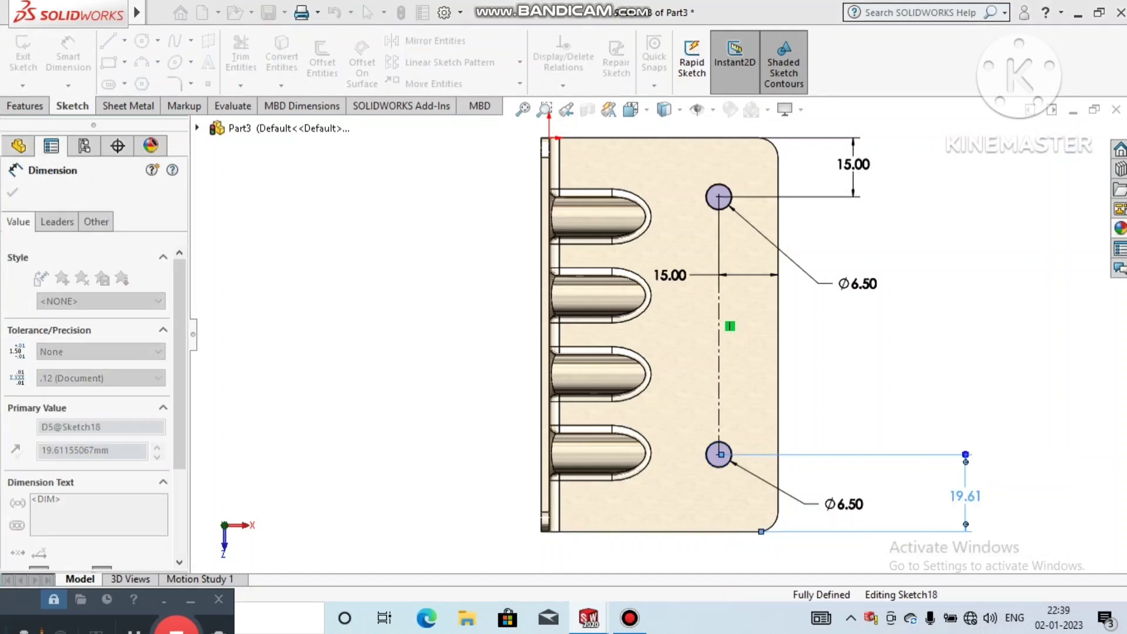
{"action": "key", "text": "Escape"}
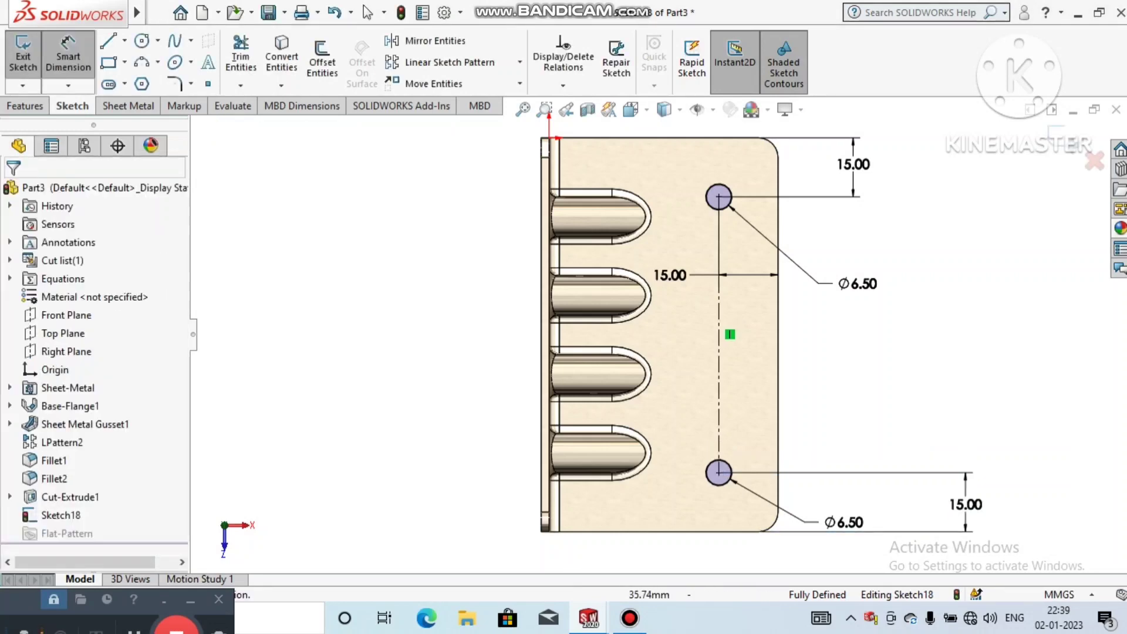
- Cut-extrude the two circles through the horizontal flange with a 10 mm blind depth
{"action": "left_click", "coordinate": [25, 105]}
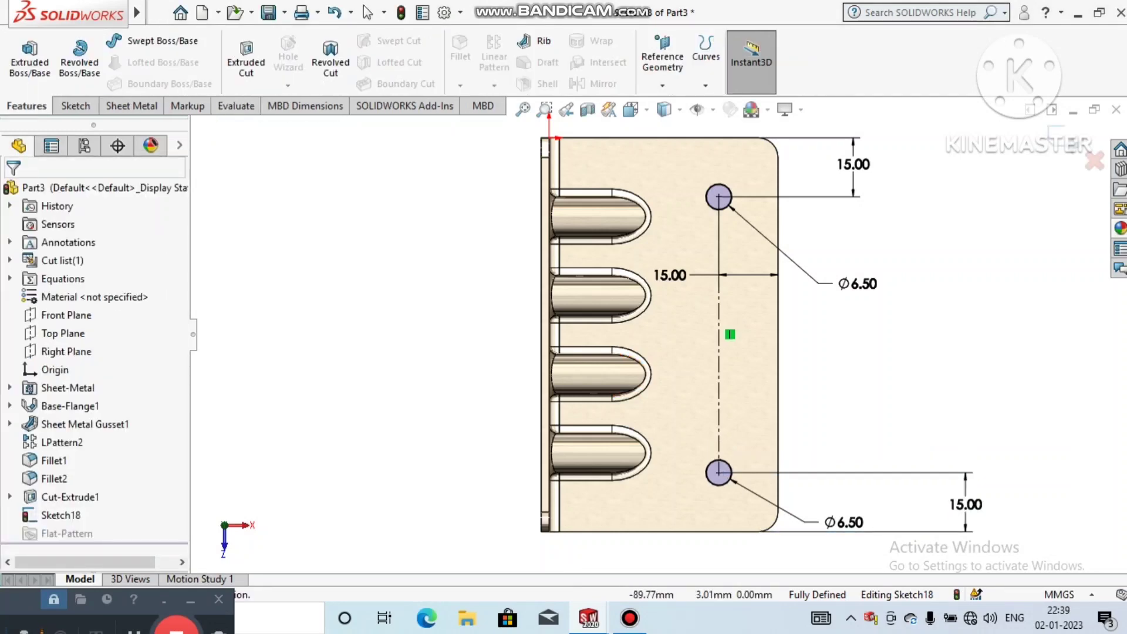
{"action": "left_click", "coordinate": [246, 61]}
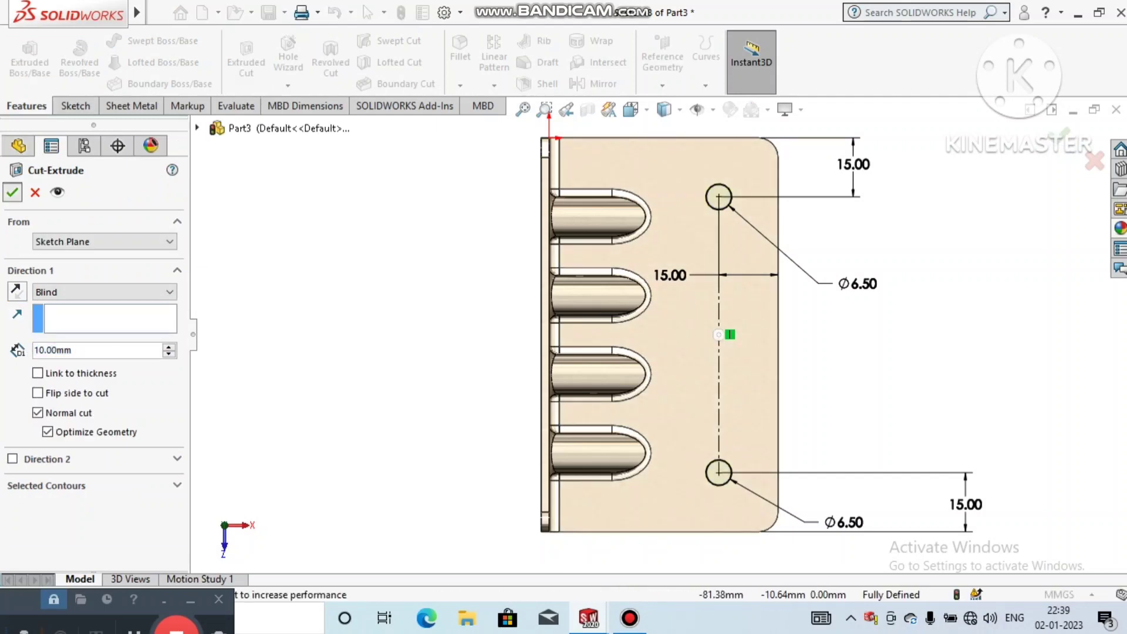
{"action": "left_click", "coordinate": [12, 193]}
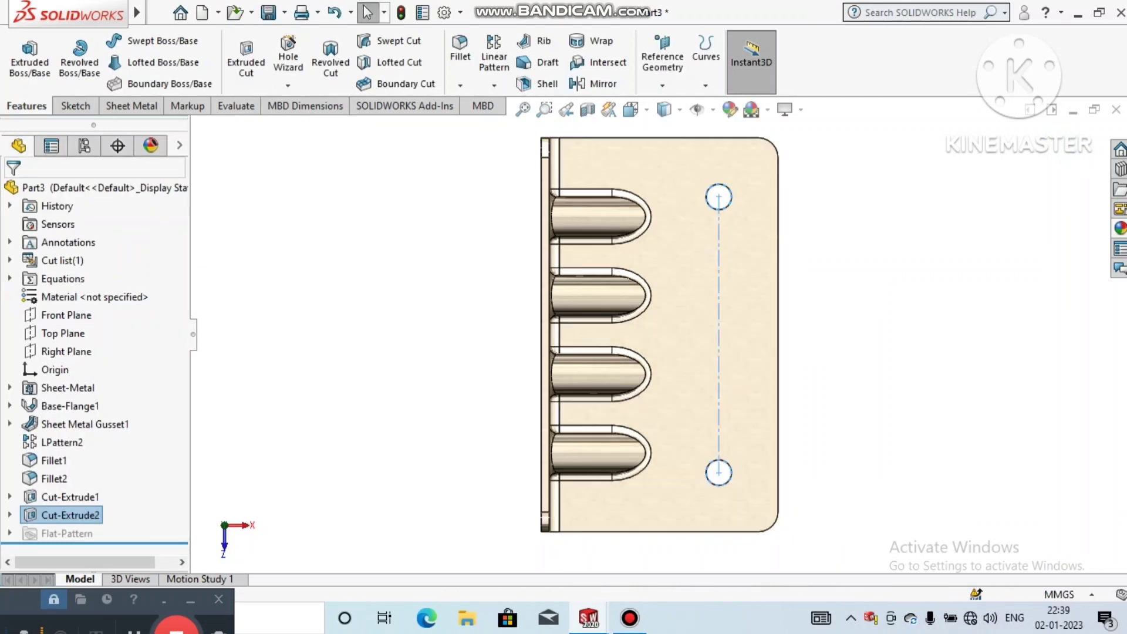
{"action": "left_click", "coordinate": [375, 375]}
- Examine the whole bracket in 3D, checking both flanges and the two holes in each
{"action": "scroll", "coordinate": [376, 410], "scroll_direction": "down", "scroll_amount": 2}
{"action": "middle_click_drag", "start_coordinate": [376, 411], "coordinate": [253, 381]}
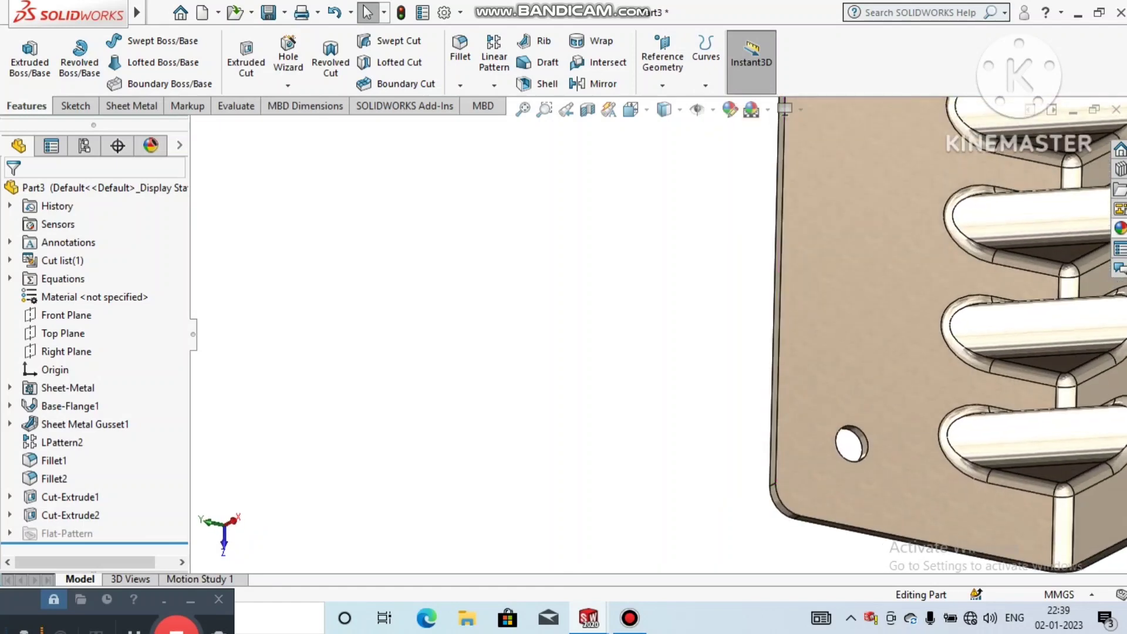
{"action": "left_click", "coordinate": [522, 110]}
{"action": "scroll", "coordinate": [657, 346], "scroll_direction": "up", "scroll_amount": 3}
{"action": "middle_click_drag", "start_coordinate": [657, 347], "coordinate": [690, 360]}
{"action": "scroll", "coordinate": [695, 364], "scroll_direction": "up", "scroll_amount": 2}
{"action": "scroll", "coordinate": [696, 364], "scroll_direction": "down", "scroll_amount": 2}
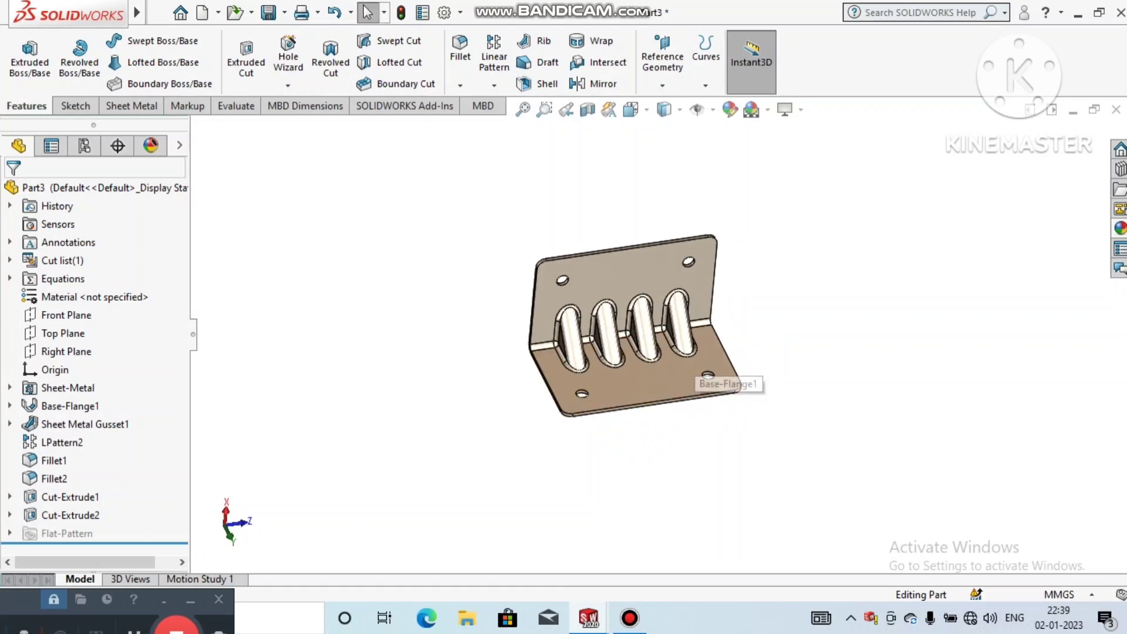
{"action": "left_click_drag", "start_coordinate": [463, 211], "coordinate": [837, 418]}
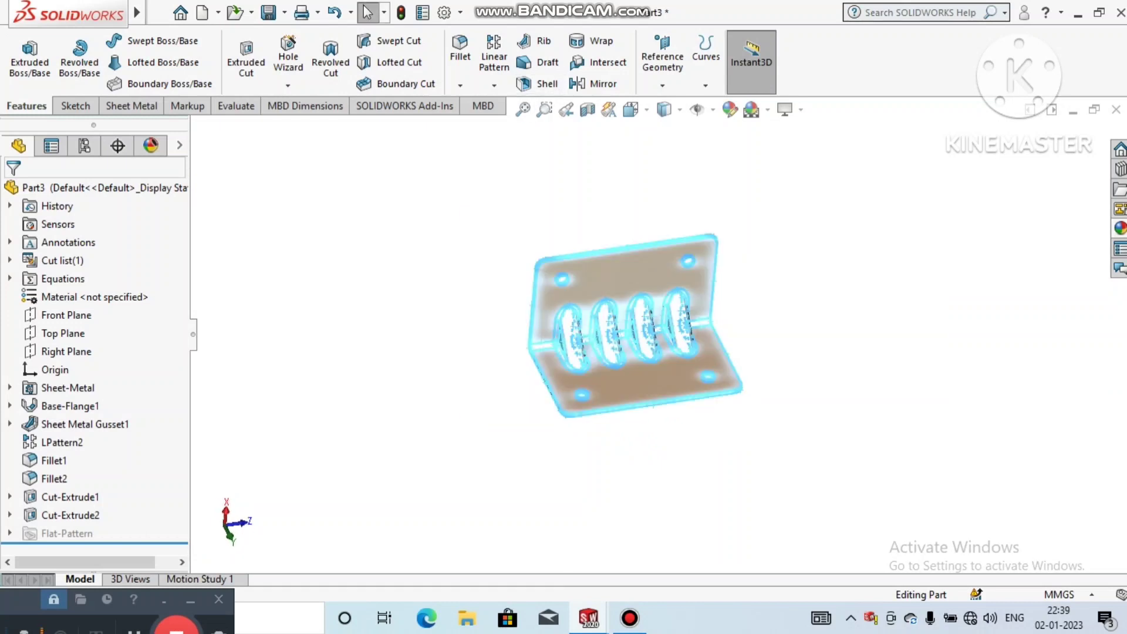
{"action": "key", "text": "Escape"}
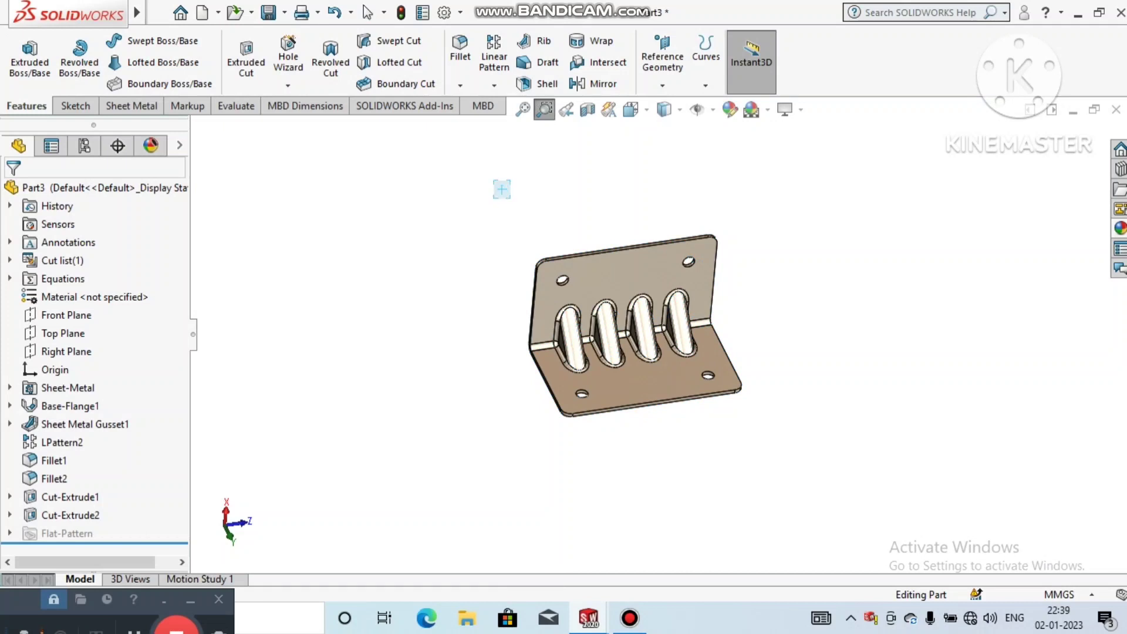
{"action": "left_click_drag", "start_coordinate": [502, 189], "coordinate": [757, 464]}
{"action": "scroll", "coordinate": [508, 378], "scroll_direction": "up", "scroll_amount": 1}
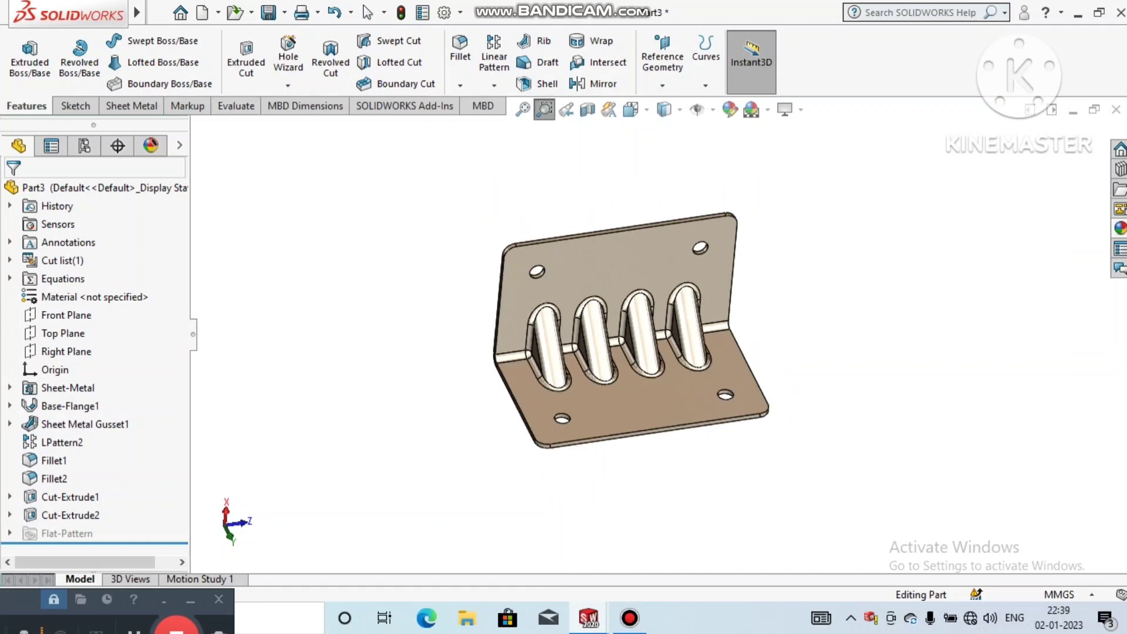
- Inspect the gussets, their rounded edges and the bend of the bracket close up
{"action": "left_click_drag", "start_coordinate": [454, 204], "coordinate": [909, 447]}
{"action": "scroll", "coordinate": [907, 299], "scroll_direction": "down", "scroll_amount": 1}
{"action": "right_click", "coordinate": [908, 298]}
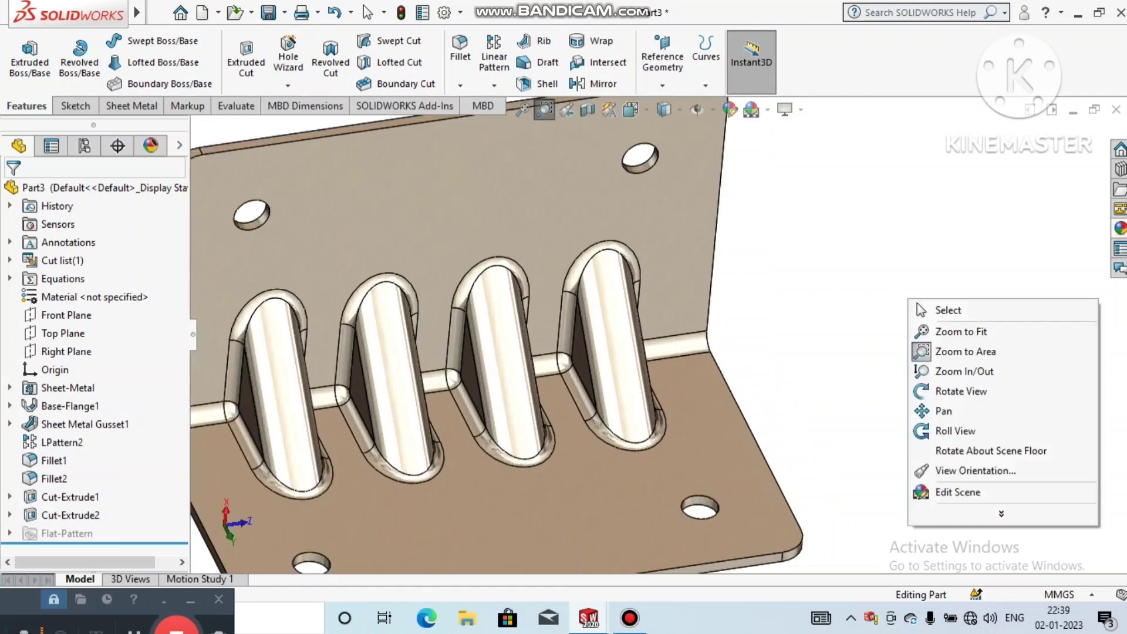
{"action": "left_click", "coordinate": [992, 352]}
{"action": "scroll", "coordinate": [989, 434], "scroll_direction": "down", "scroll_amount": 3}
{"action": "scroll", "coordinate": [569, 323], "scroll_direction": "up", "scroll_amount": 2}
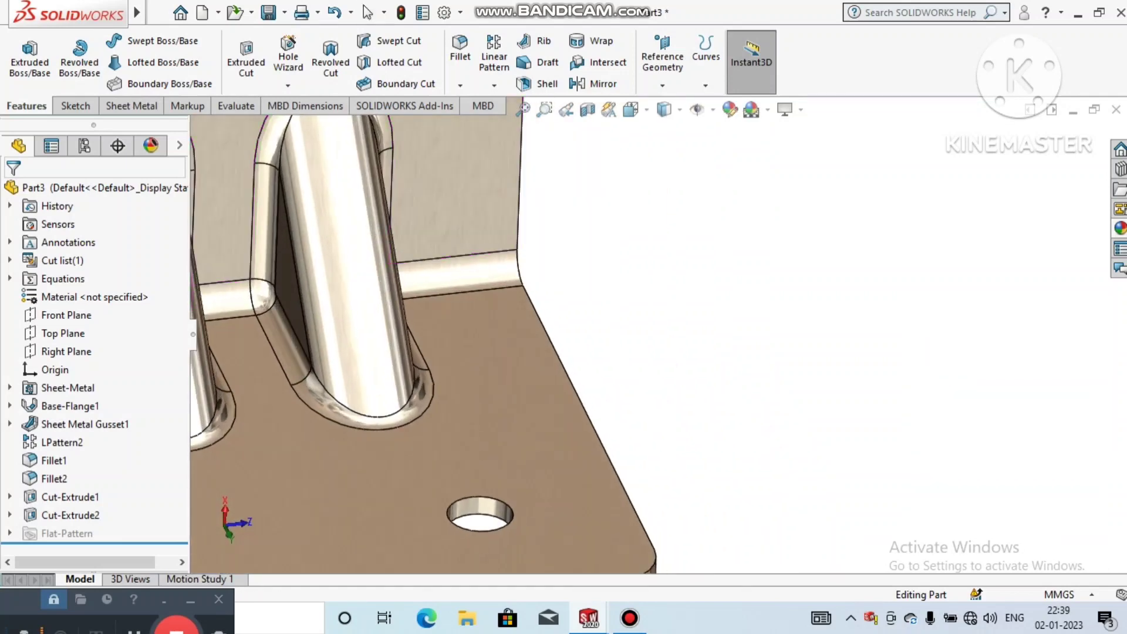
{"action": "scroll", "coordinate": [882, 405], "scroll_direction": "up", "scroll_amount": 2}
{"action": "scroll", "coordinate": [882, 405], "scroll_direction": "down", "scroll_amount": 3}
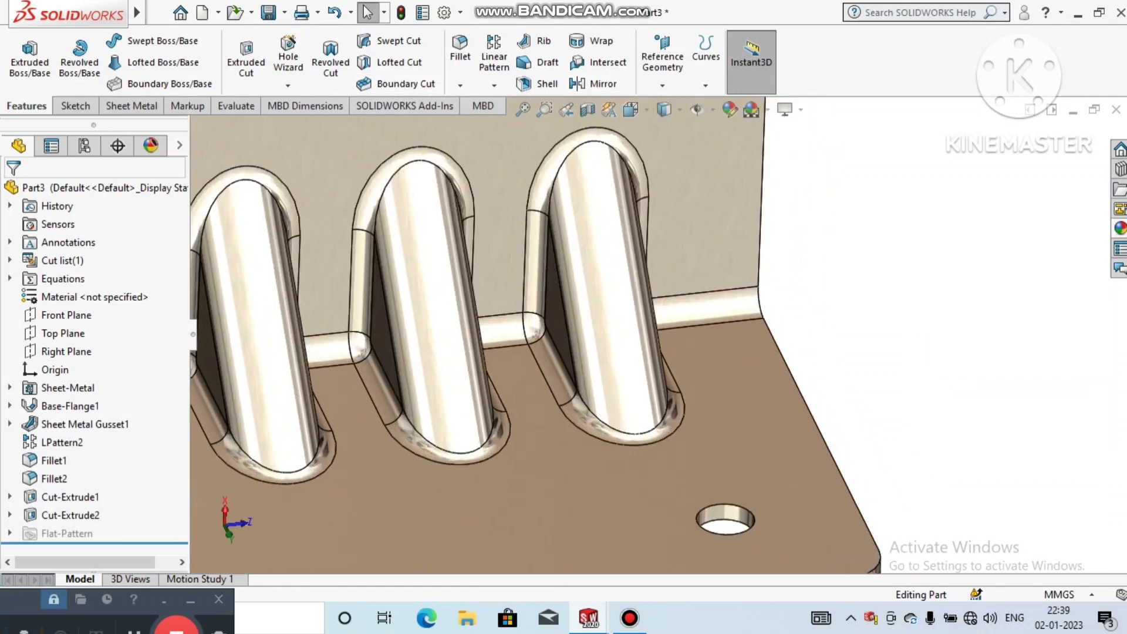
{"action": "scroll", "coordinate": [883, 404], "scroll_direction": "up", "scroll_amount": 3}
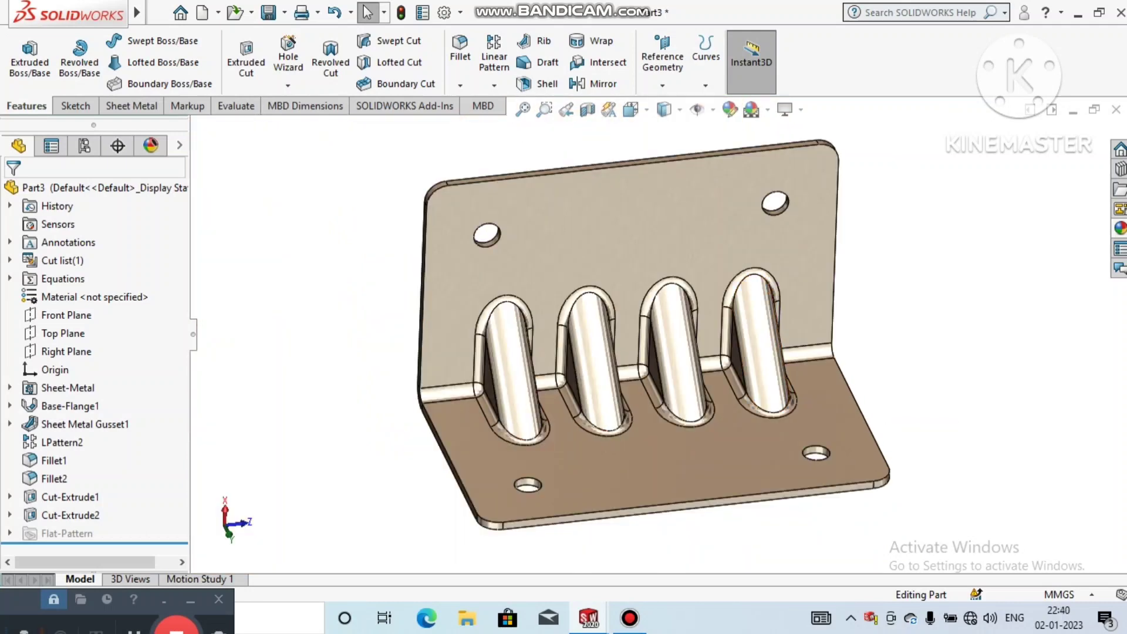
- Review the finished bracket from an angled view showing the gussets, holes and rounded corners
{"action": "scroll", "coordinate": [939, 359], "scroll_direction": "down", "scroll_amount": 2}
{"action": "scroll", "coordinate": [485, 329], "scroll_direction": "up", "scroll_amount": 2}
{"action": "middle_click_drag", "start_coordinate": [587, 337], "coordinate": [543, 343]}
{"action": "scroll", "coordinate": [675, 344], "scroll_direction": "up", "scroll_amount": 3}
{"action": "middle_click_drag", "start_coordinate": [675, 344], "coordinate": [637, 383]}
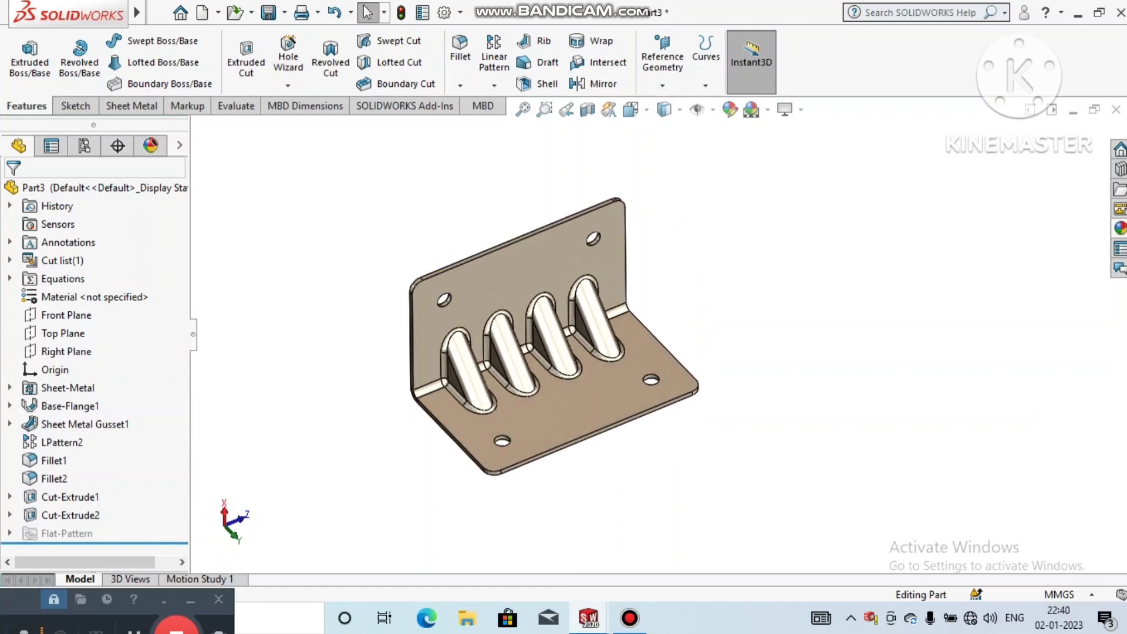
{"action": "right_click", "coordinate": [738, 198]}
{"action": "left_click", "coordinate": [792, 253]}
{"action": "left_click_drag", "start_coordinate": [792, 276], "coordinate": [792, 173]}
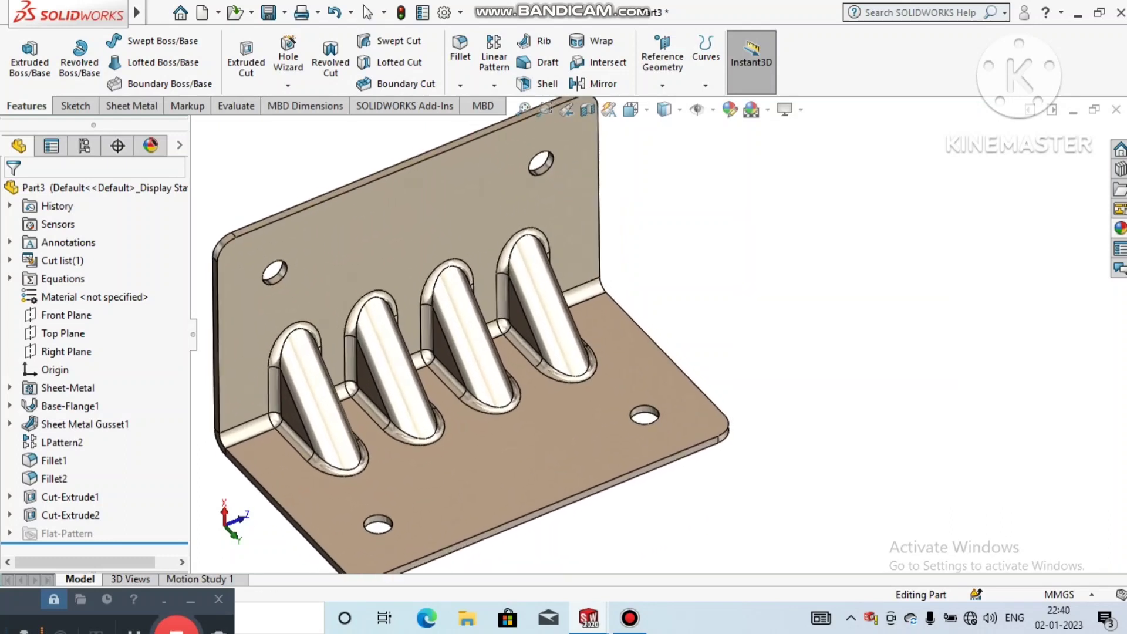
{"action": "right_click", "coordinate": [757, 248]}
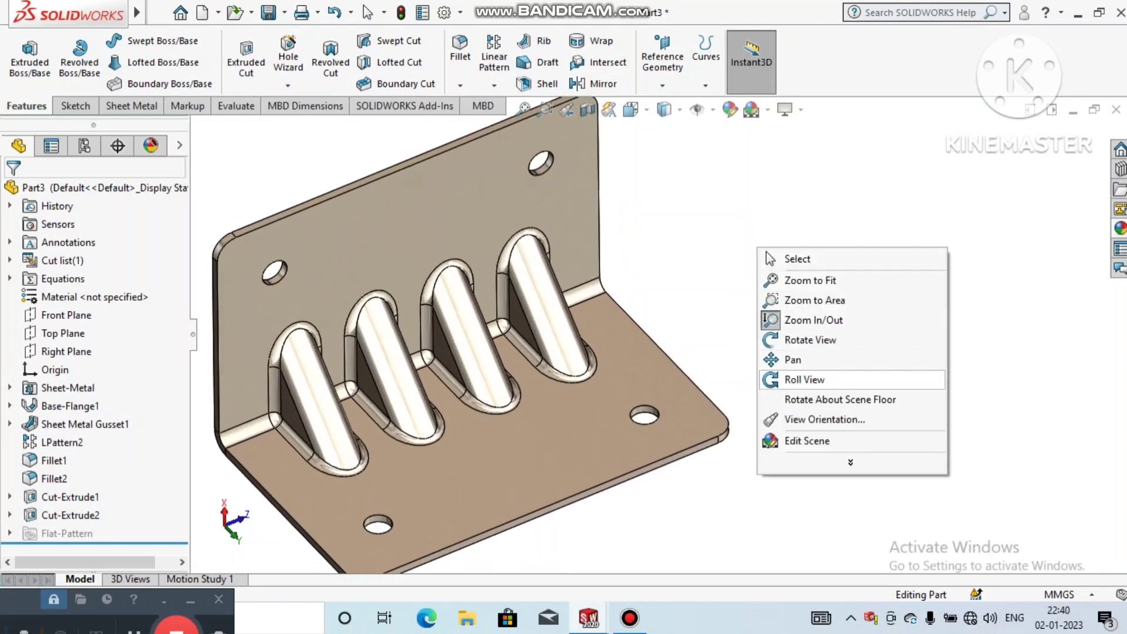